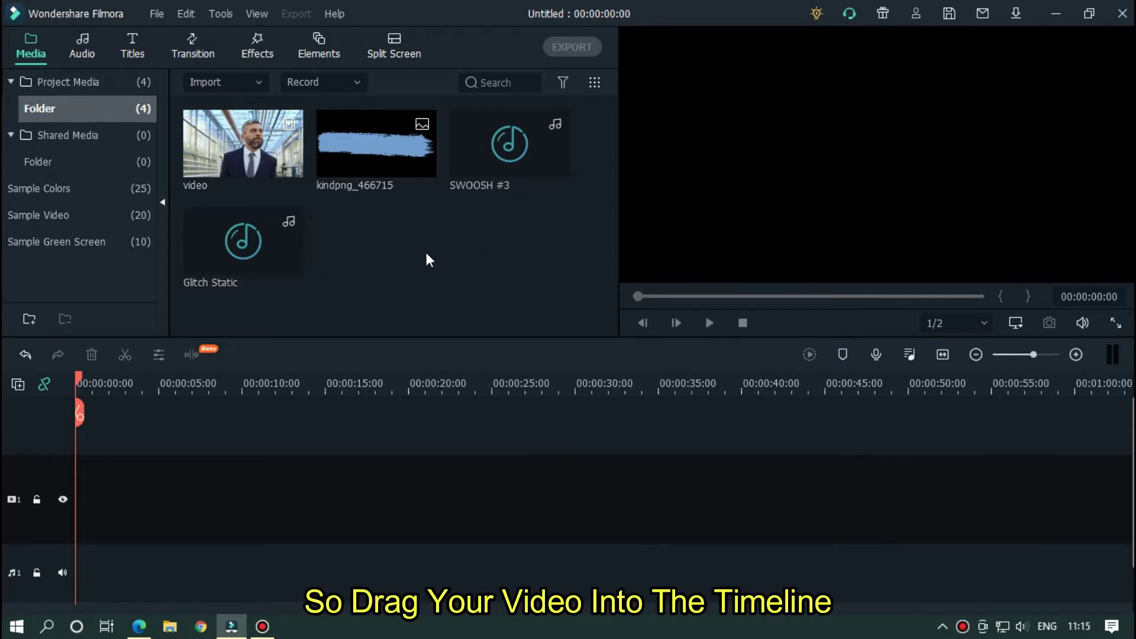
Place the "video" clip on the first video track at the start of the timeline.
left_click_drag(251, 147, 177, 497)
left_click_drag(240, 377, 810, 383)
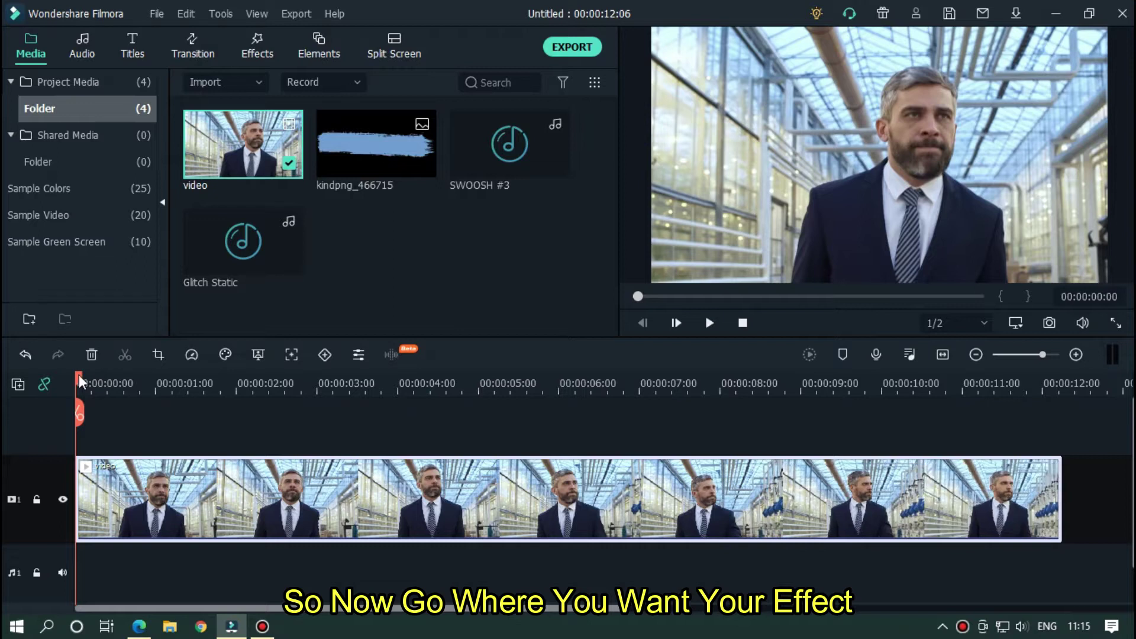
Split the video clip at 00:00:02:00 and take a snapshot of that frame.
left_click_drag(81, 382, 236, 382)
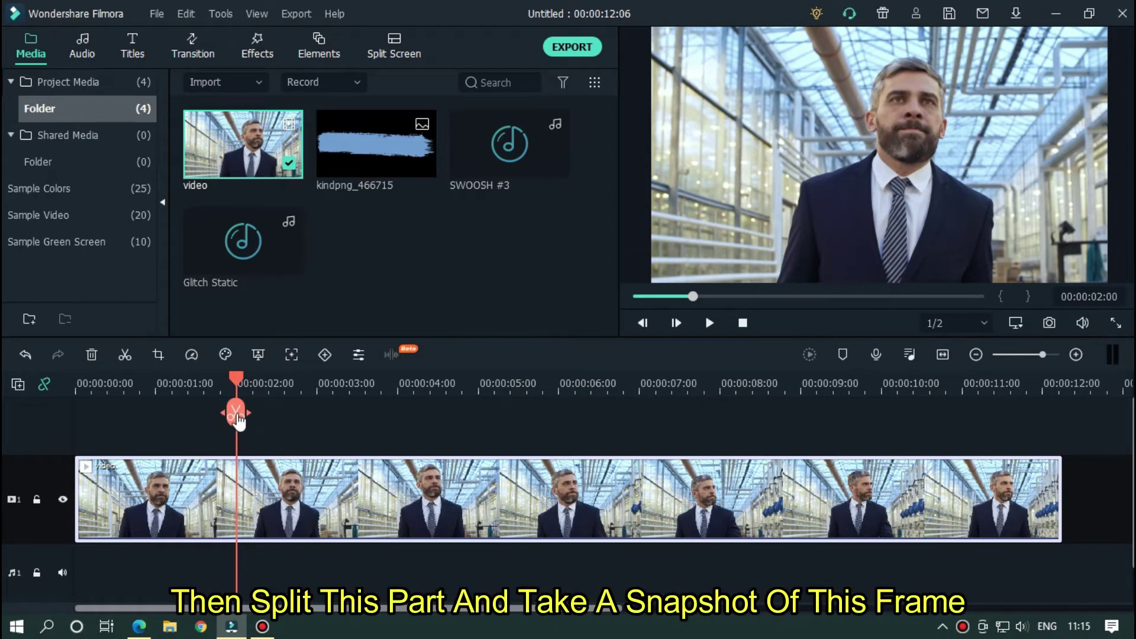
left_click(236, 412)
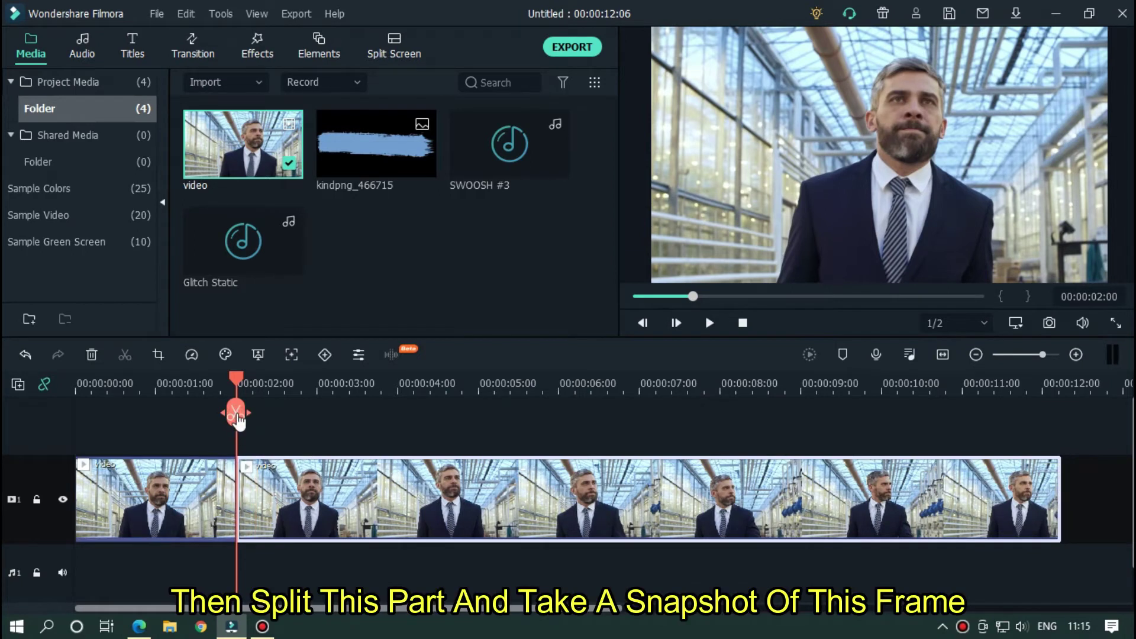
left_click(1051, 326)
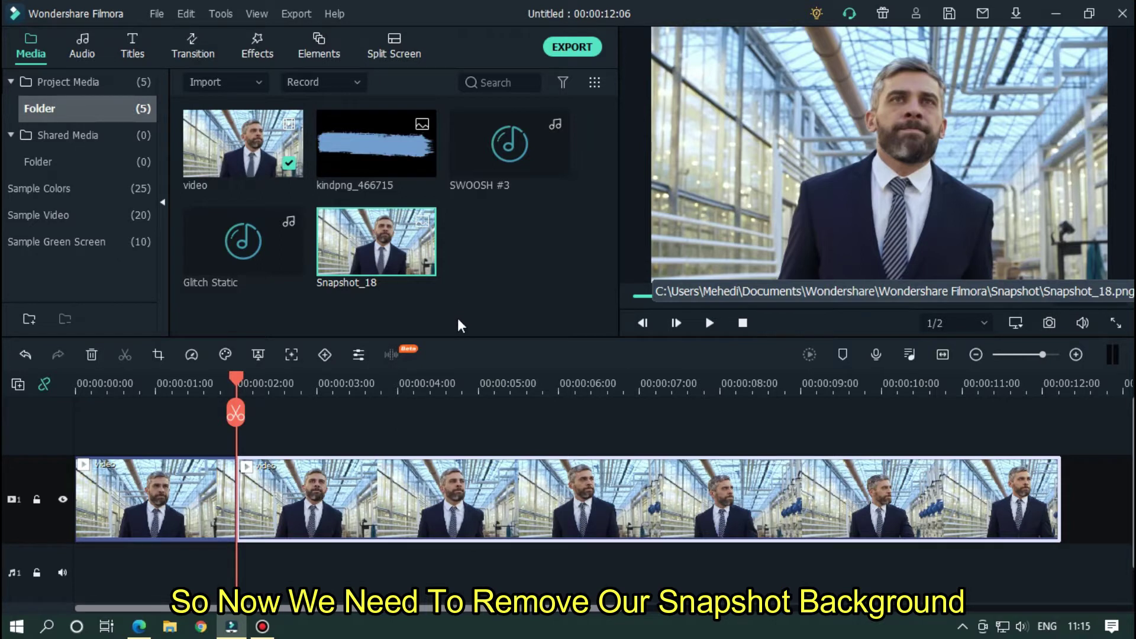
left_click(491, 300)
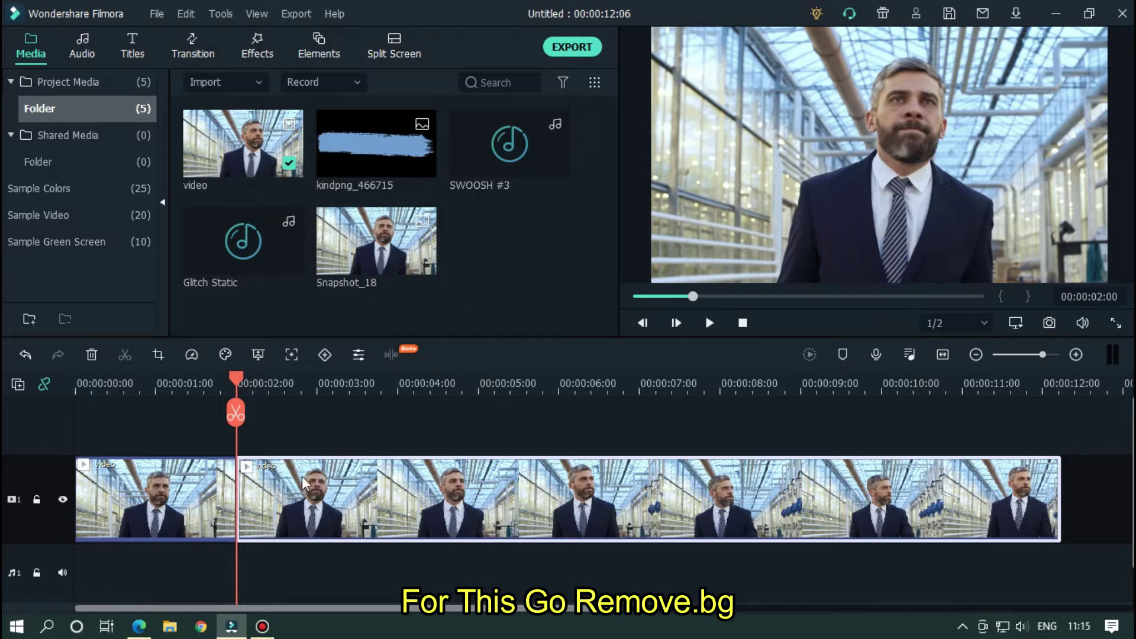
Switch to the browser and upload the new frame snapshot to remove.bg from the Wondershare Filmora Snapshot folder in Documents.
left_click(139, 626)
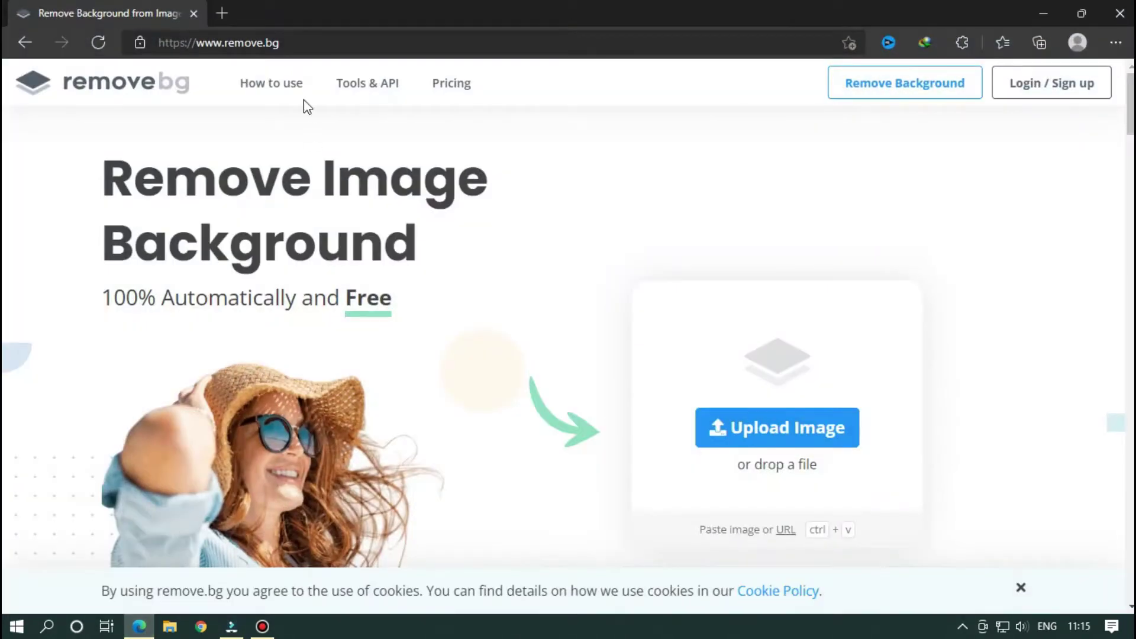
left_click(304, 49)
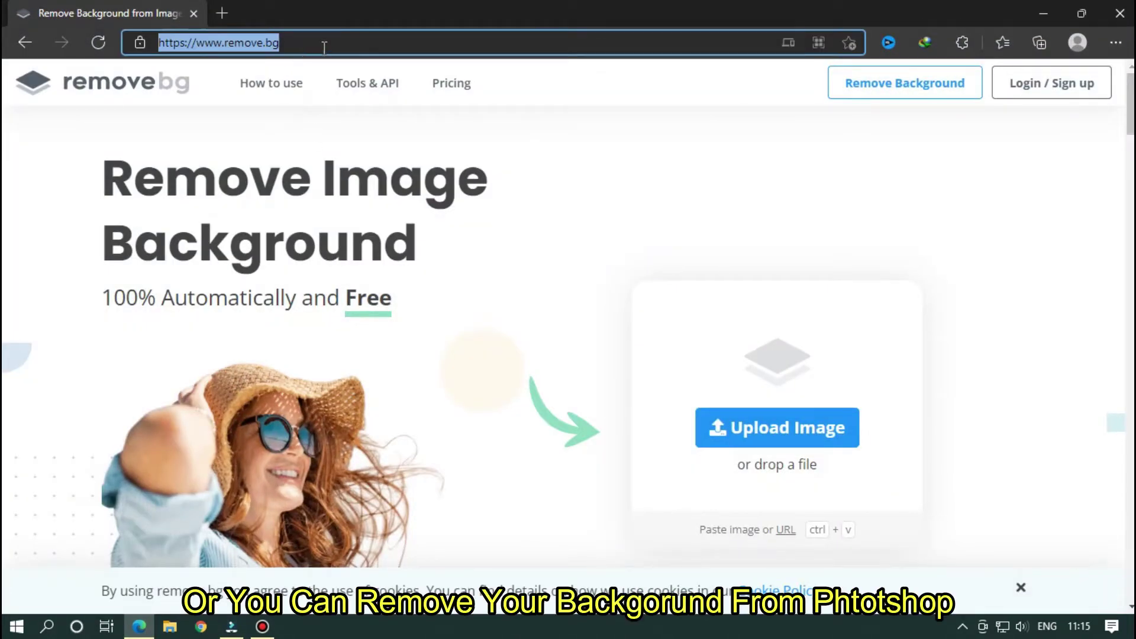
left_click(596, 159)
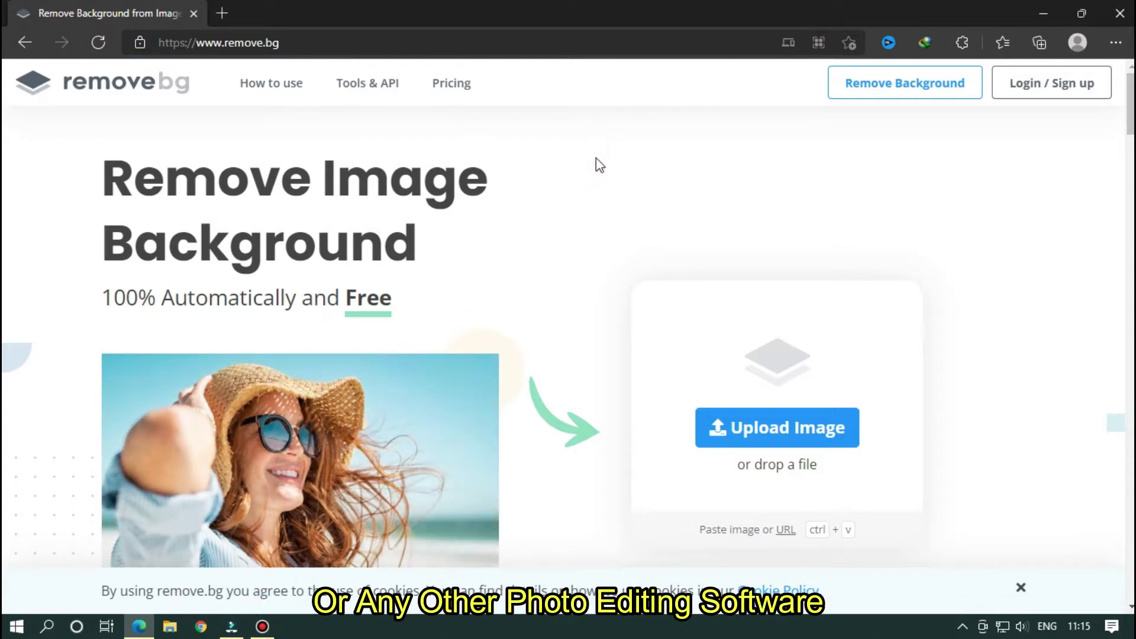
left_click(769, 427)
scroll(74, 169, "up", 3)
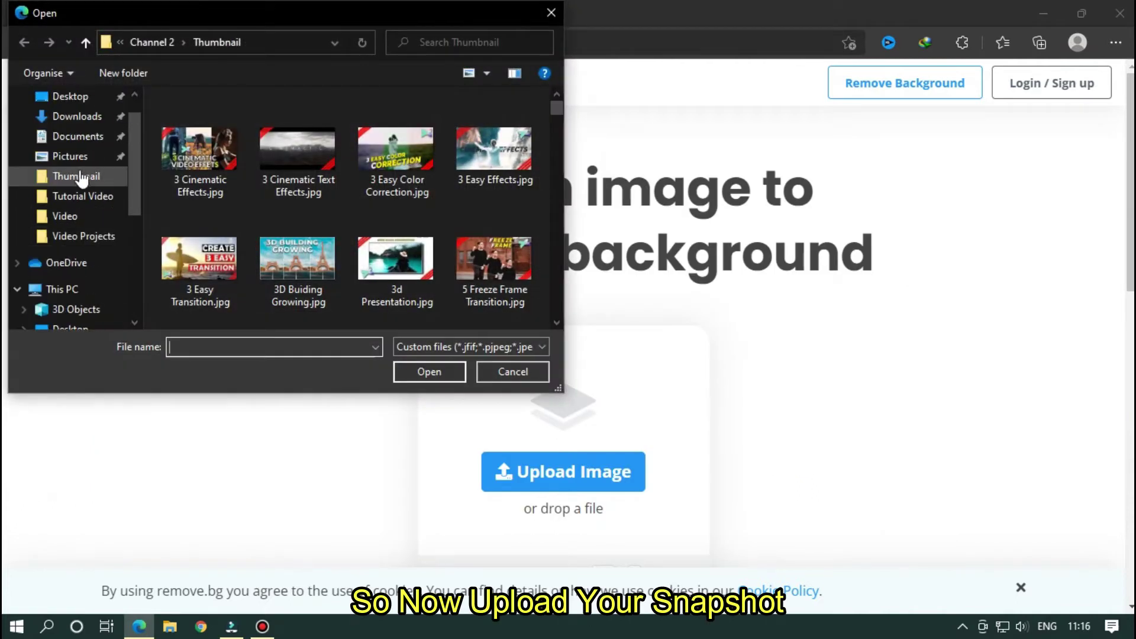
left_click(89, 145)
double_click(190, 119)
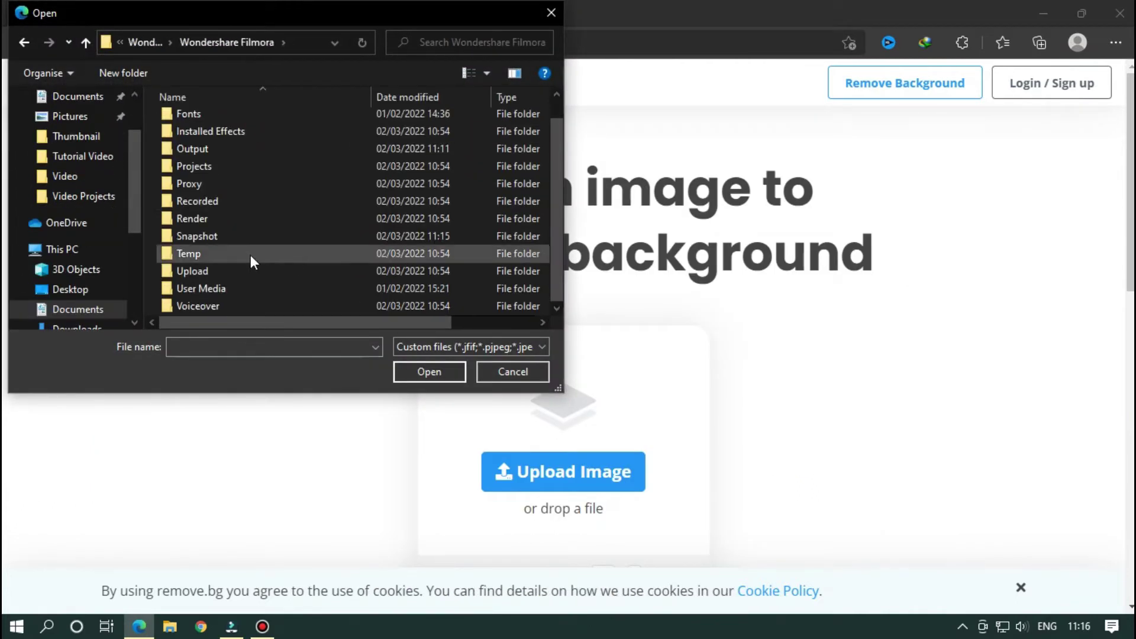
double_click(216, 235)
scroll(355, 237, "down", 5)
left_click(390, 301)
double_click(391, 300)
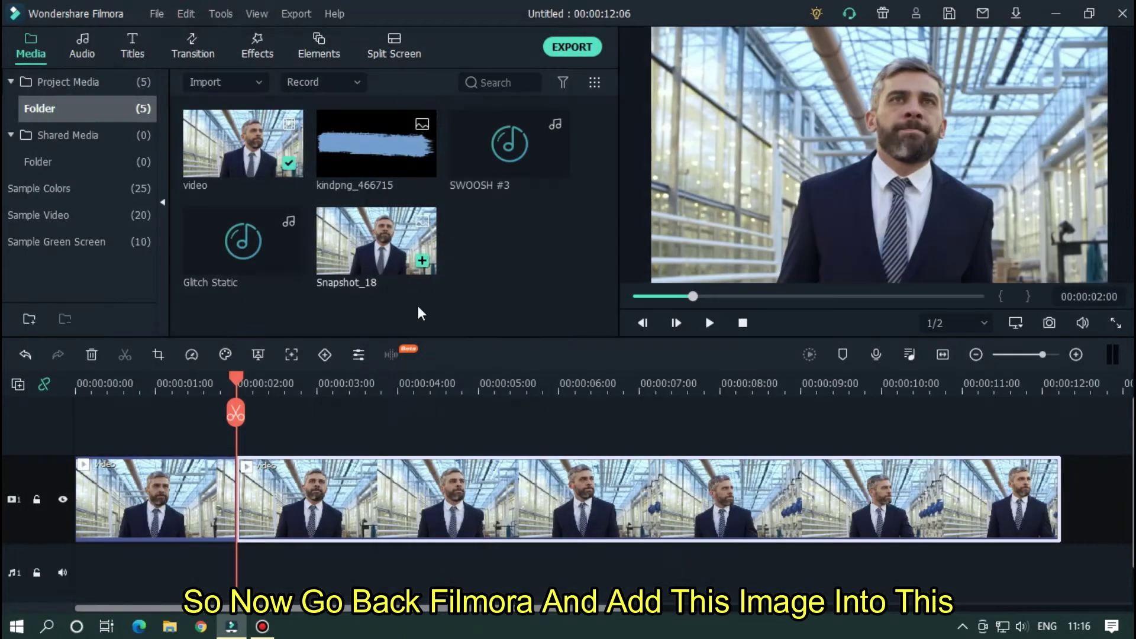
Import the background-removed image Snapshot_15 into the Filmora project media from the Wondershare Filmora Snapshot folder using File Explorer.
left_click(169, 626)
left_click(283, 235)
double_click(456, 325)
double_click(475, 189)
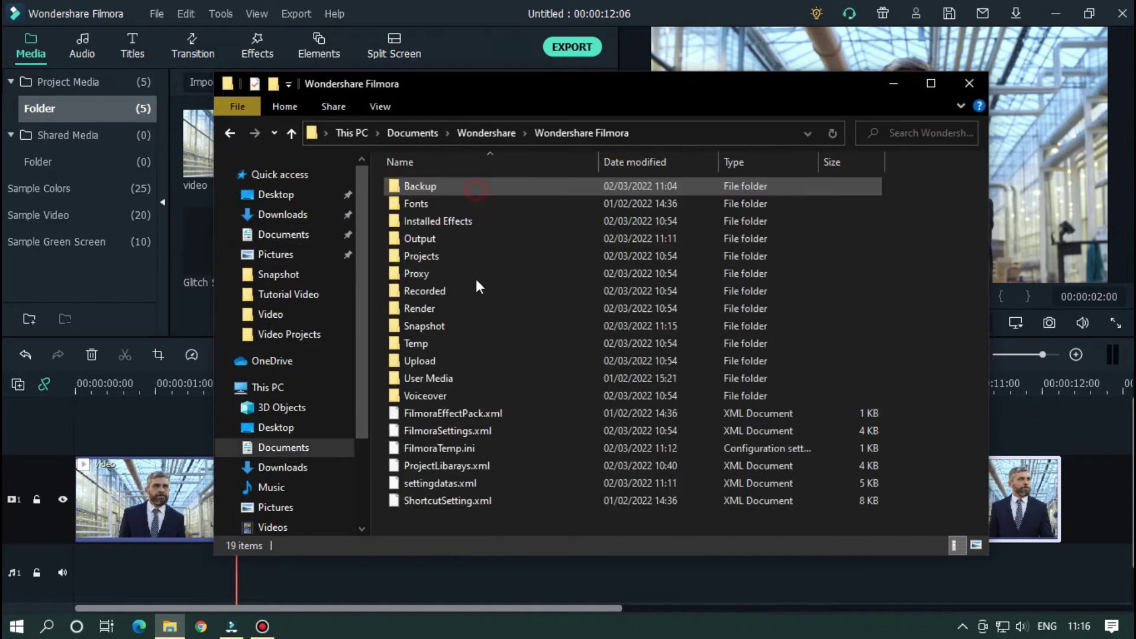
double_click(479, 326)
left_click_drag(722, 408, 200, 274)
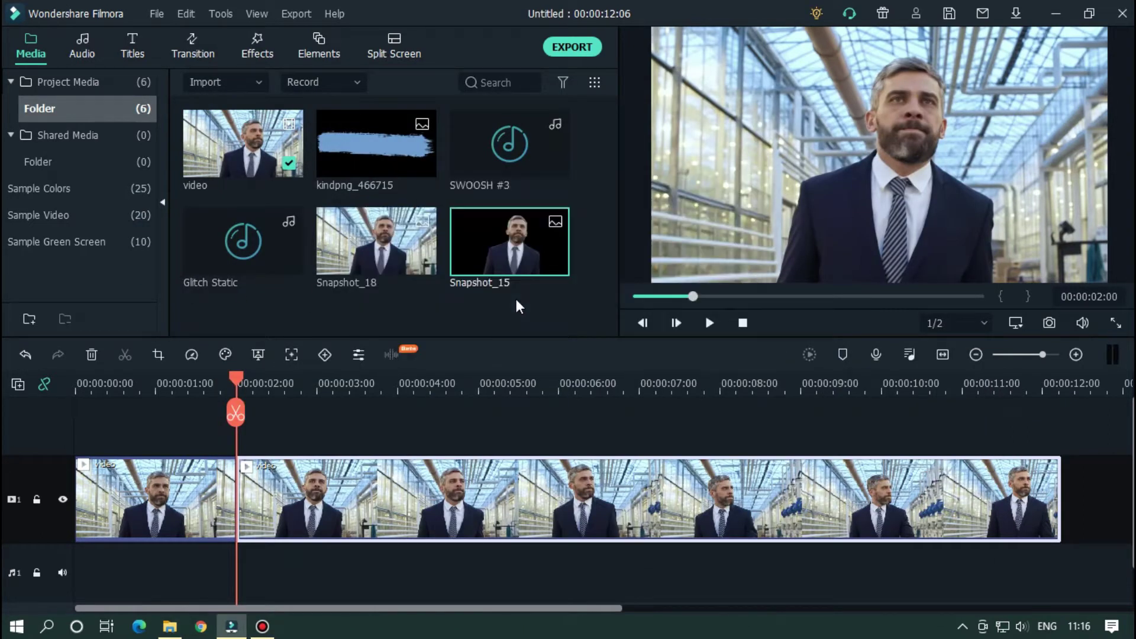
left_click(536, 300)
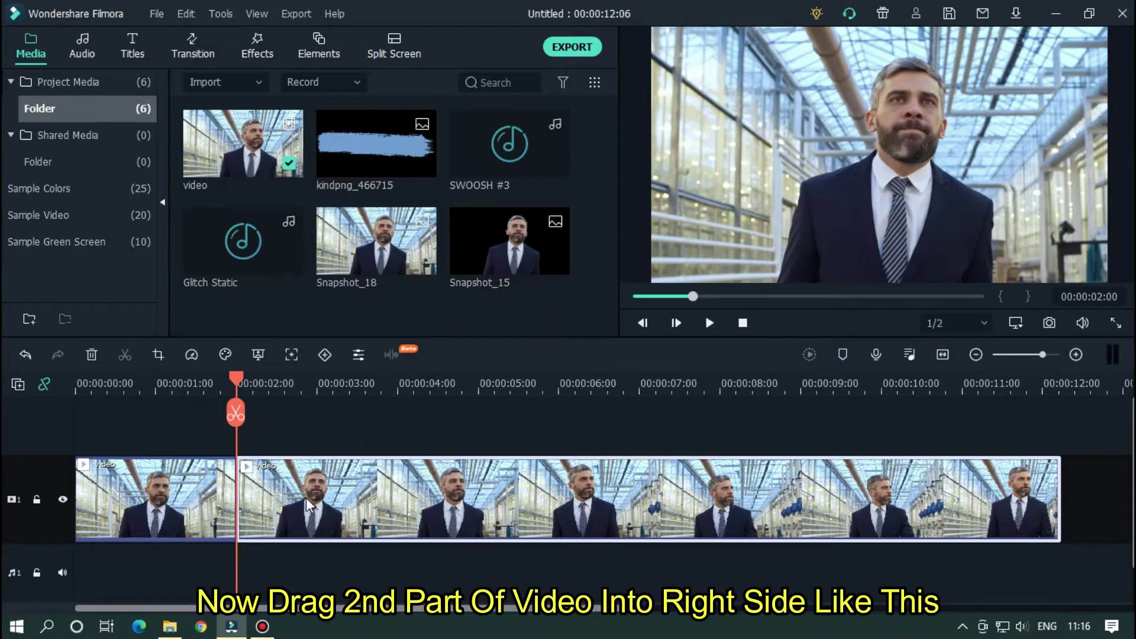
Move the second video part to start at about 9.5 seconds and insert Snapshot_18 right after the first part at 00:00:02:00.
left_click_drag(303, 506, 910, 536)
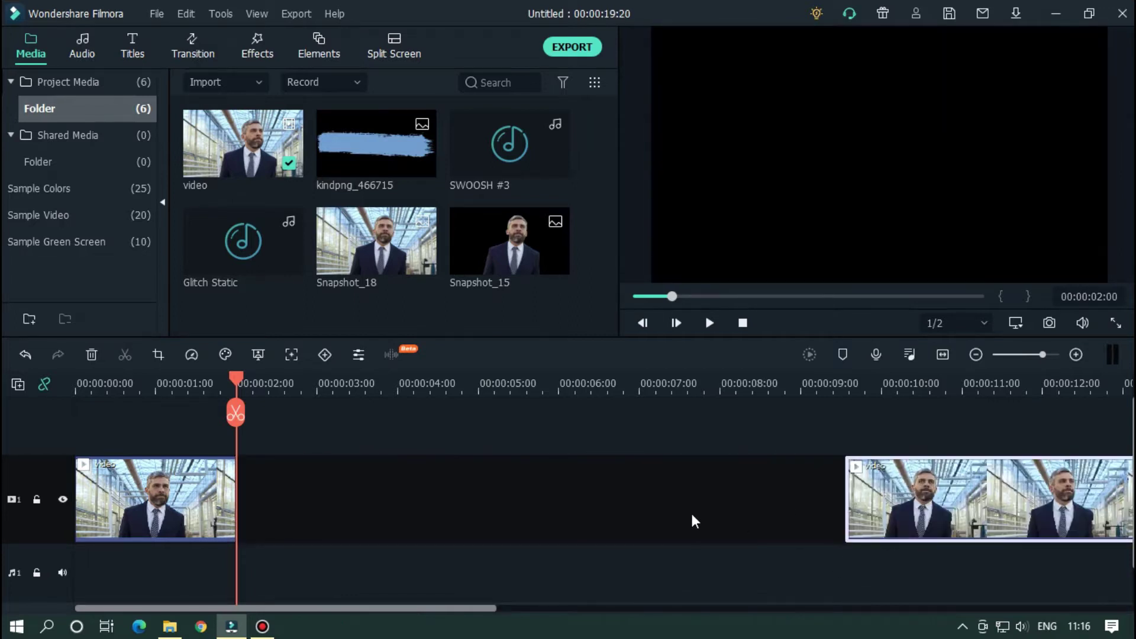
left_click_drag(368, 240, 253, 510)
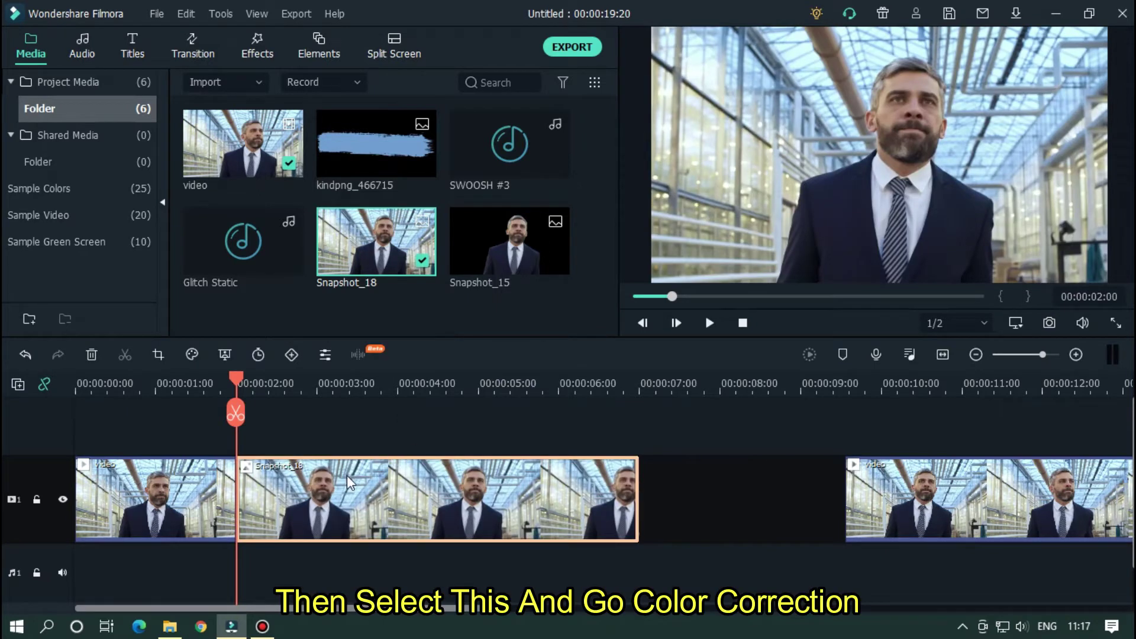
Desaturate the Snapshot_18 clip with advanced Color Correction, setting Vibrance to -100 and Saturation to -99.
left_click(192, 355)
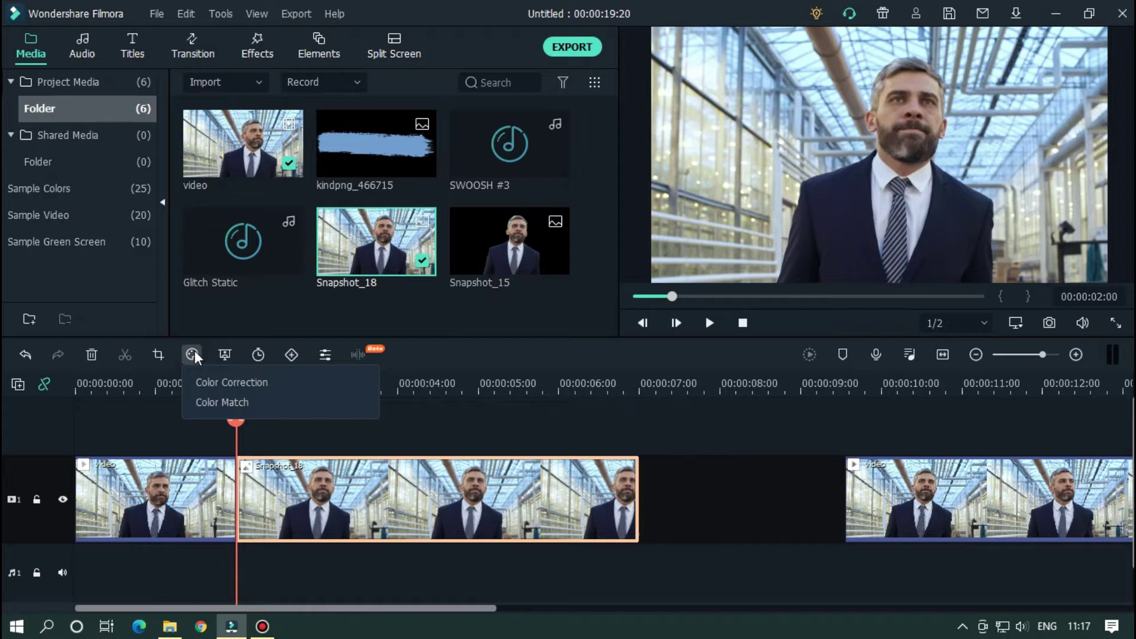
left_click(207, 383)
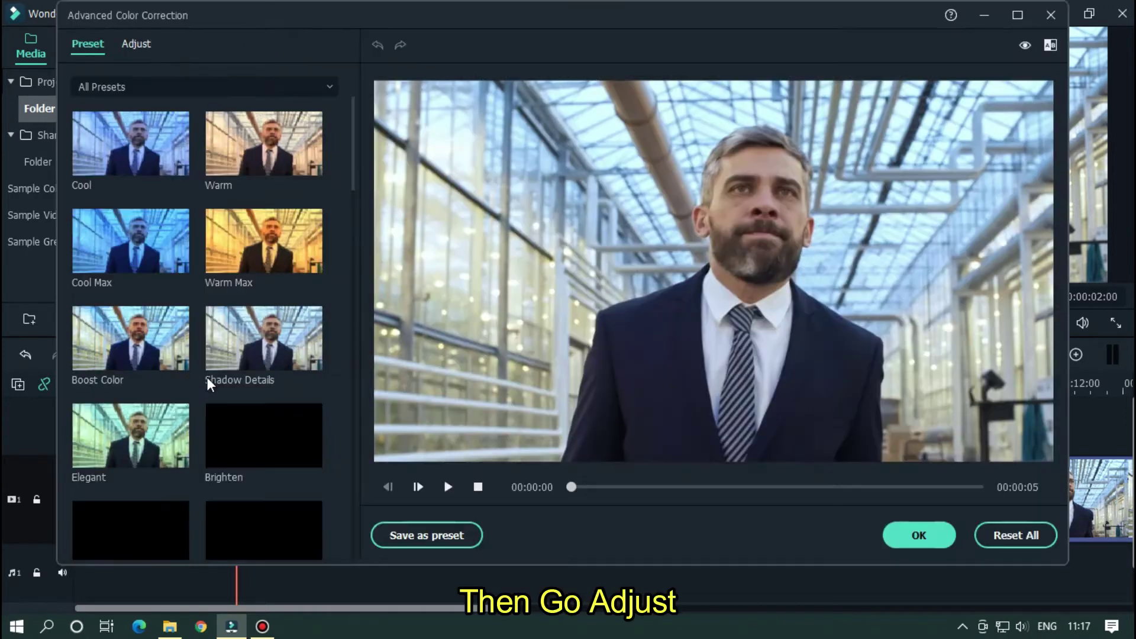
left_click(141, 47)
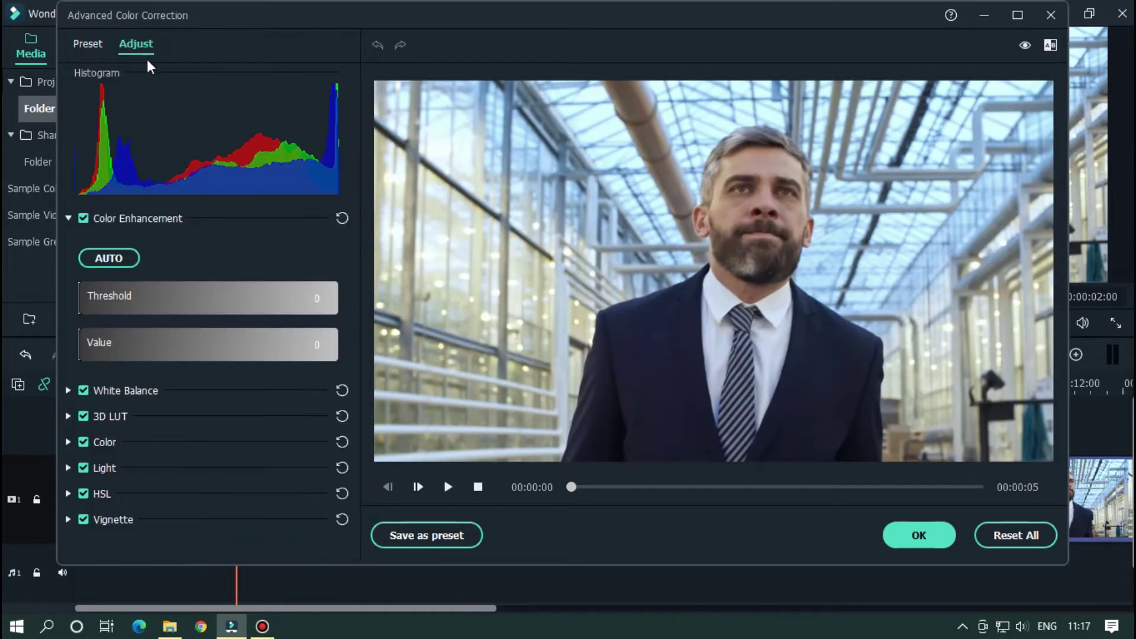
left_click(67, 442)
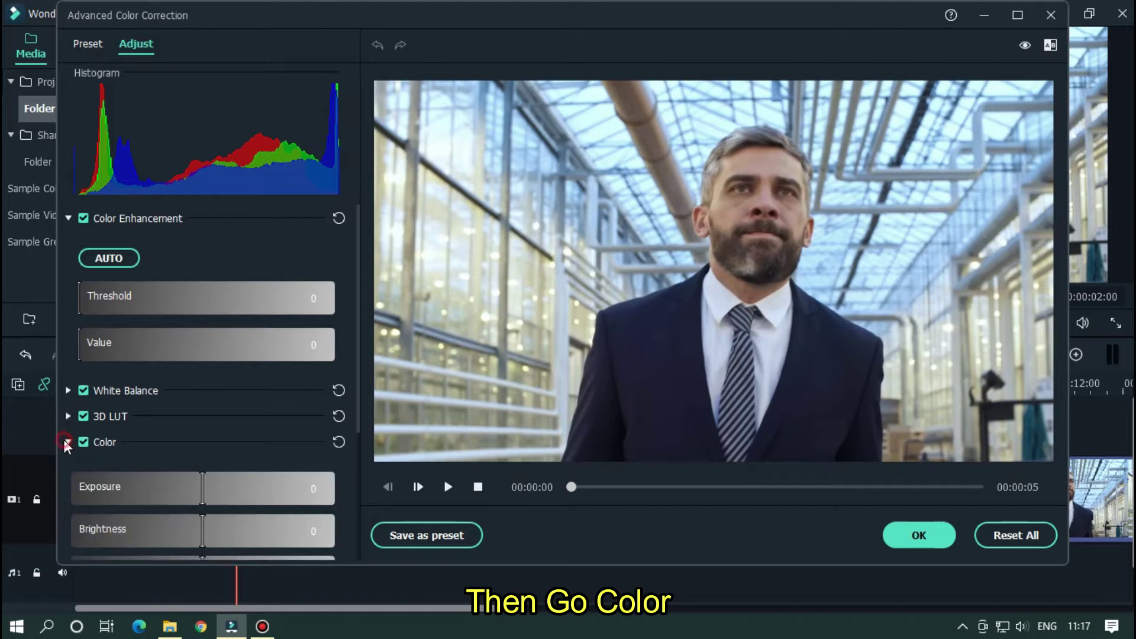
scroll(259, 409, "down", 3)
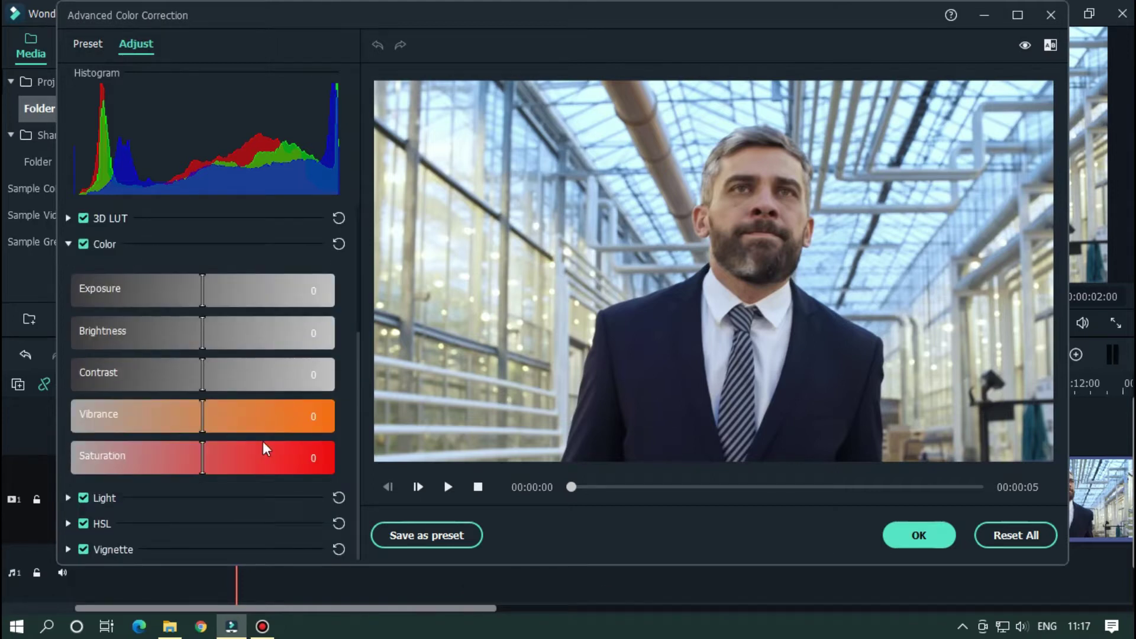
left_click_drag(203, 425, 67, 429)
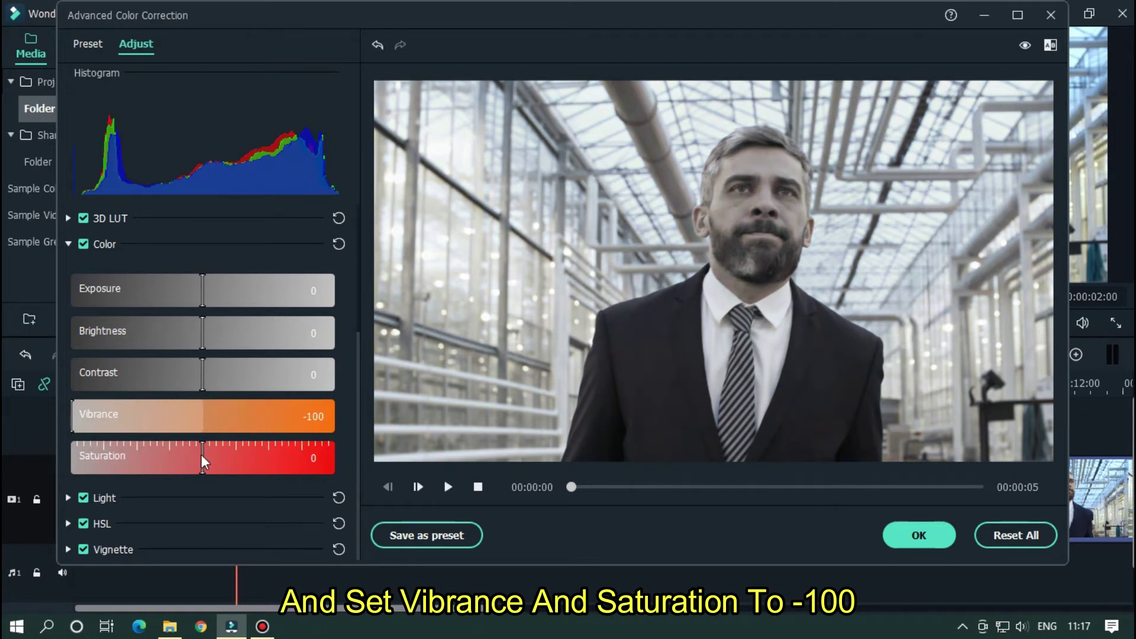
left_click_drag(202, 461, 108, 458)
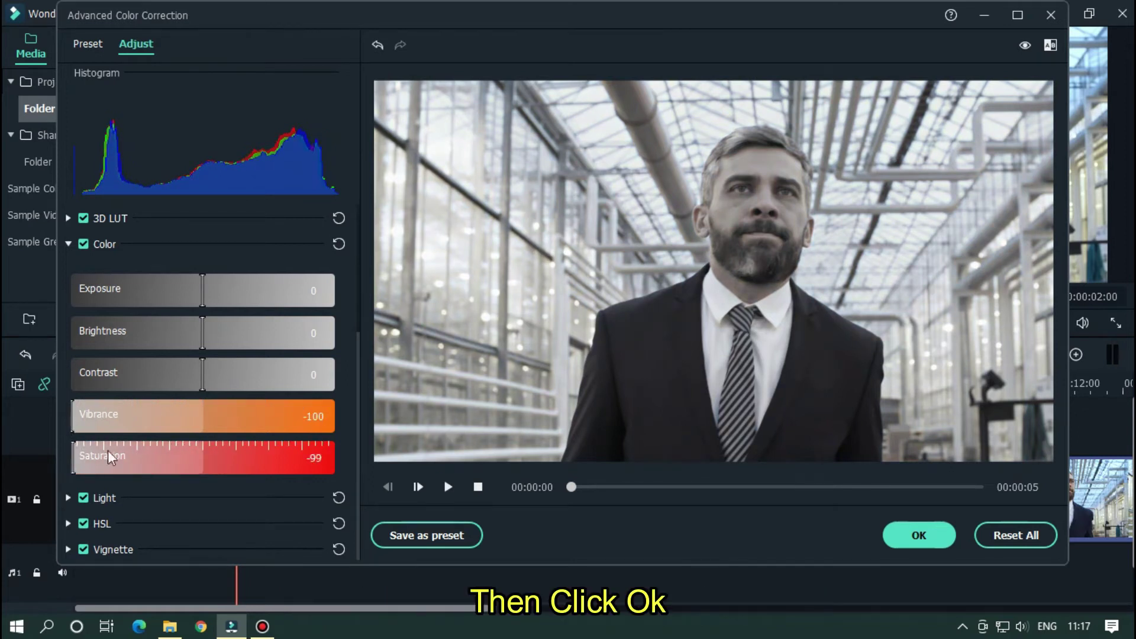
left_click(905, 535)
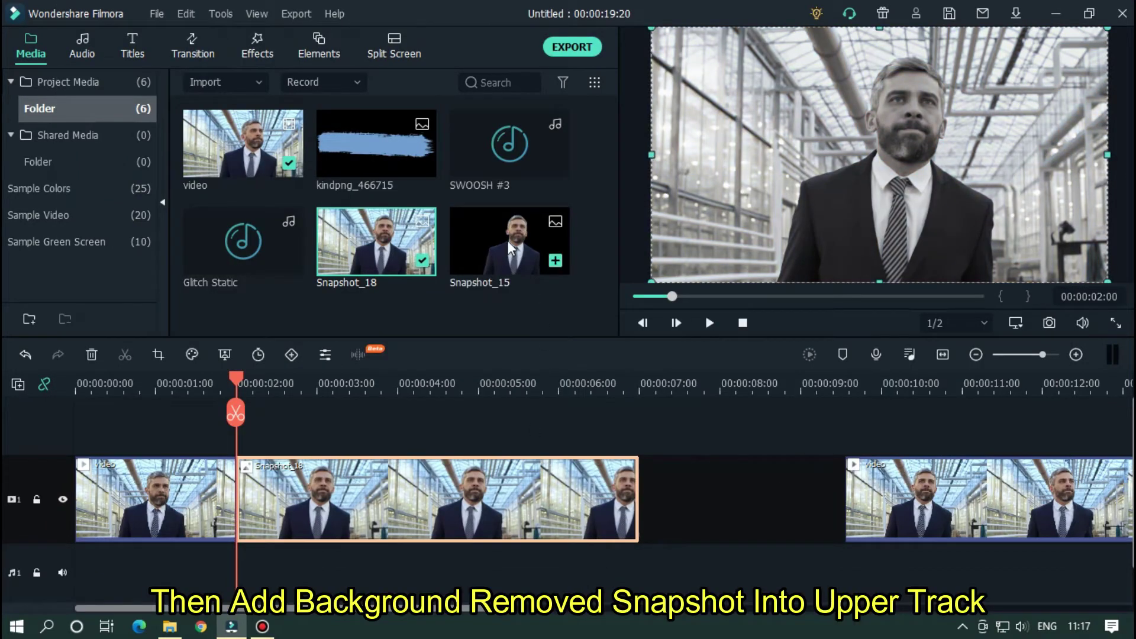
Place Snapshot_15 on a track directly above the Snapshot_18 clip, starting at 00:00:02:00.
left_click_drag(510, 248, 470, 315)
left_click_drag(364, 377, 349, 444)
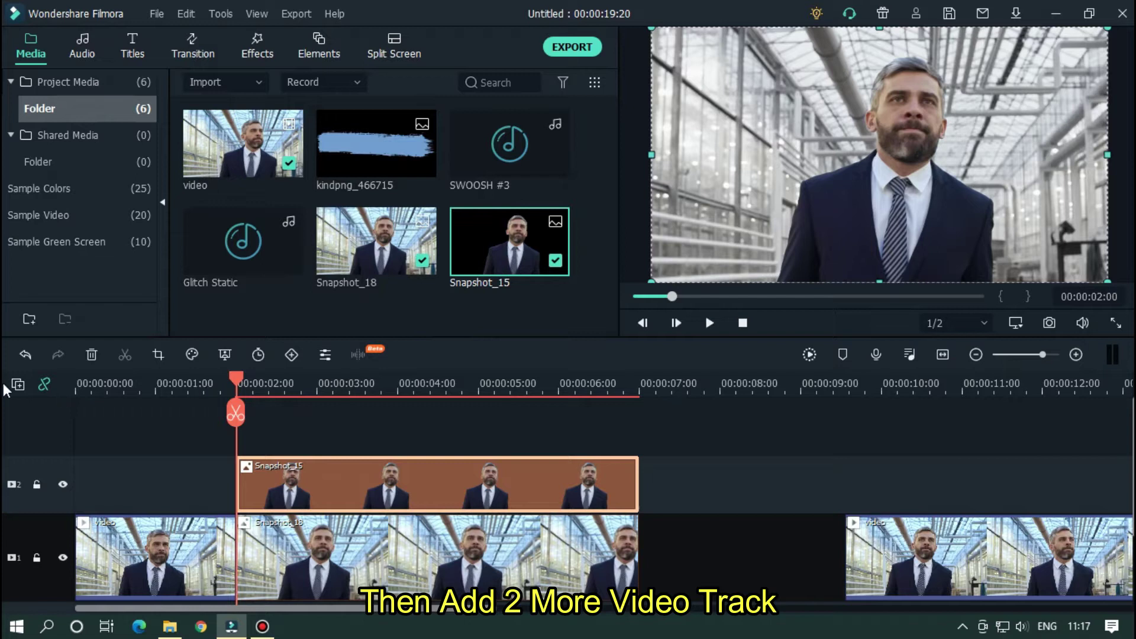
Add two more video tracks and move the Snapshot_15 clip up to track 4, keeping its start at 00:00:02:00.
left_click(18, 385)
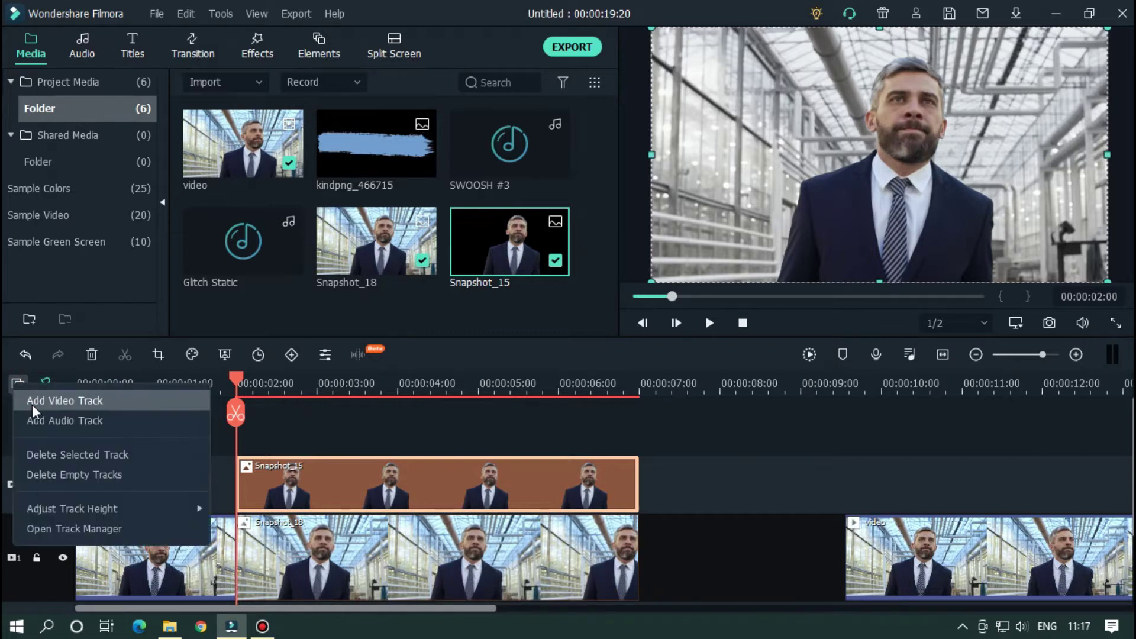
left_click(33, 406)
left_click(18, 386)
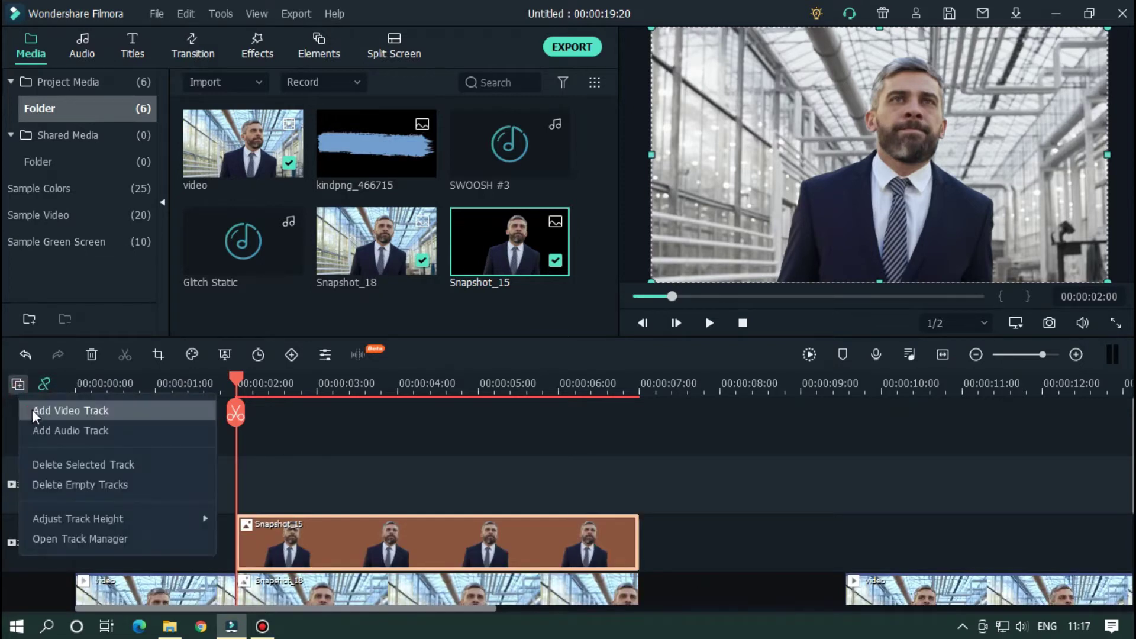
left_click(36, 408)
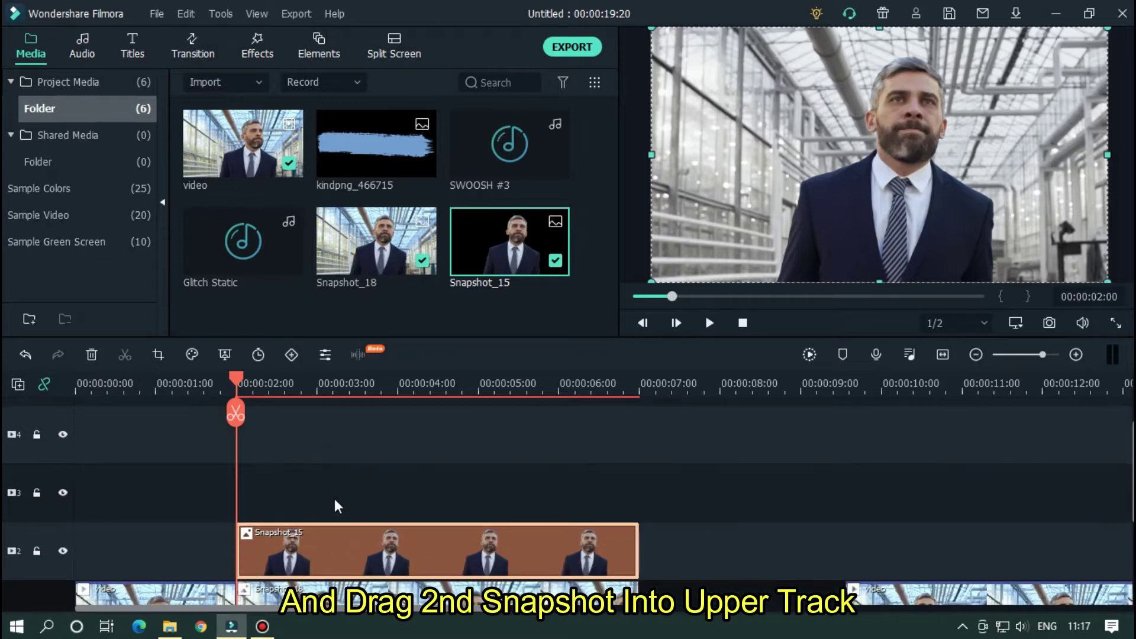
left_click_drag(320, 565, 331, 457)
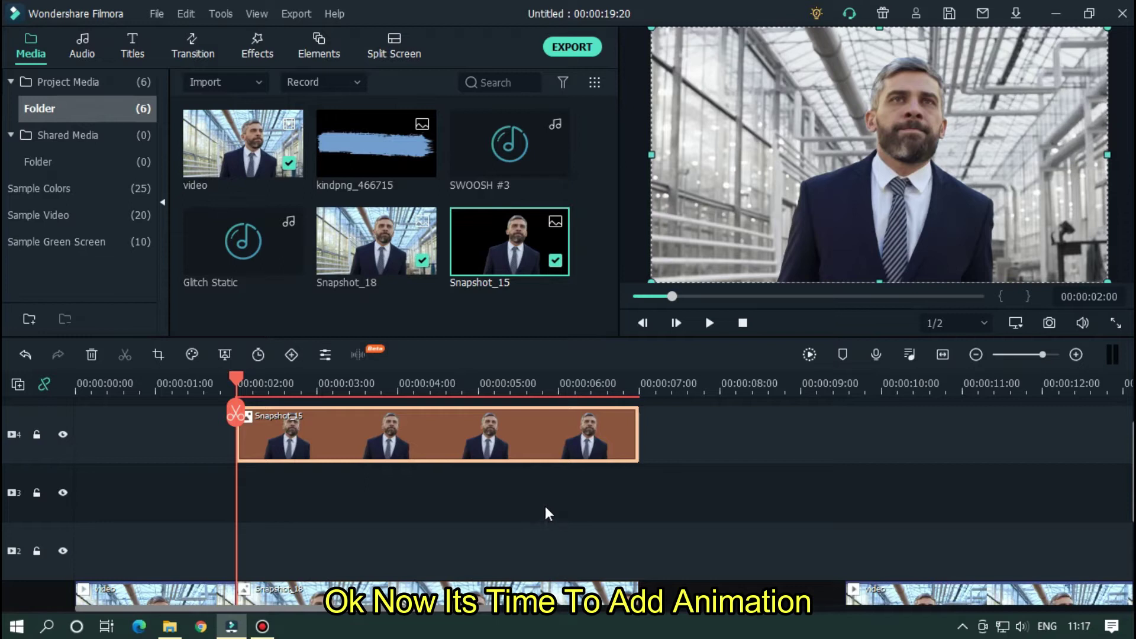
Add a custom animation keyframe on the first frame of the Snapshot_15 clip at 00:00:02:00.
scroll(551, 512, "up", 1)
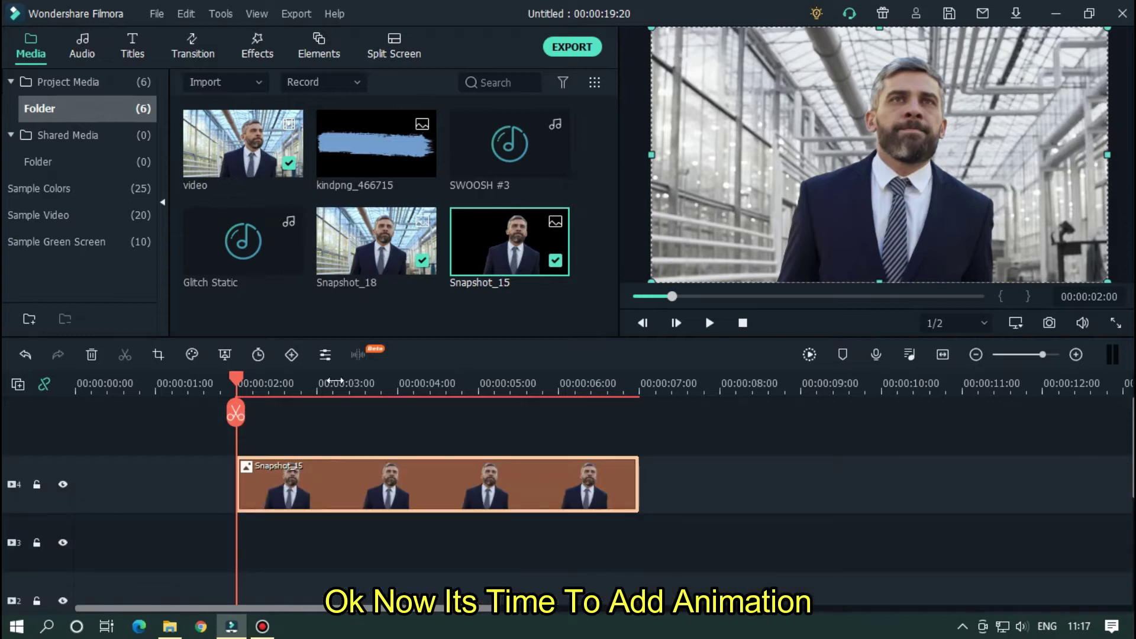
scroll(334, 382, "up", 2)
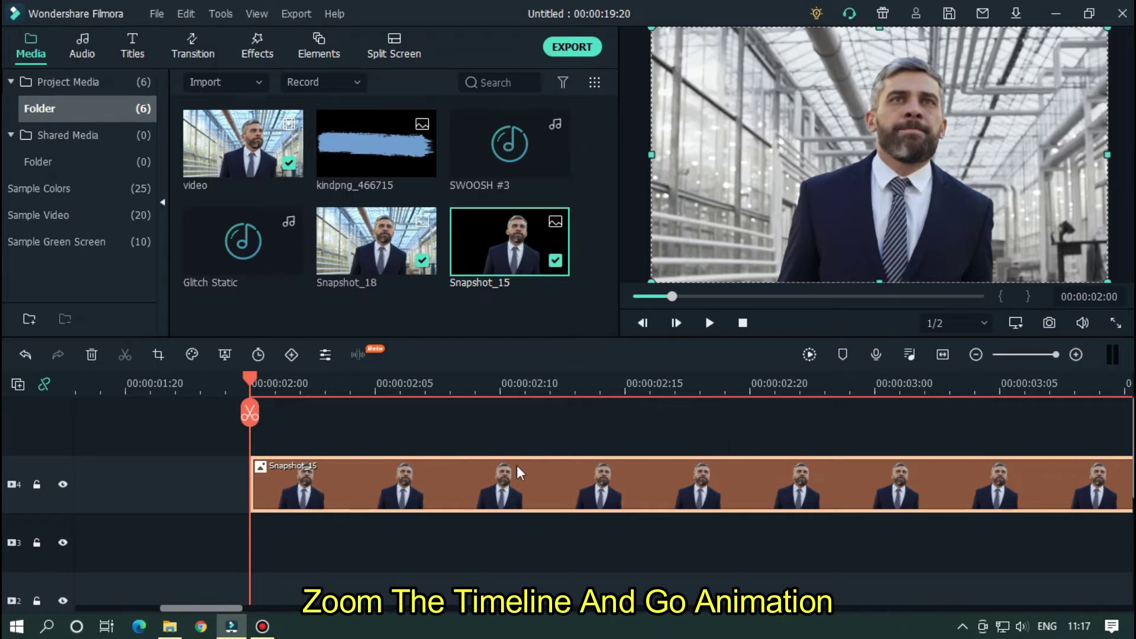
double_click(516, 488)
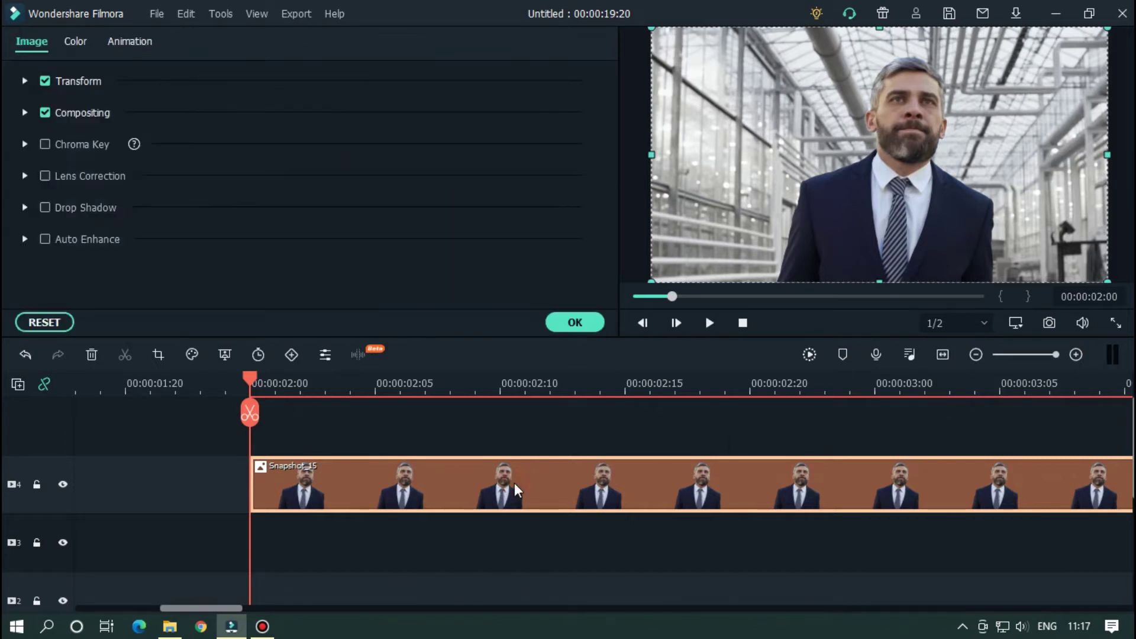
left_click(121, 43)
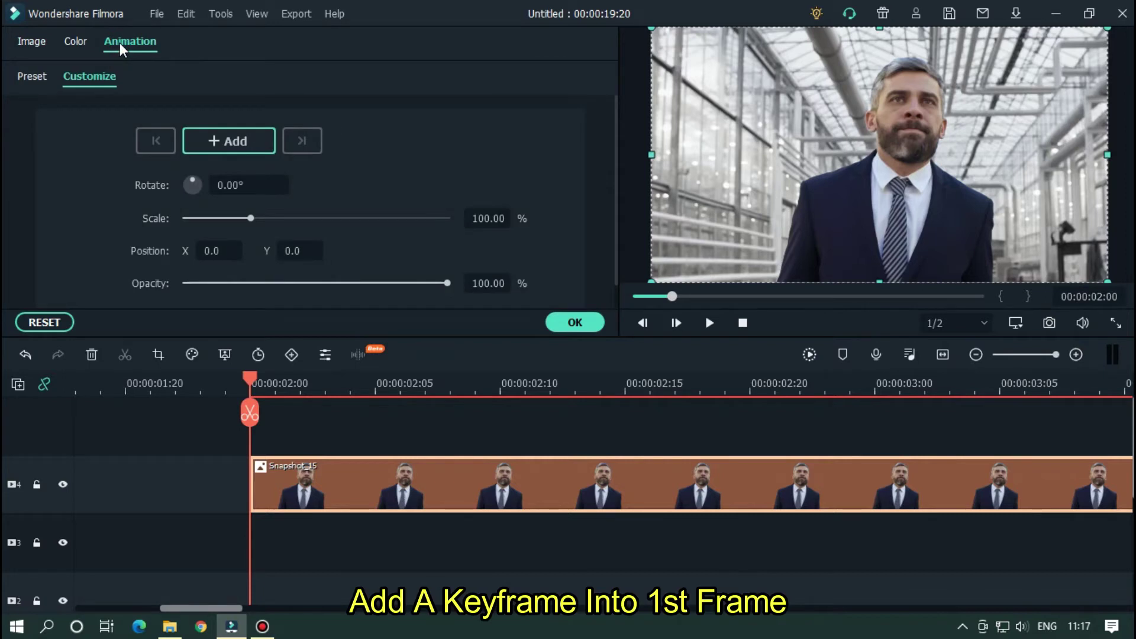
left_click(235, 142)
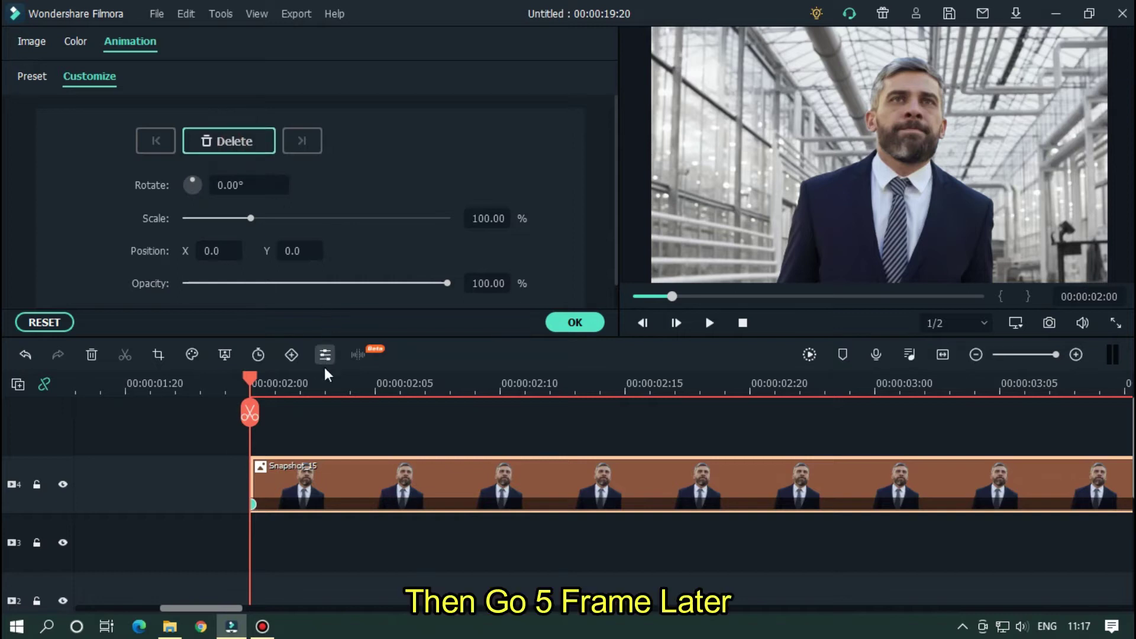
Add a keyframe to the Snapshot_15 clip at 00:00:02:05 with Scale set to 120%, and play back the zoom.
left_click_drag(254, 388, 385, 388)
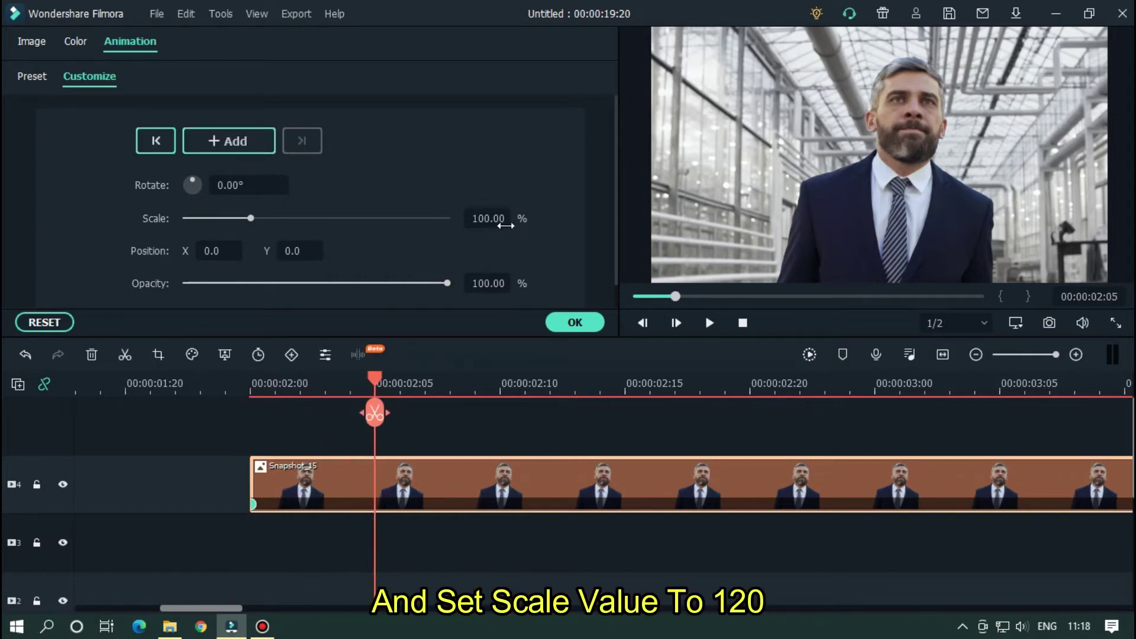
left_click(500, 216)
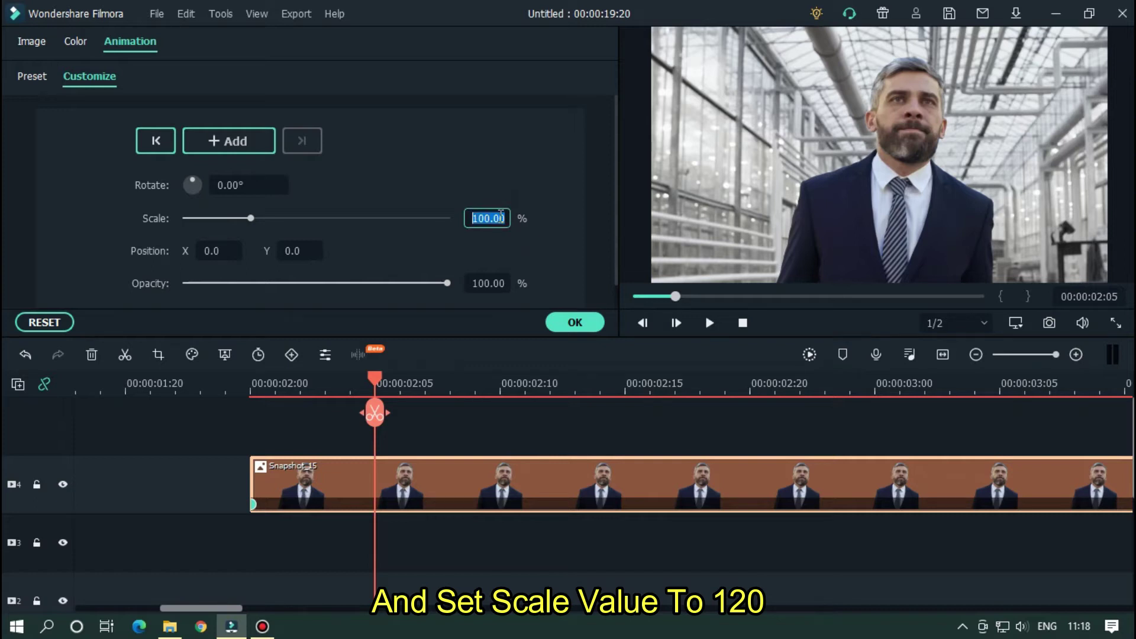
type("120")
key("Return")
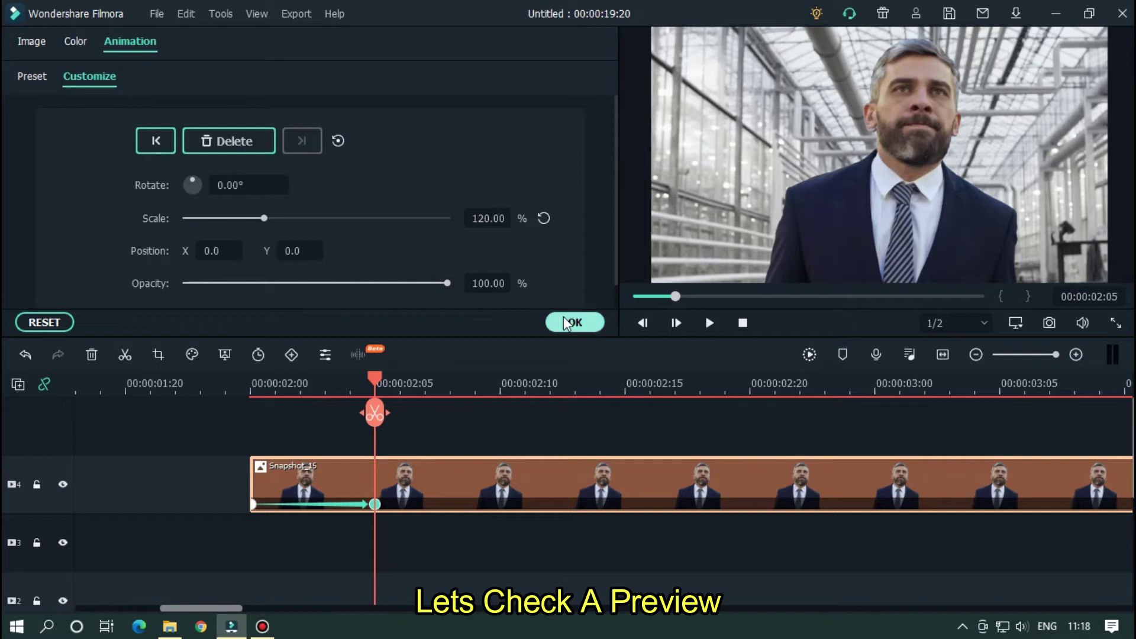
left_click(148, 383)
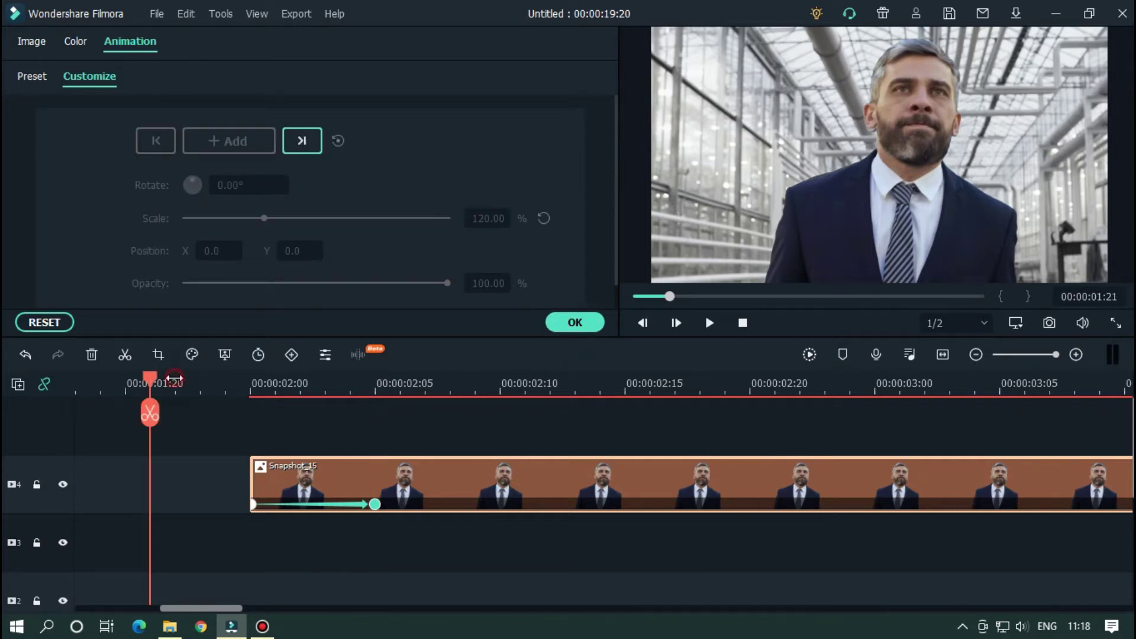
key("space")
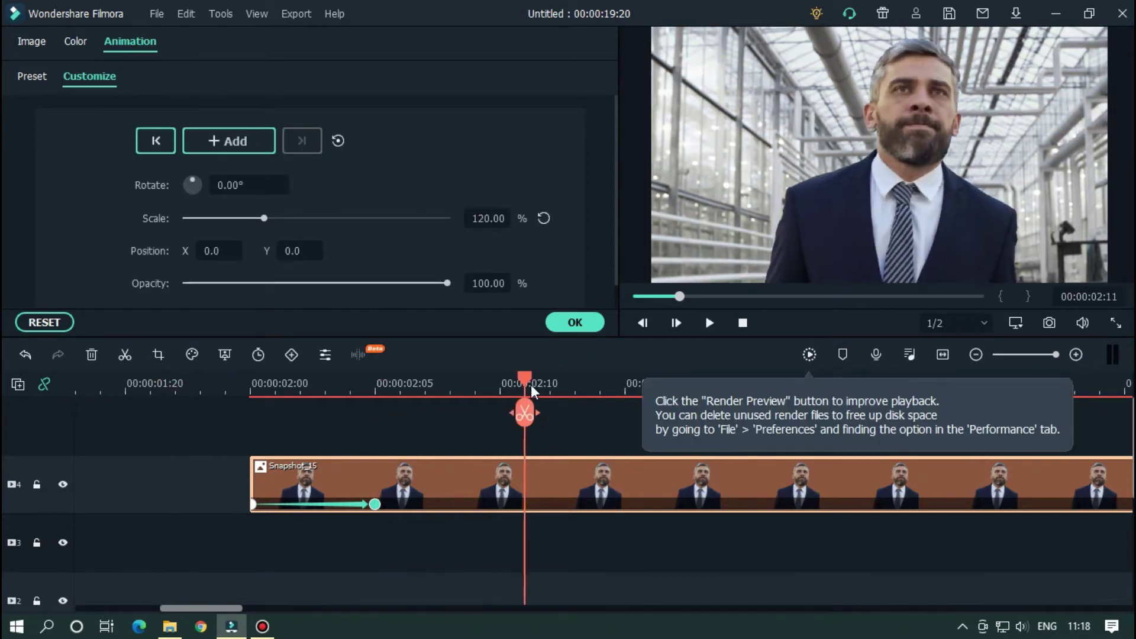
Shift the Snapshot_15 keyframe at 00:00:02:05 to Position X -10 and Y 2 to cover the man in the background snapshot.
left_click(397, 391)
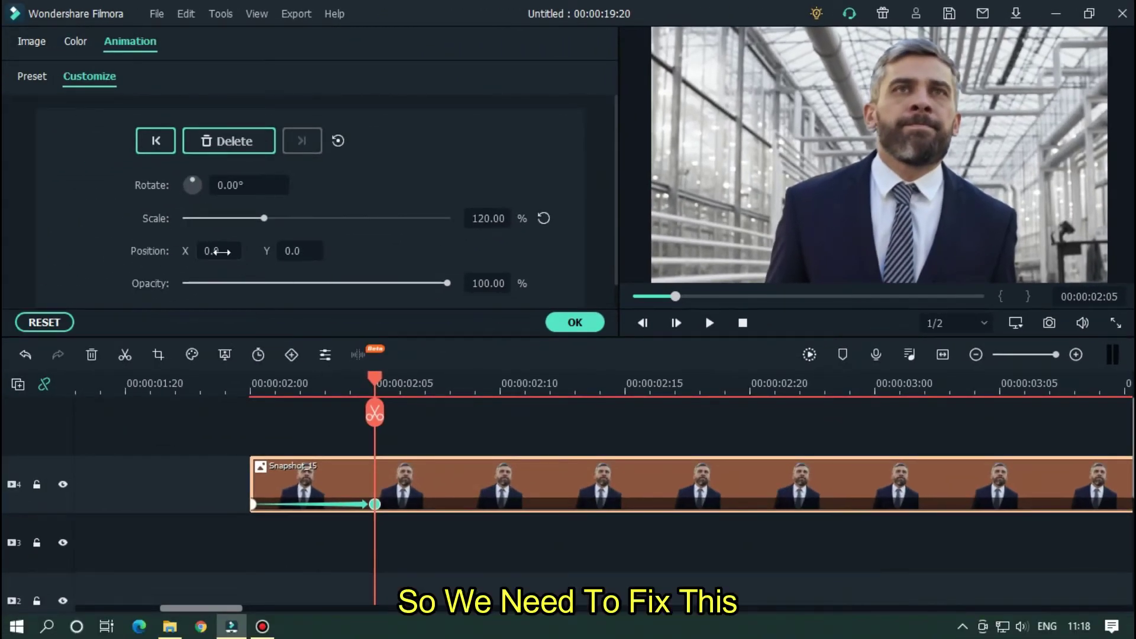
left_click_drag(221, 254, 209, 254)
left_click_drag(300, 251, 302, 250)
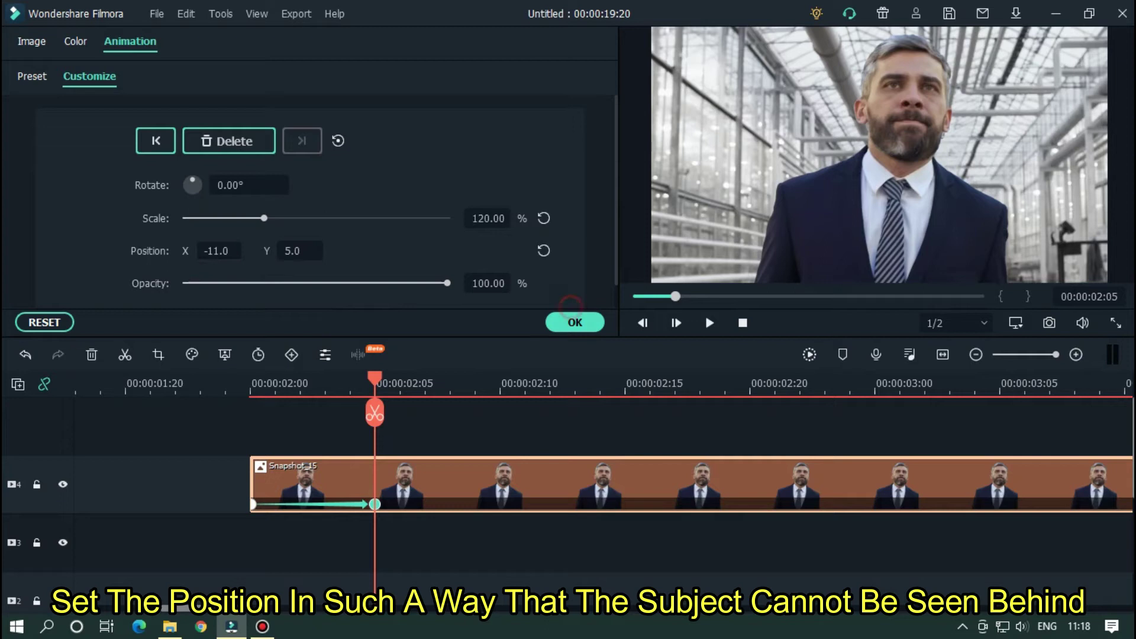
left_click_drag(214, 251, 215, 251)
left_click(175, 380)
key("space")
Play back the opening zoom of the Snapshot_15 clip from just before 00:00:02:00 to check the cut-out's alignment.
key("space")
left_click(374, 504)
left_click_drag(292, 252, 291, 252)
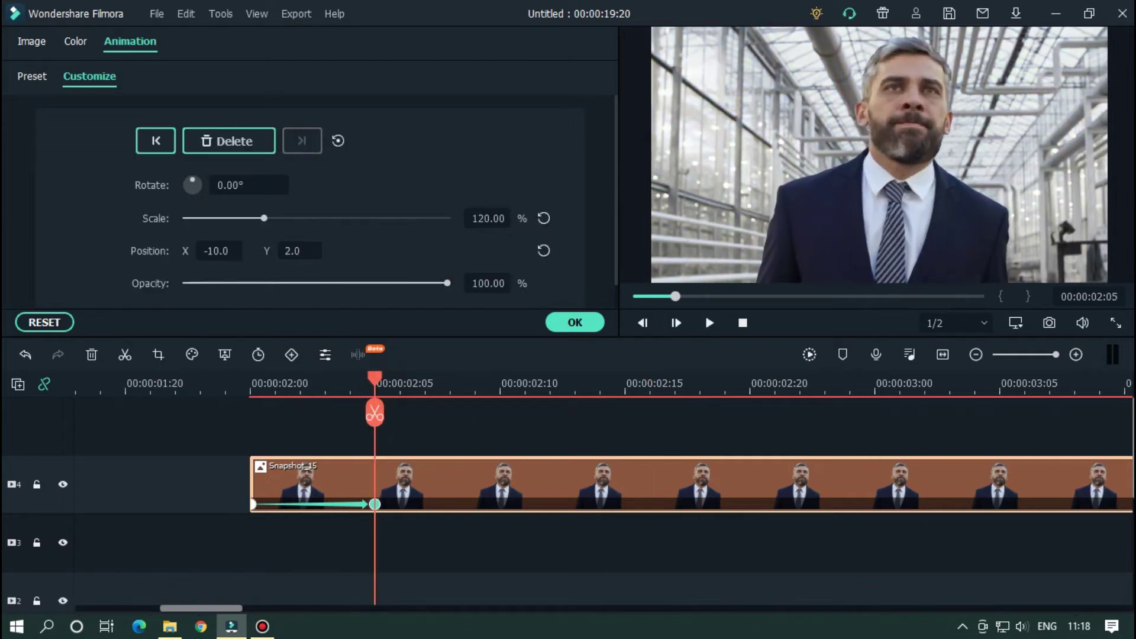
left_click(198, 383)
key("space")
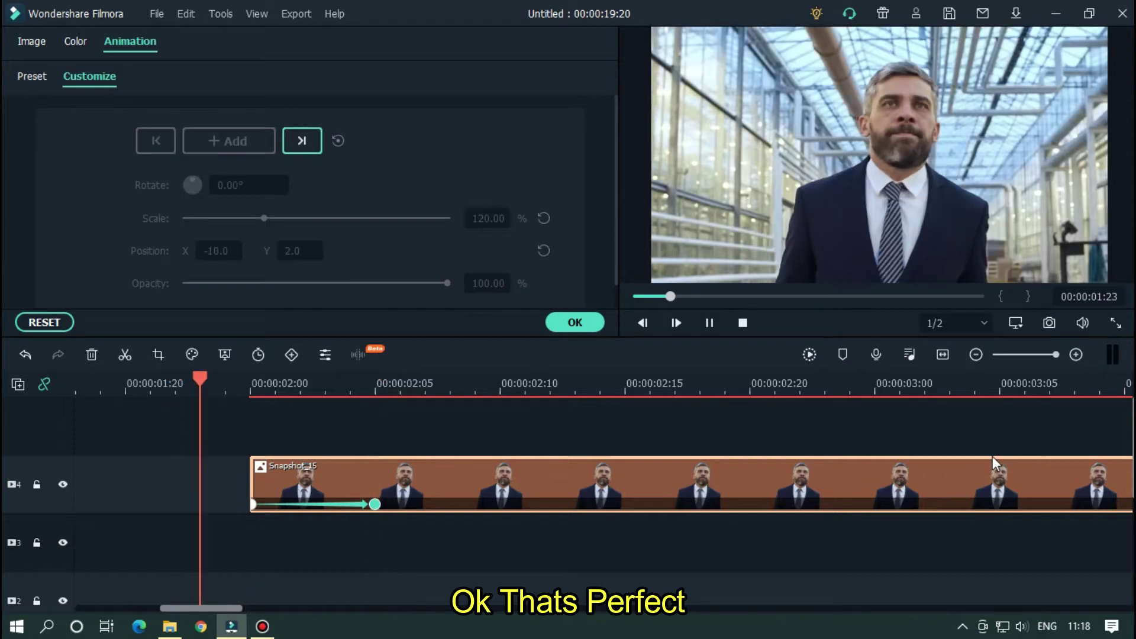
left_click(138, 377)
key("space")
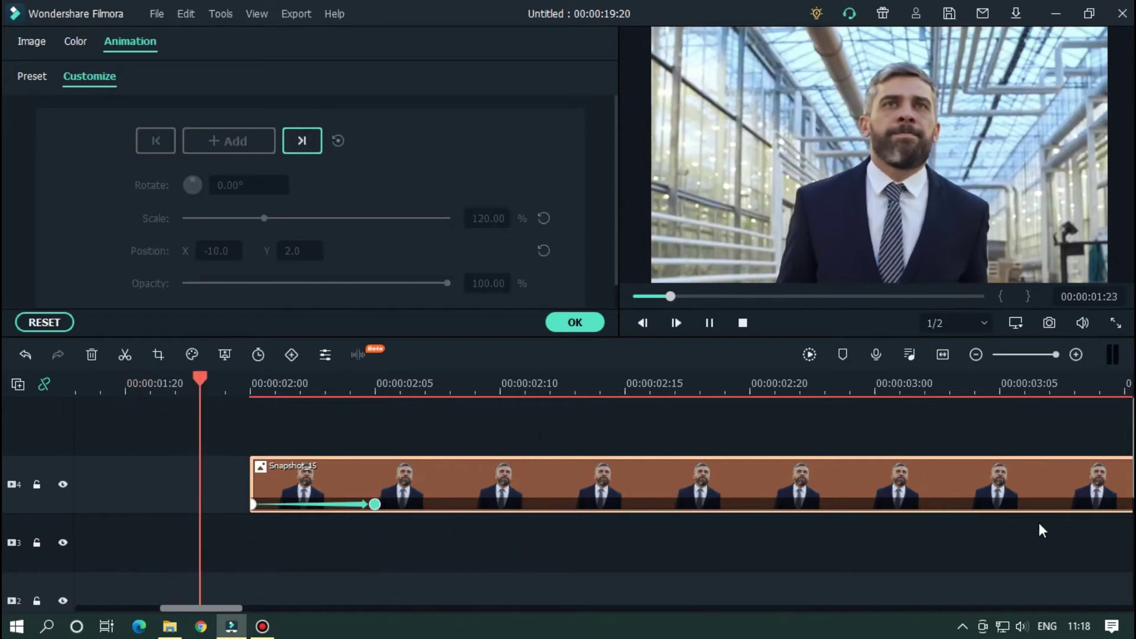
key("space")
Add a keyframe to the Snapshot_15 clip at 00:00:04:20 with Scale set to 130%.
left_click_drag(961, 387, 840, 382)
scroll(839, 382, "down", 4)
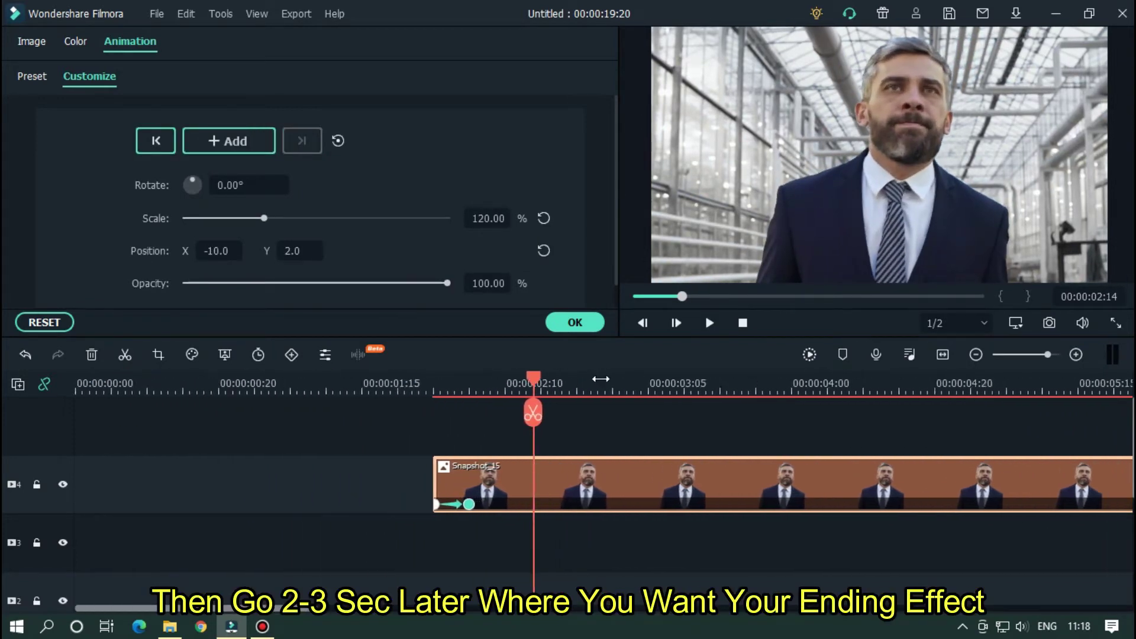
scroll(474, 409, "down", 2)
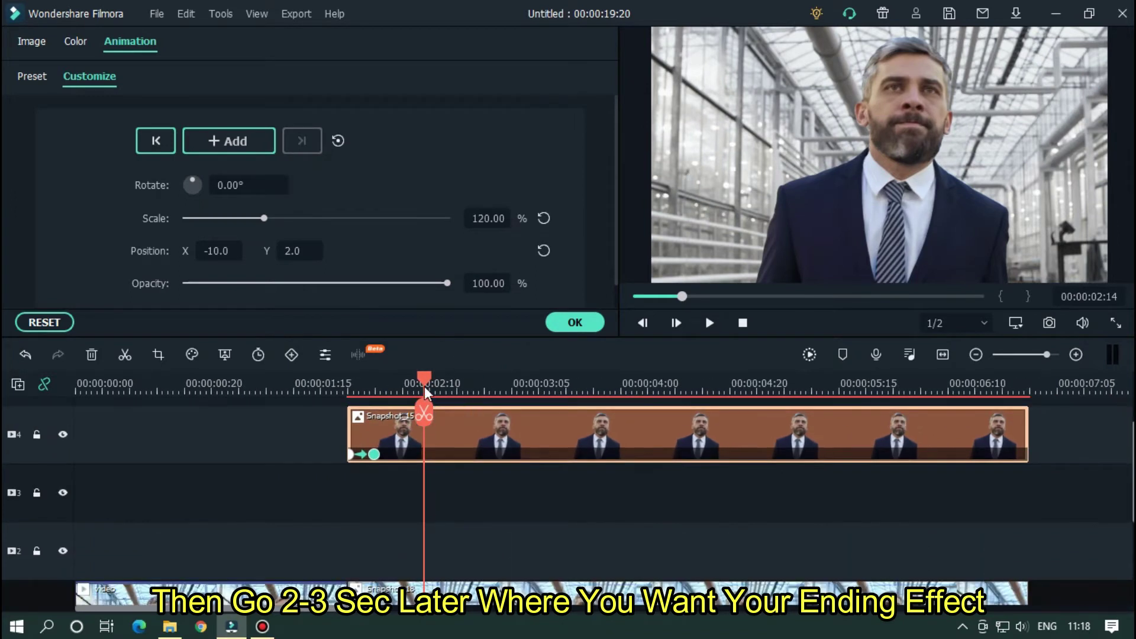
left_click_drag(424, 386, 740, 379)
scroll(831, 378, "up", 4)
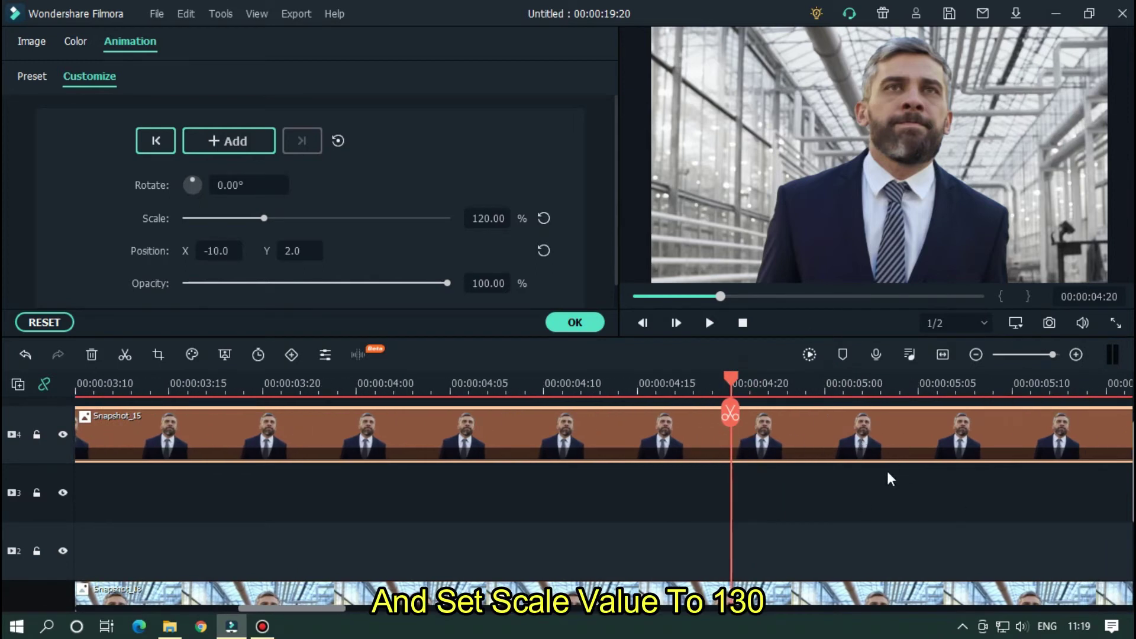
left_click(487, 218)
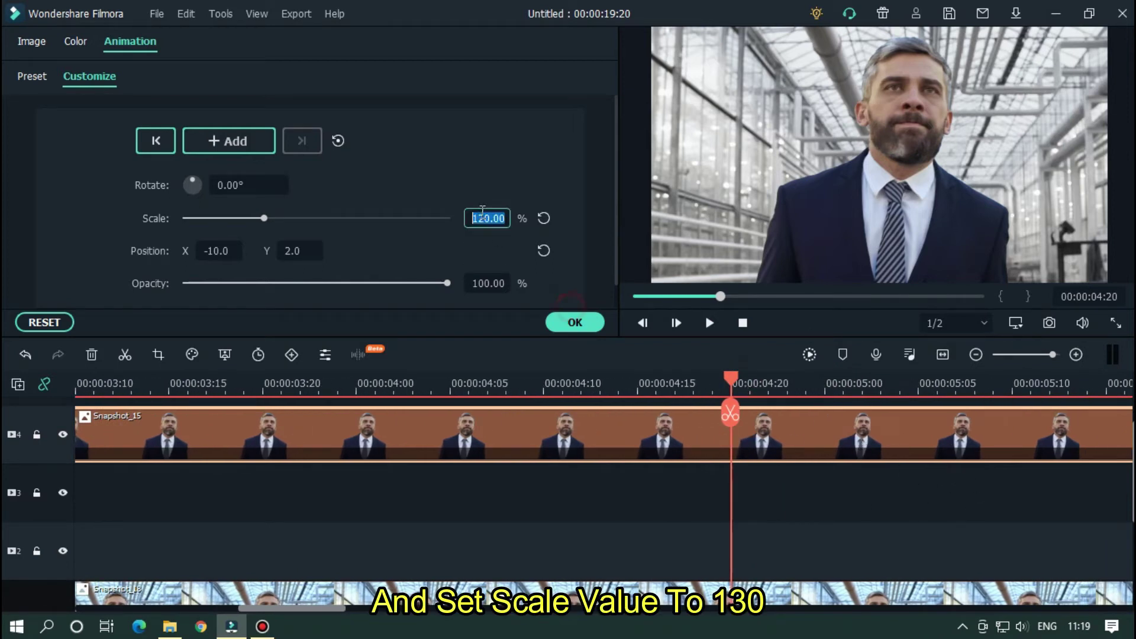
key("Return")
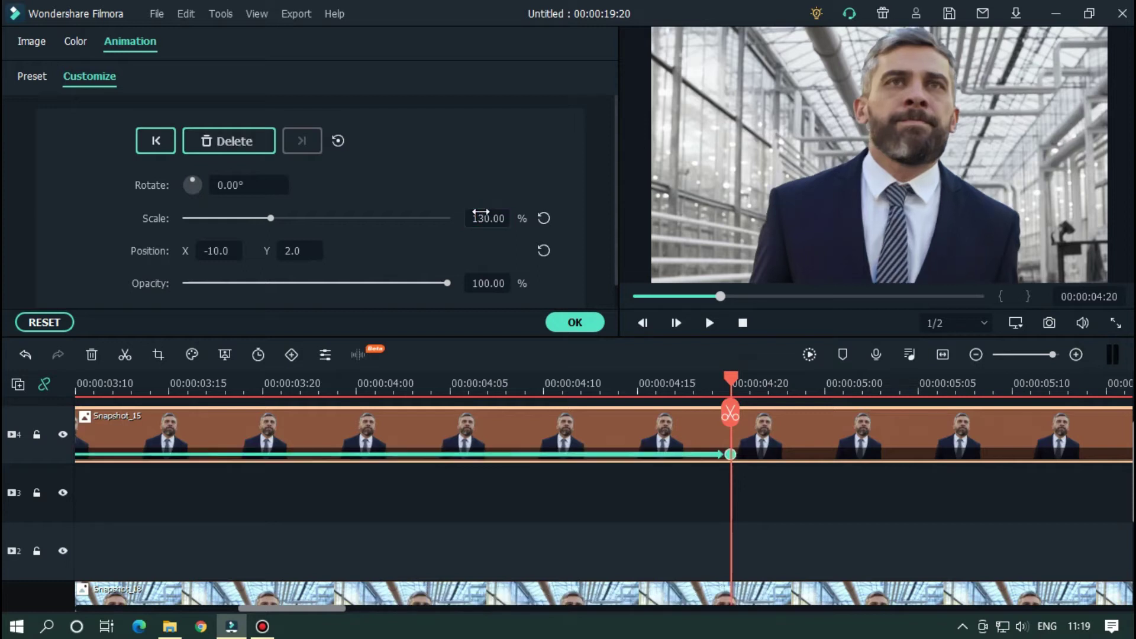
Play back the slow zoom between the Snapshot_15 keyframes, starting just before the clip.
left_click_drag(989, 385, 756, 370)
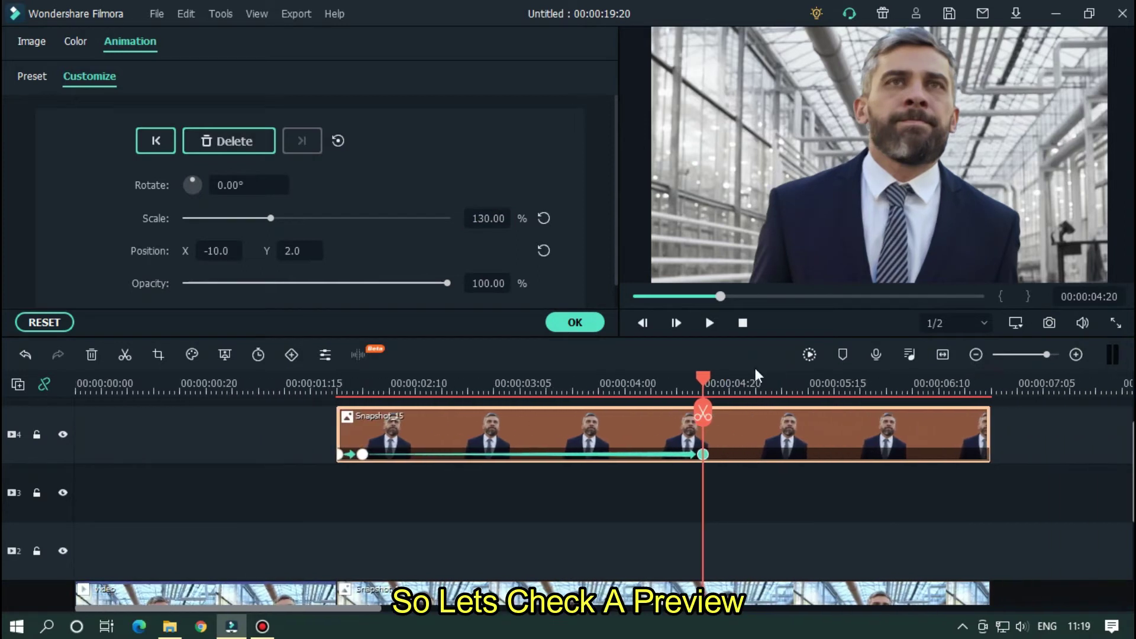
left_click(314, 381)
key("space")
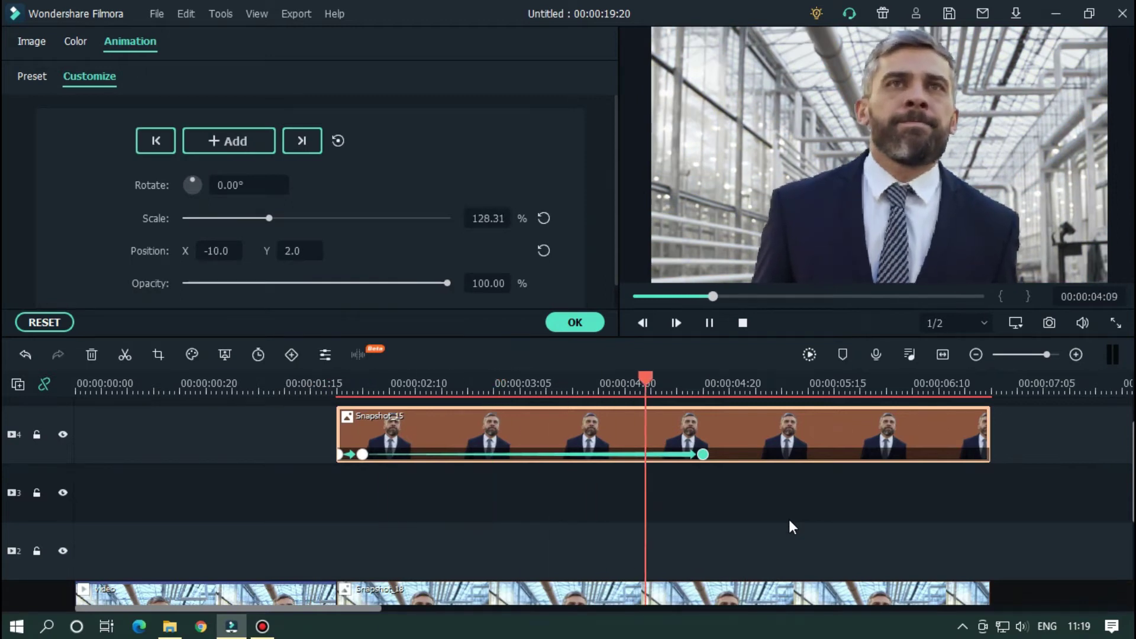
left_click(313, 382)
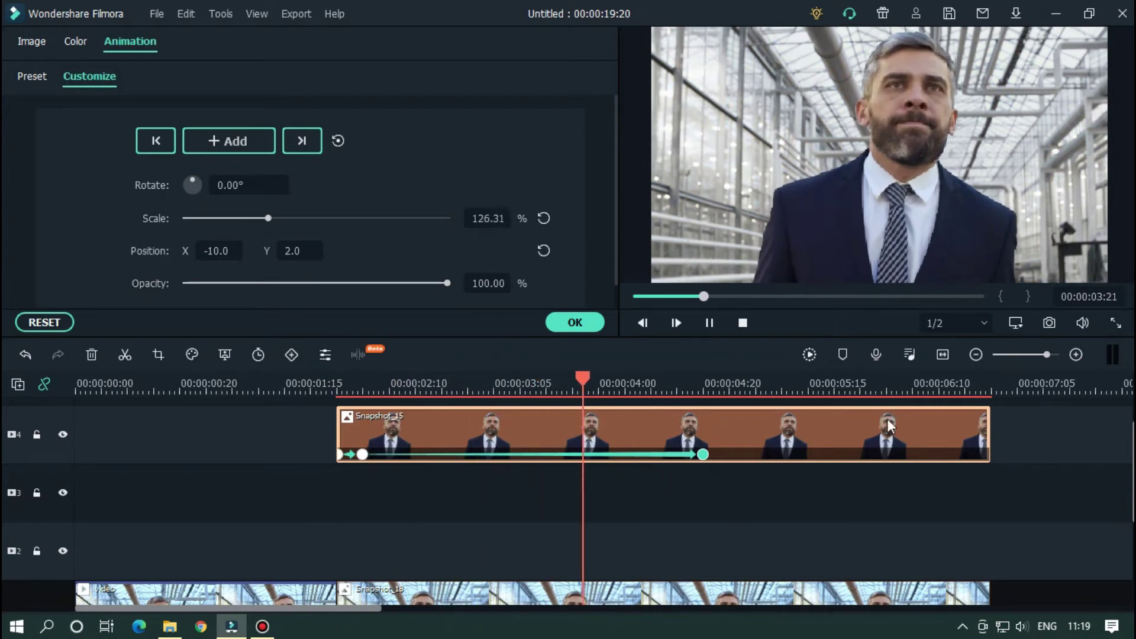
Add an ending keyframe to the Snapshot_15 clip at 00:00:05:00 with its Position and Scale reset to their defaults.
left_click_drag(787, 383, 1099, 380)
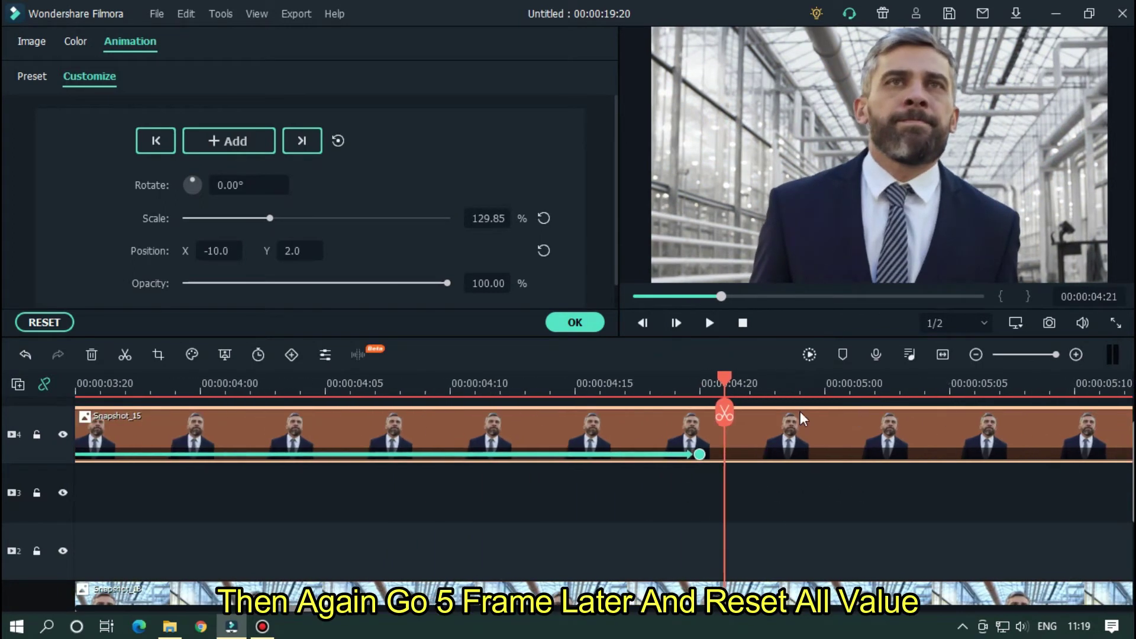
left_click(702, 384)
left_click_drag(702, 383, 835, 382)
left_click(544, 250)
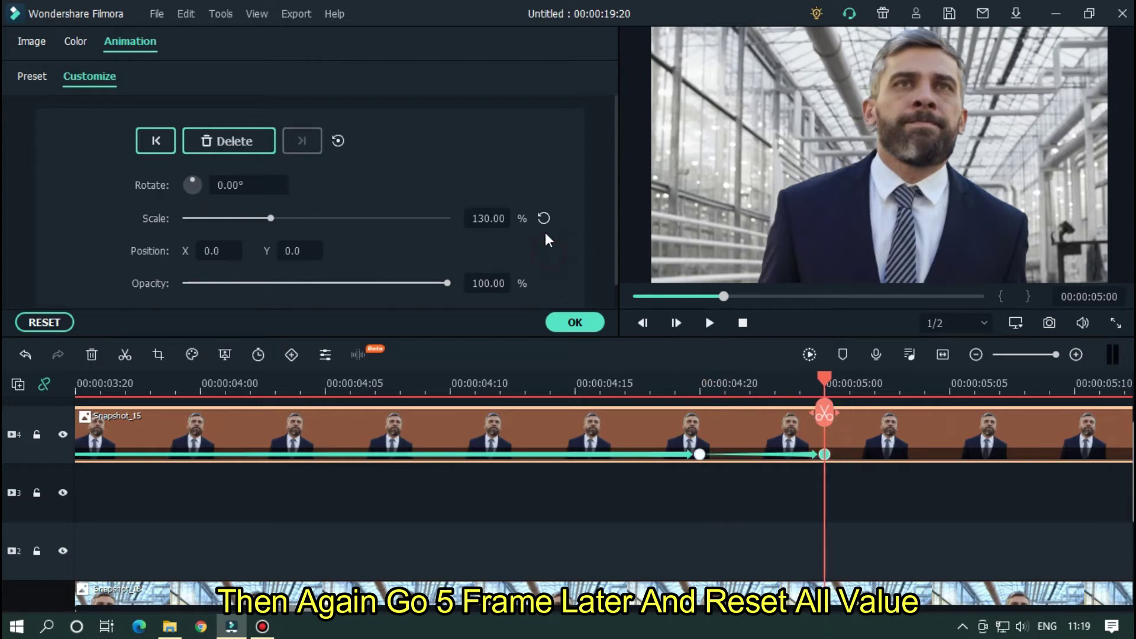
left_click(544, 217)
Play back the complete Snapshot_15 animation from just before 00:00:02:00 past its last keyframe.
key("ctrl+minus")
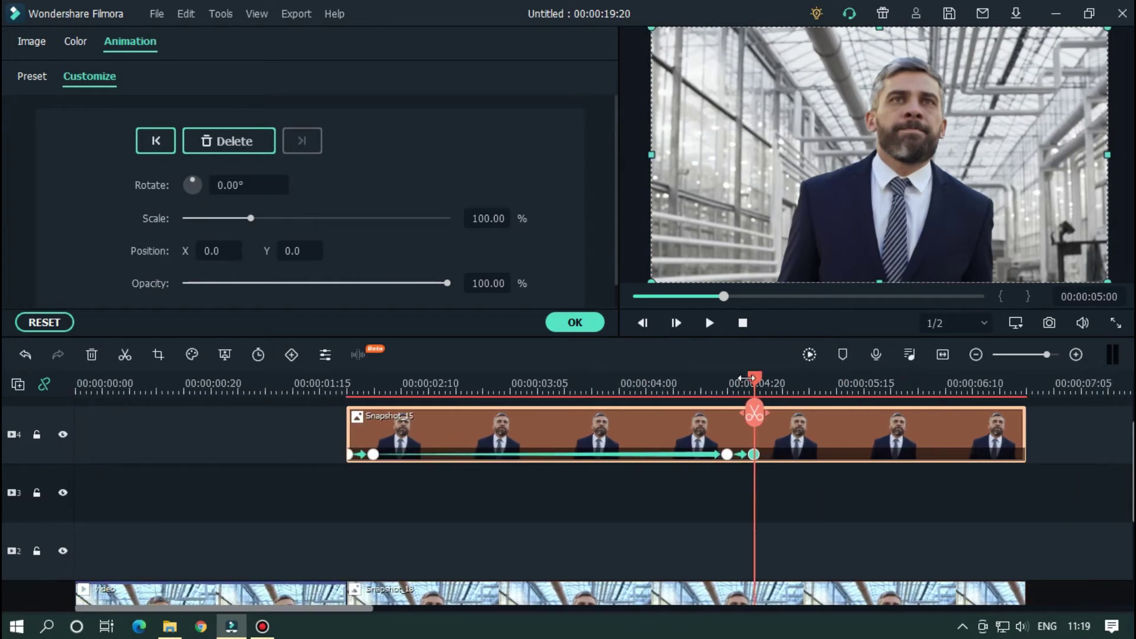
left_click(752, 488)
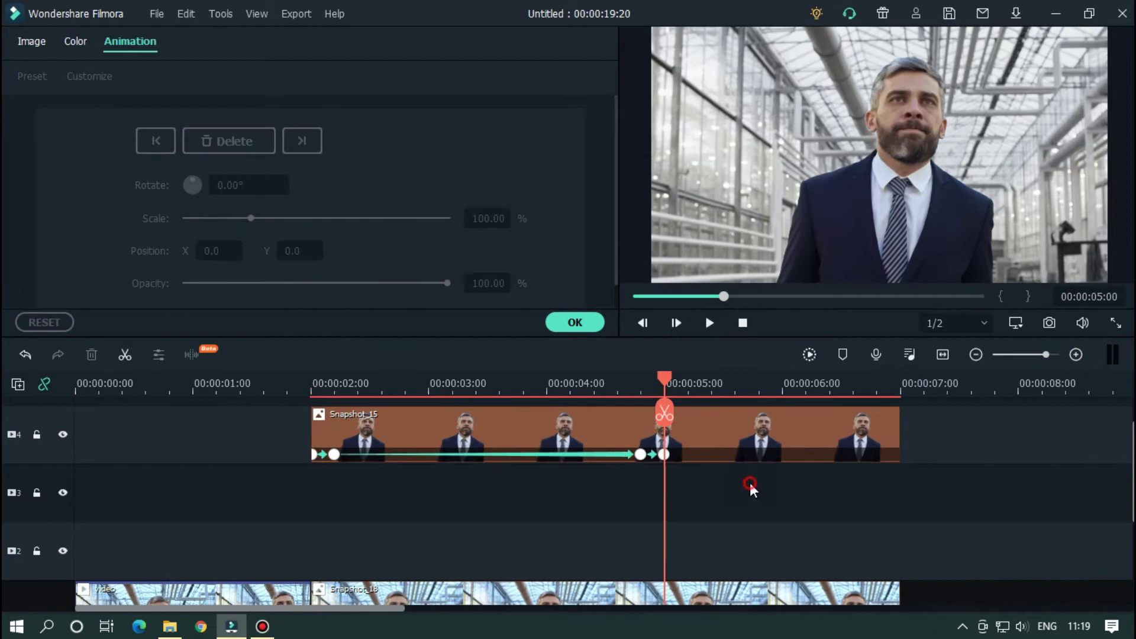
left_click(291, 380)
key("space")
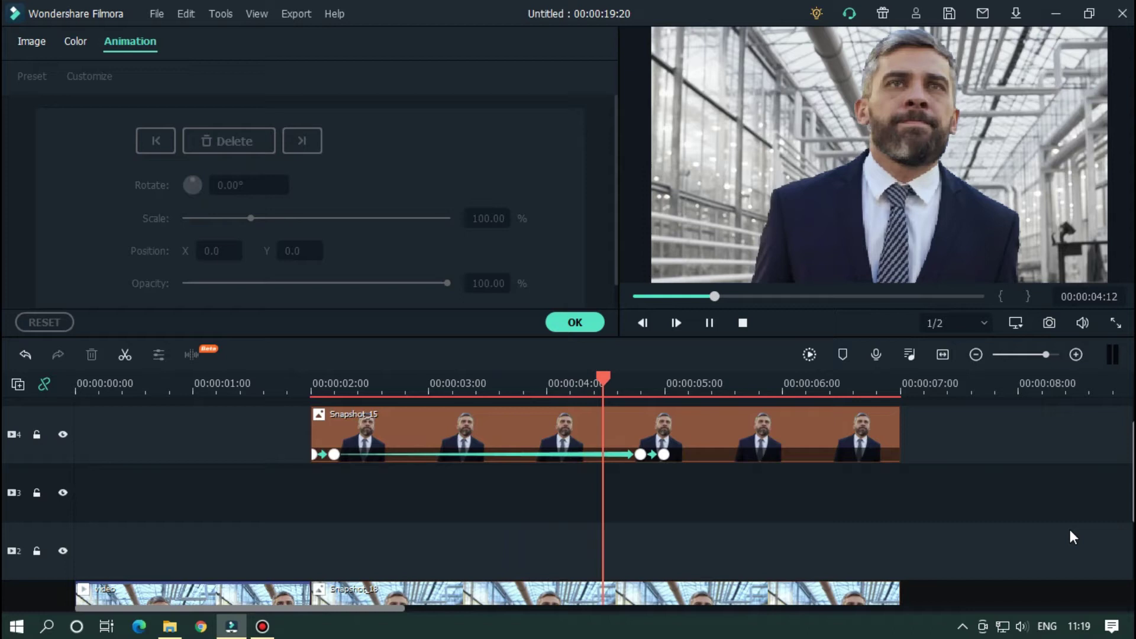
key("space")
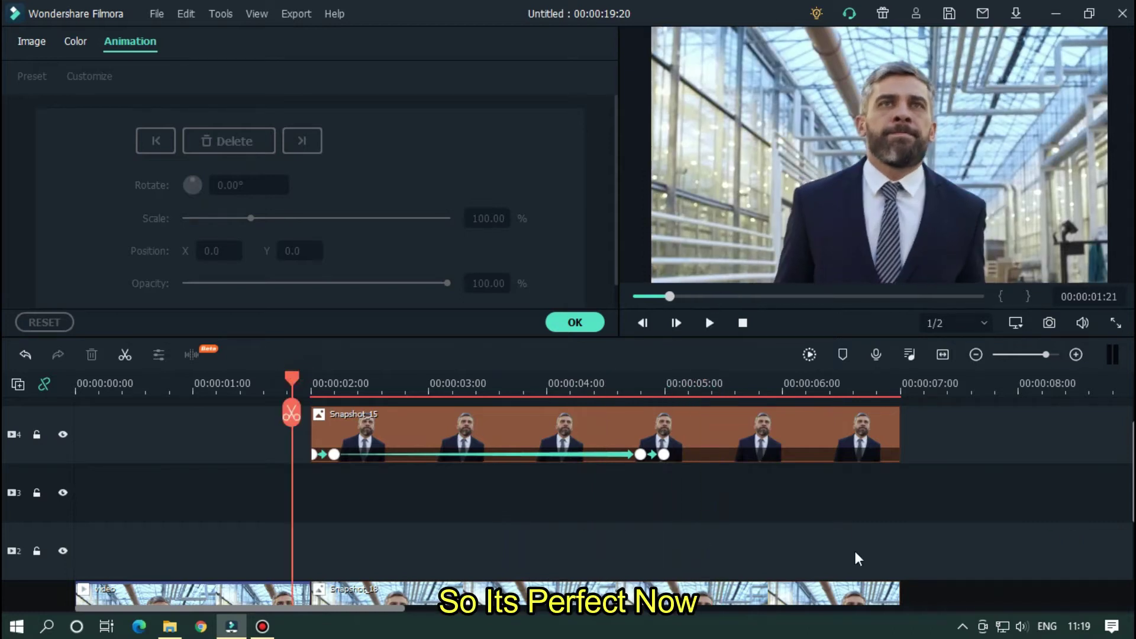
key("space")
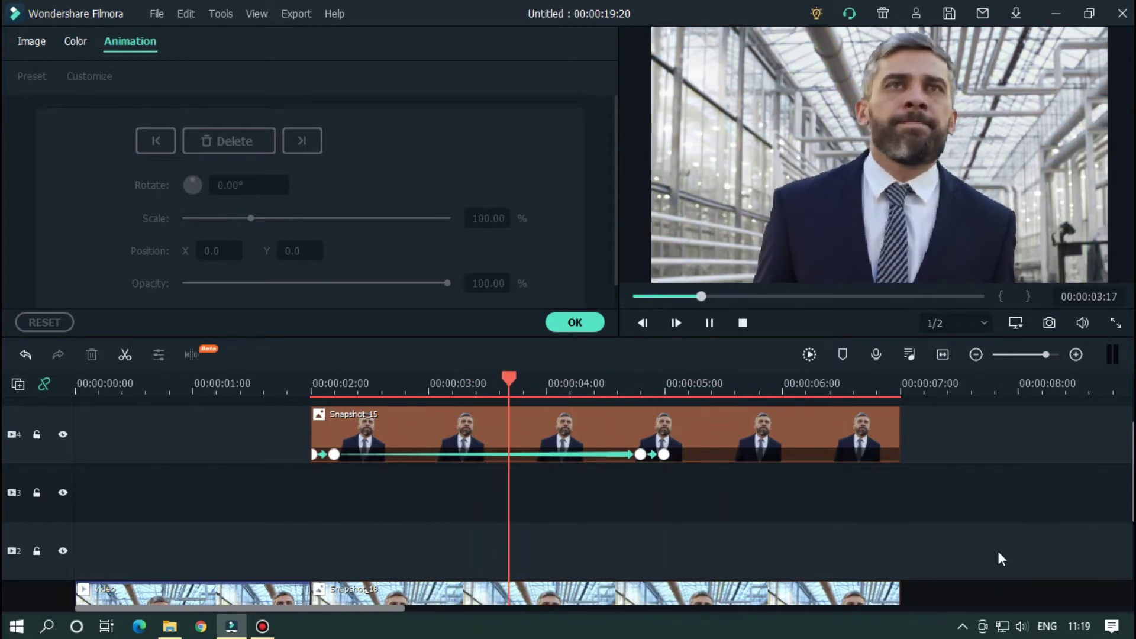
key("space")
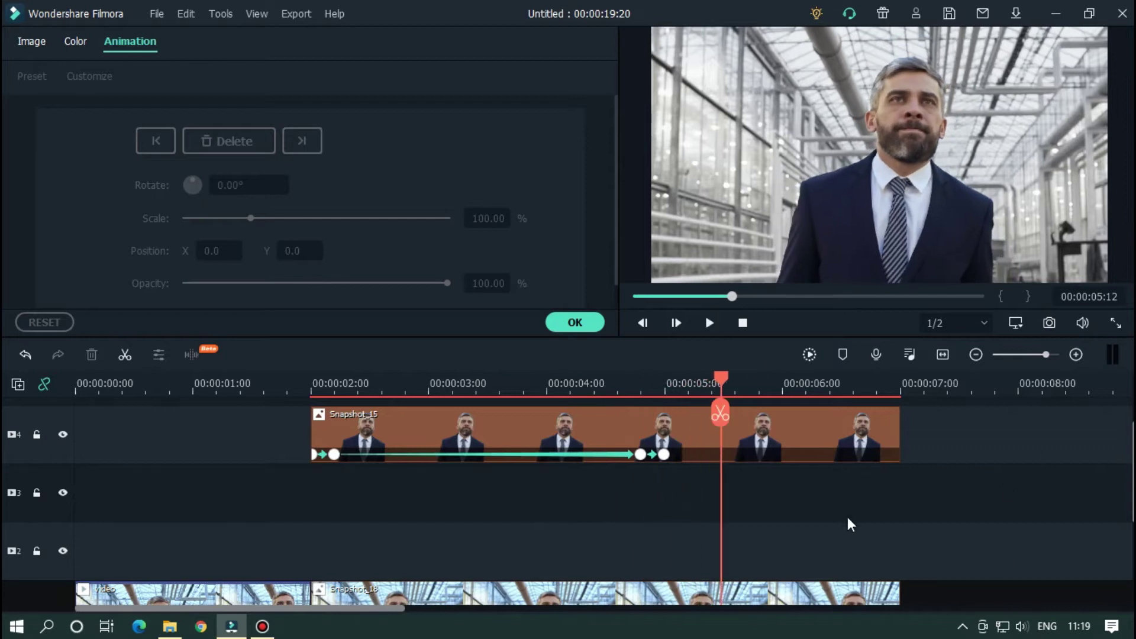
Confirm the Snapshot_15 animation settings and place the kindpng_466715 brush-stroke image on track 2, starting at 00:00:02:00.
left_click(557, 323)
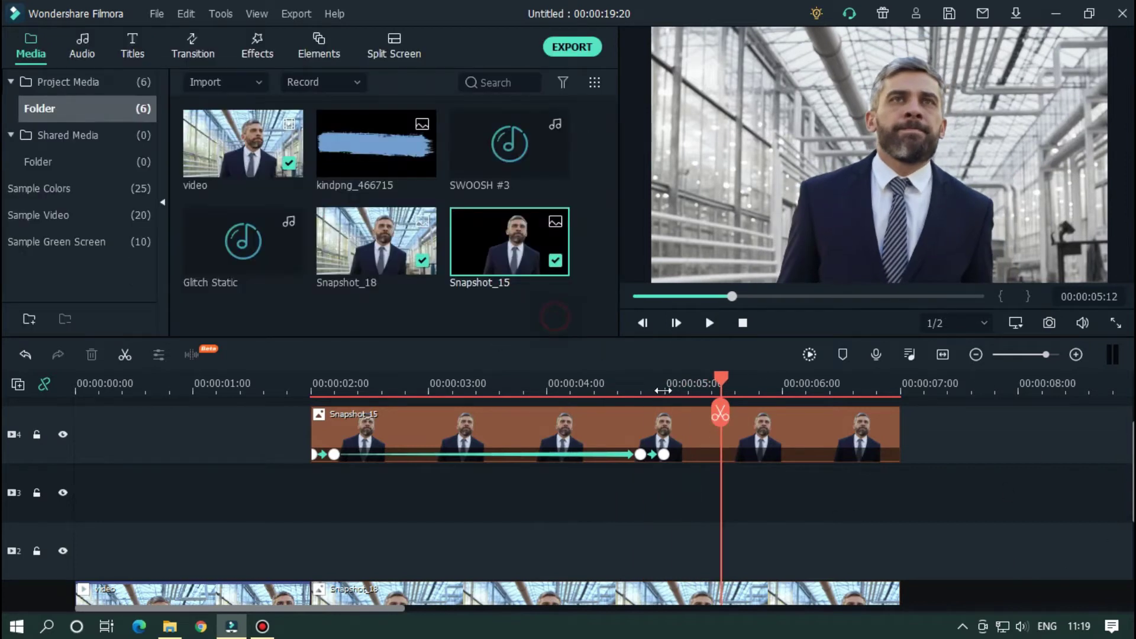
double_click(372, 146)
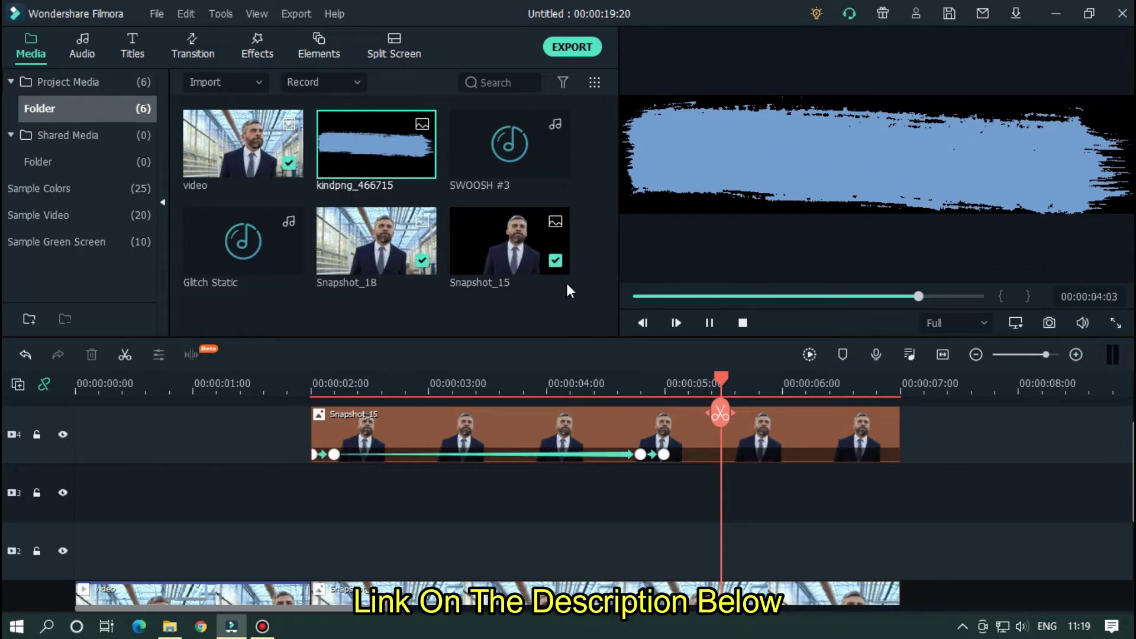
left_click_drag(367, 143, 376, 149)
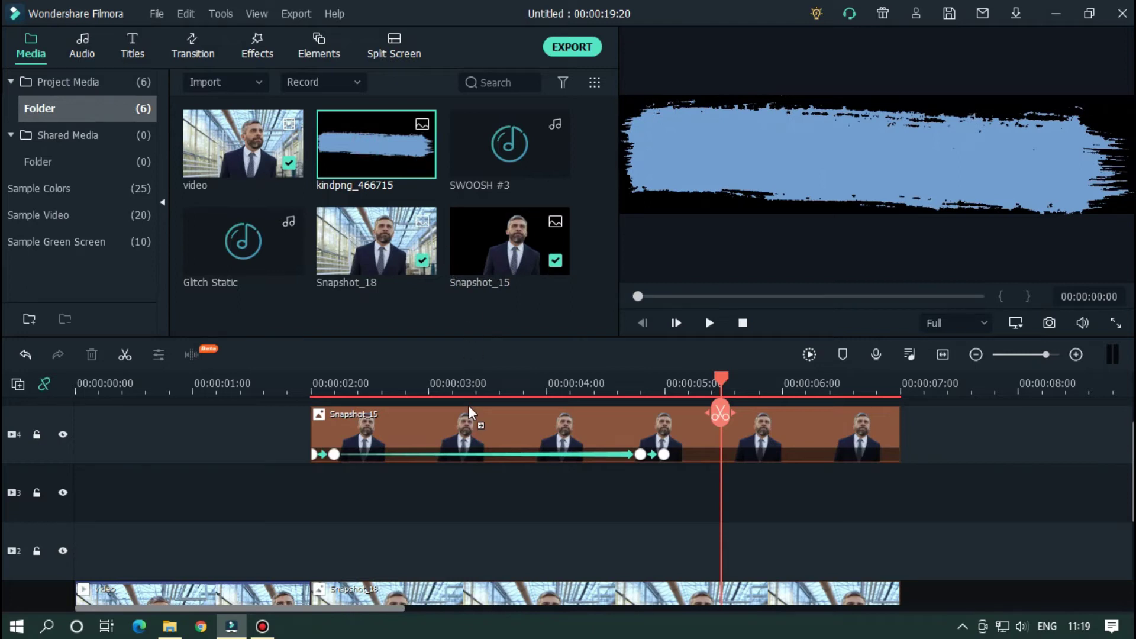
left_click_drag(470, 413, 331, 545)
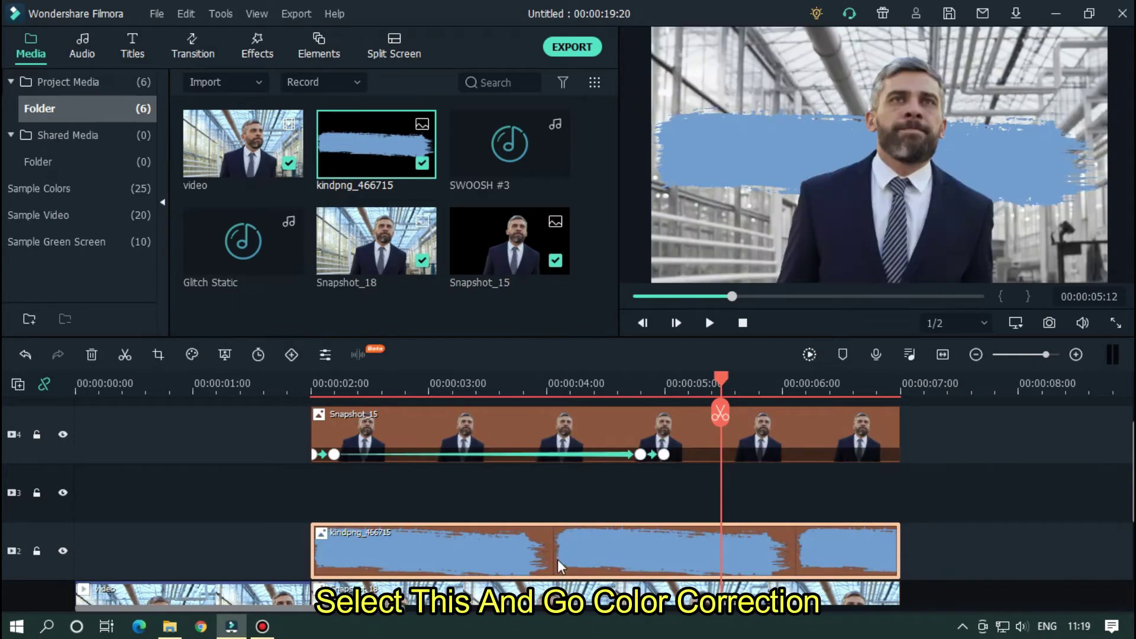
Apply the Cool Max preset to the kindpng_466715 clip with advanced Color Correction.
left_click(192, 354)
left_click(218, 384)
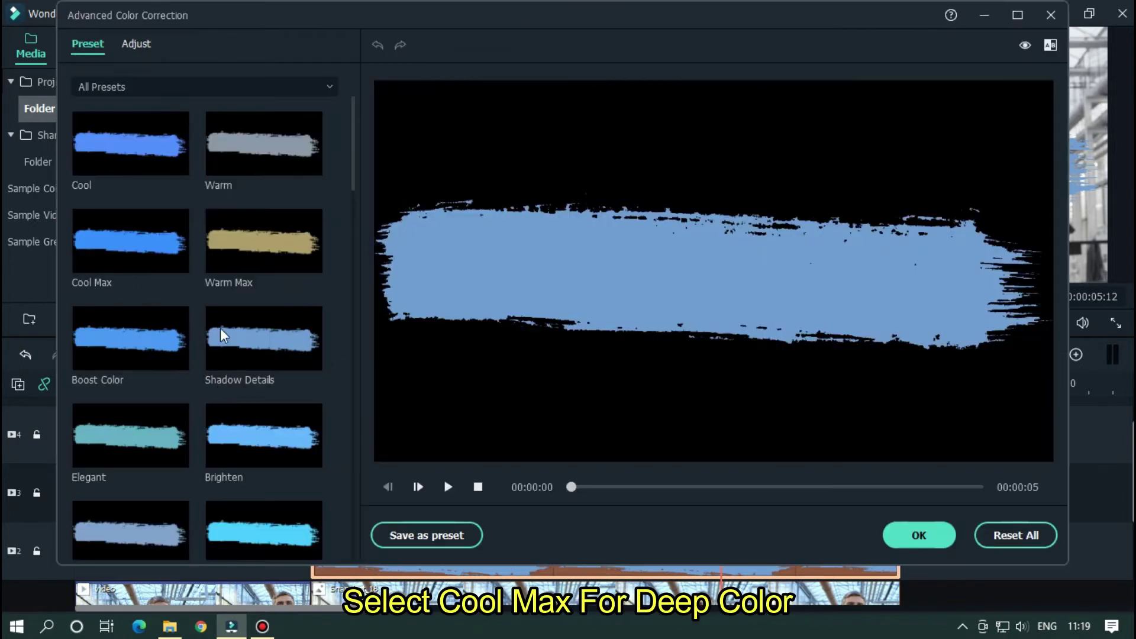
left_click(132, 245)
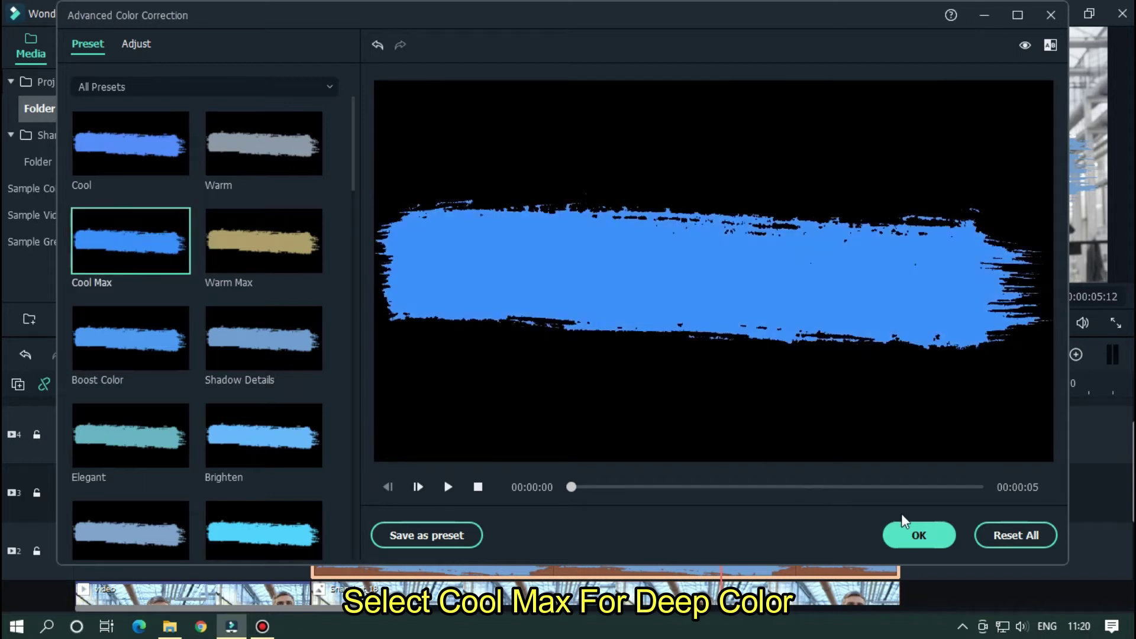
left_click(906, 532)
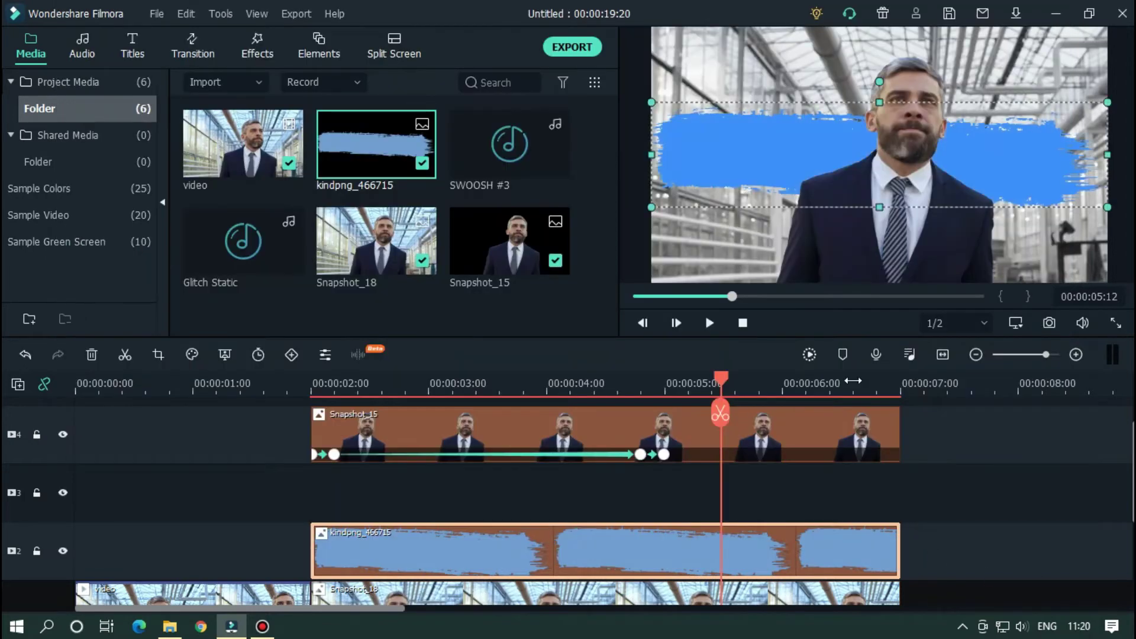
Add a starting animation keyframe to the kindpng_466715 brush-stroke clip at 00:00:02:00.
left_click(316, 377)
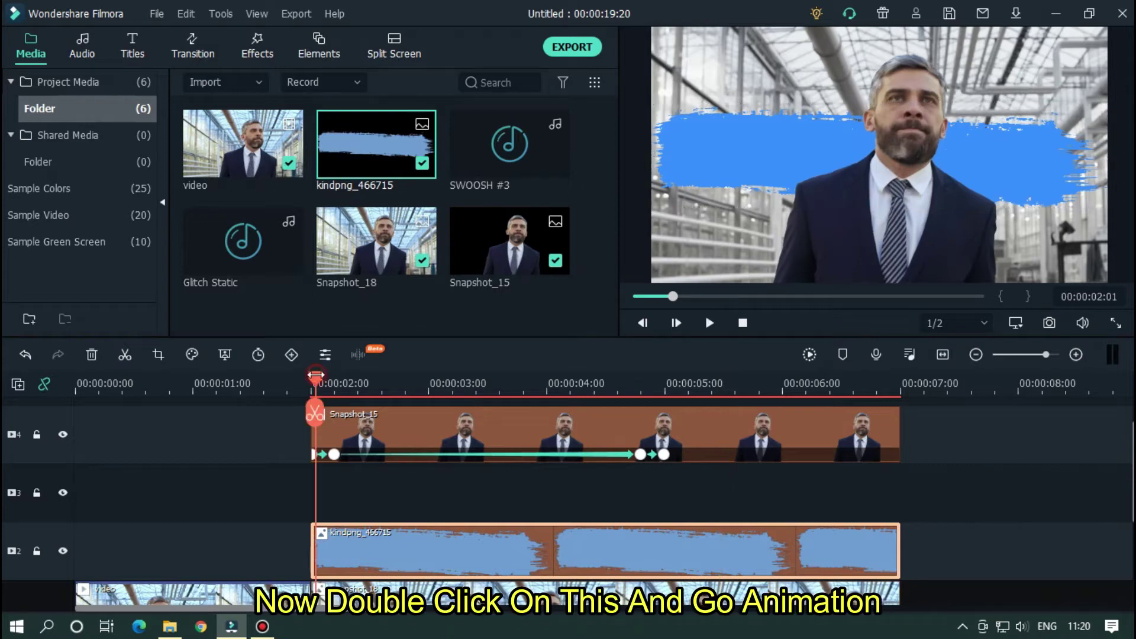
left_click_drag(428, 383, 627, 382)
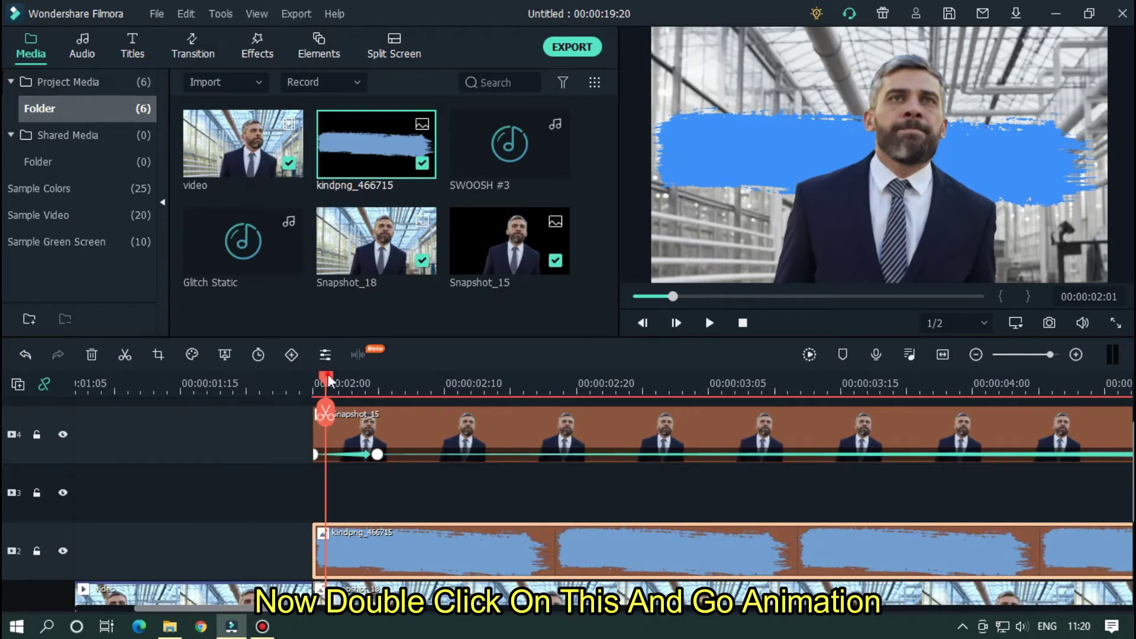
left_click_drag(328, 377, 318, 378)
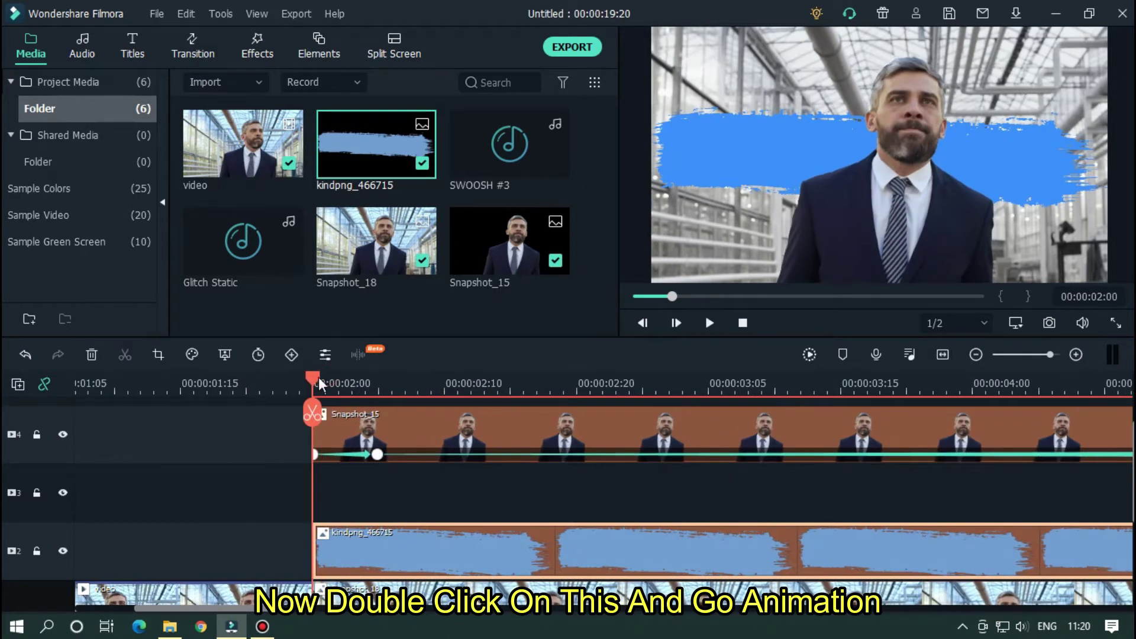
double_click(422, 542)
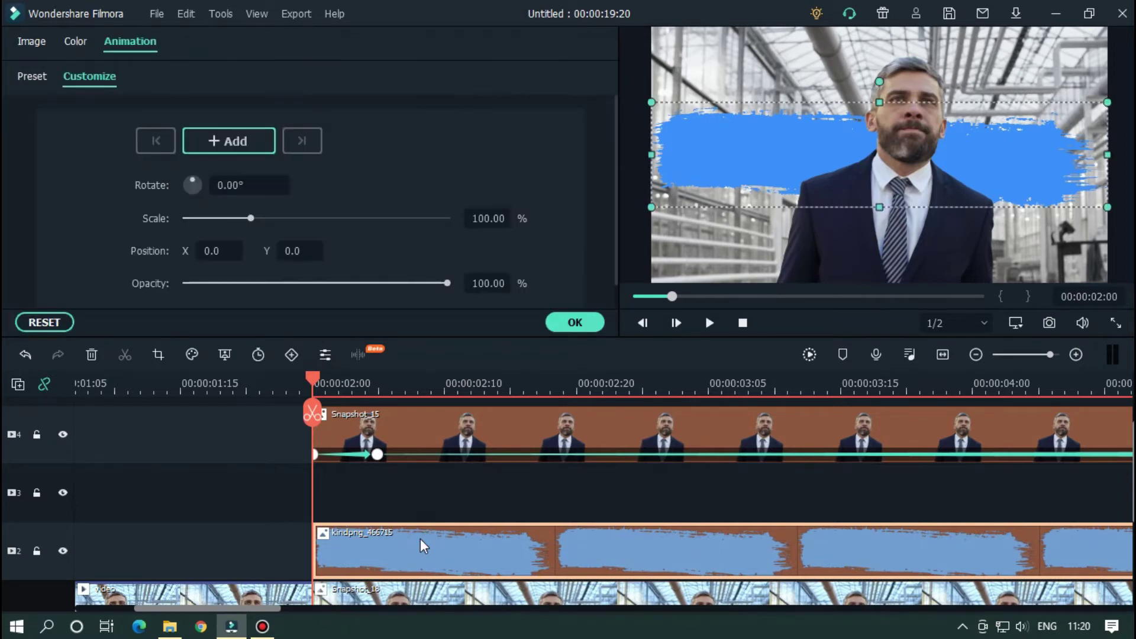
left_click(240, 141)
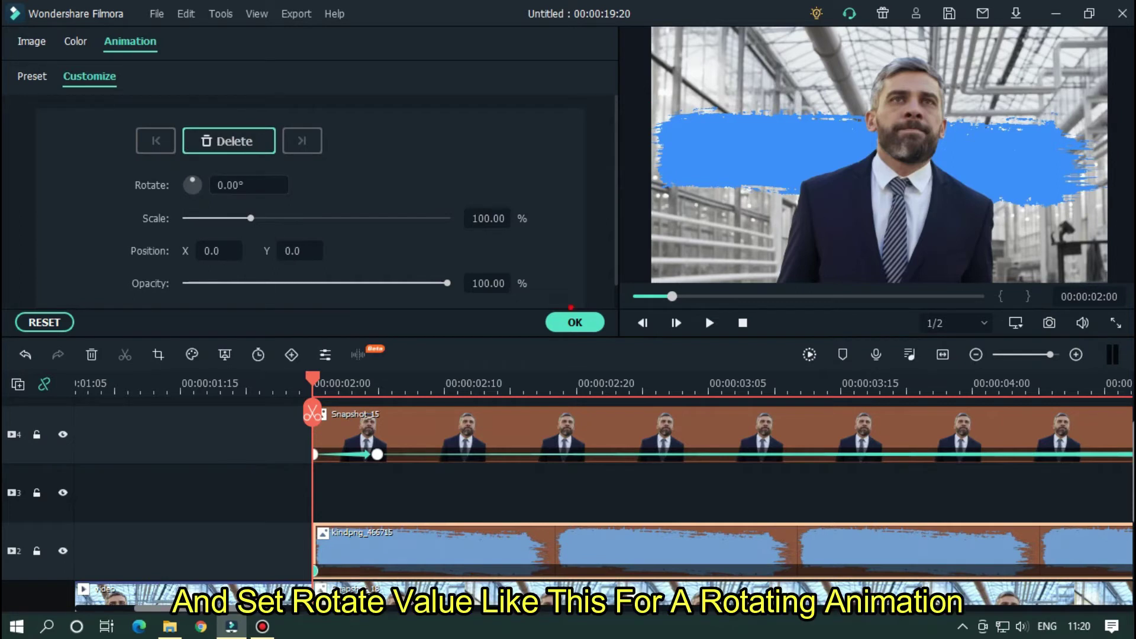
Set the brush stroke's starting keyframe to Rotate 143° with Position X -149 and Y 47.
left_click_drag(193, 180, 194, 190)
left_click_drag(336, 185, 325, 185)
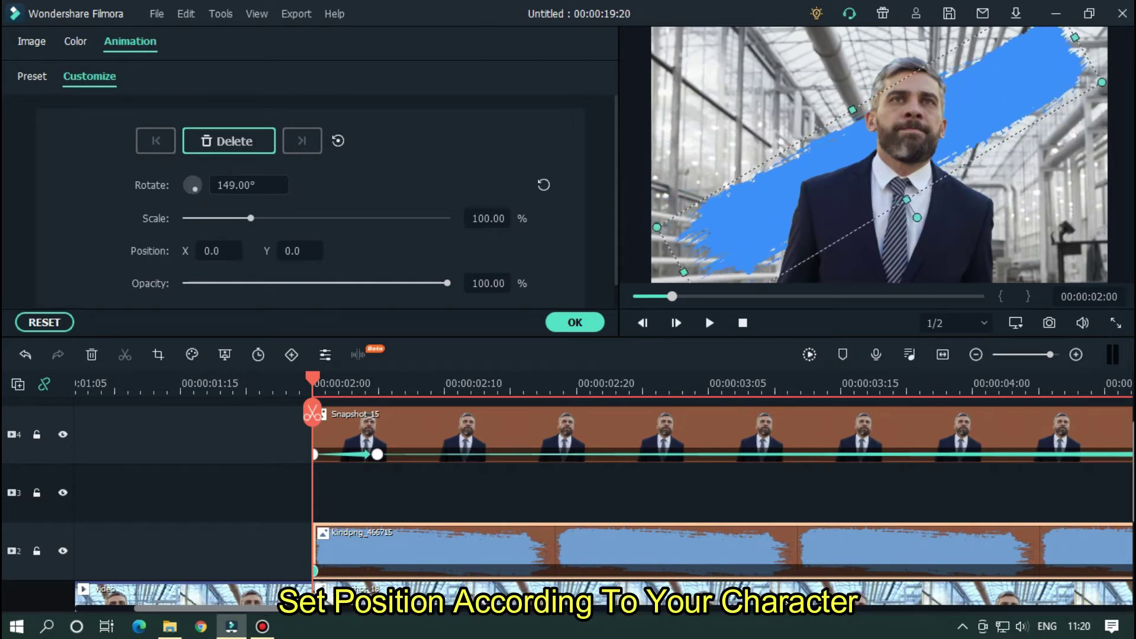
left_click_drag(299, 251, 289, 251)
mouse_move(218, 251)
left_mouse_down()
mouse_move(81, 251)
mouse_move(135, 251)
left_mouse_up()
left_click_drag(249, 185, 245, 186)
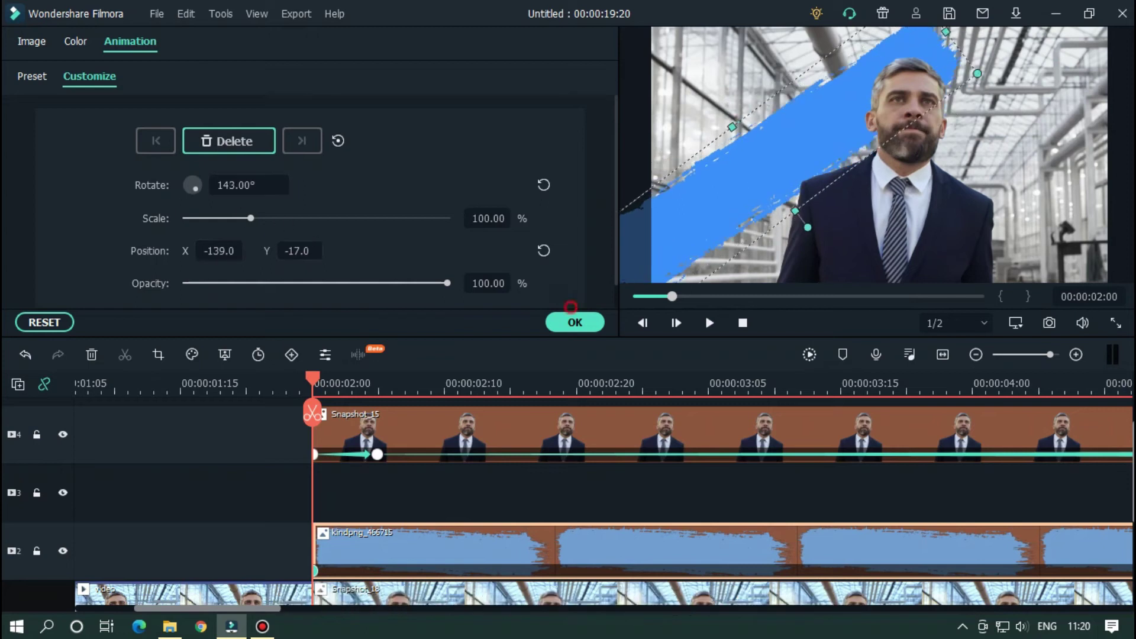
left_click_drag(299, 251, 337, 251)
left_click_drag(221, 254, 215, 254)
Set the Scale of the brush stroke's starting keyframe to 180%.
left_click(495, 217)
key("Return")
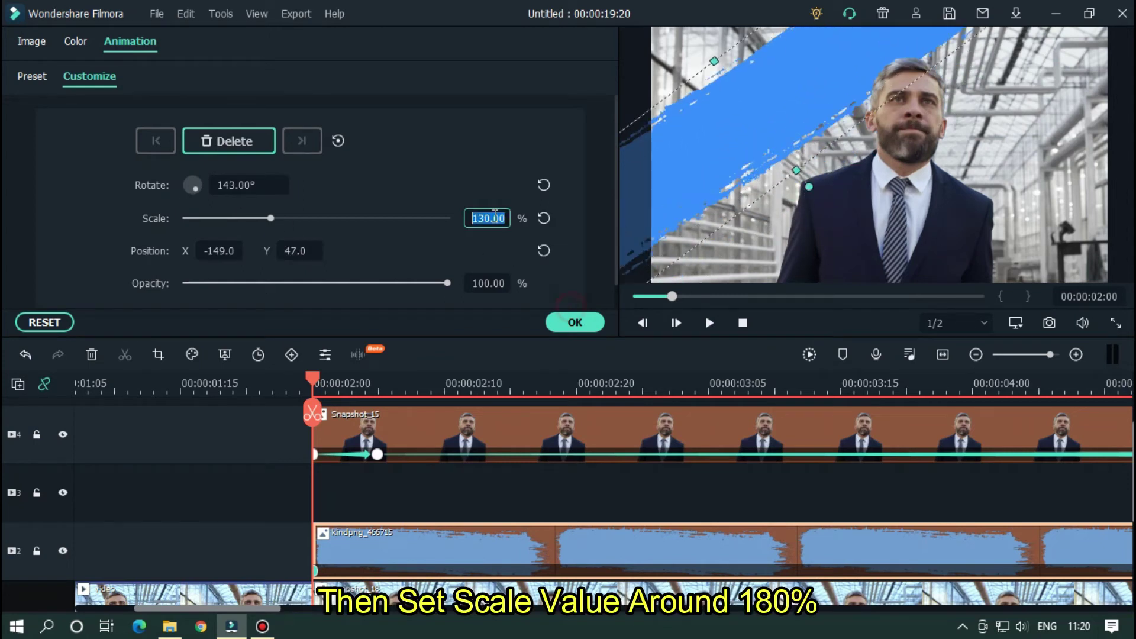
type("150")
key("Return")
type("180")
key("Return")
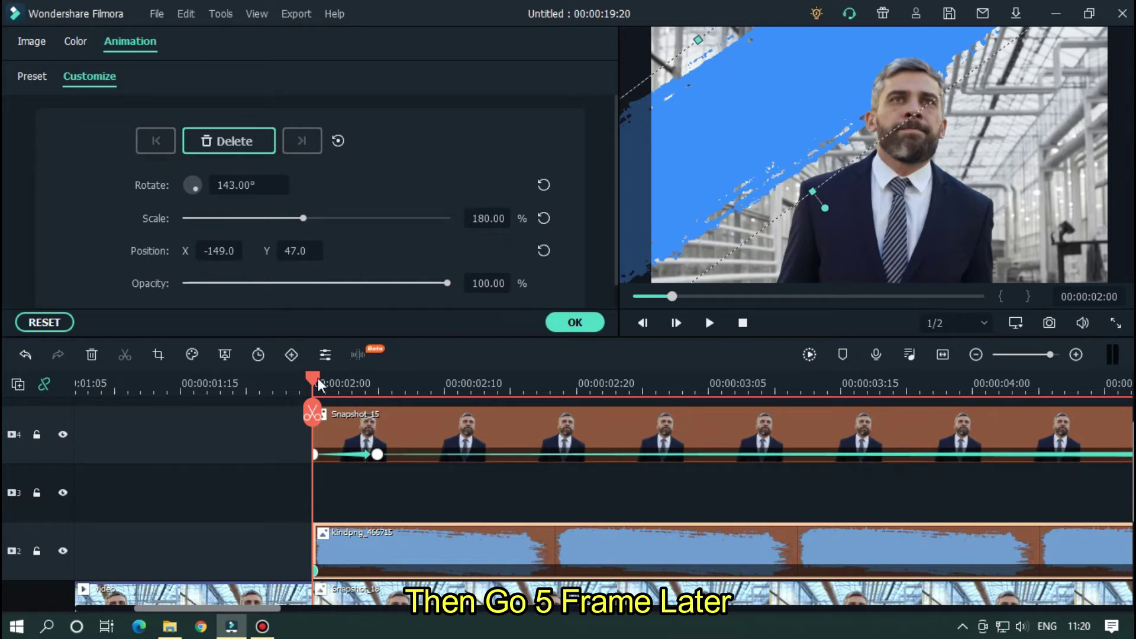
Rotate the brush stroke to -39° at 00:00:02:05 and play back the resulting rotation from just before 00:00:02:00.
left_click_drag(320, 385, 383, 385)
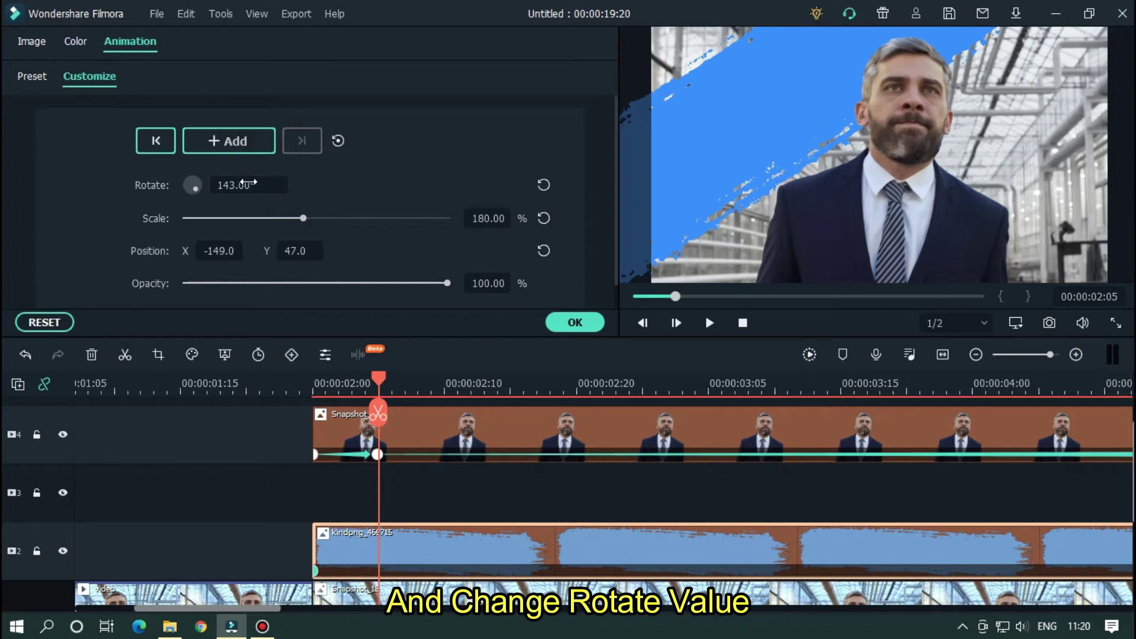
left_click_drag(195, 189, 188, 181)
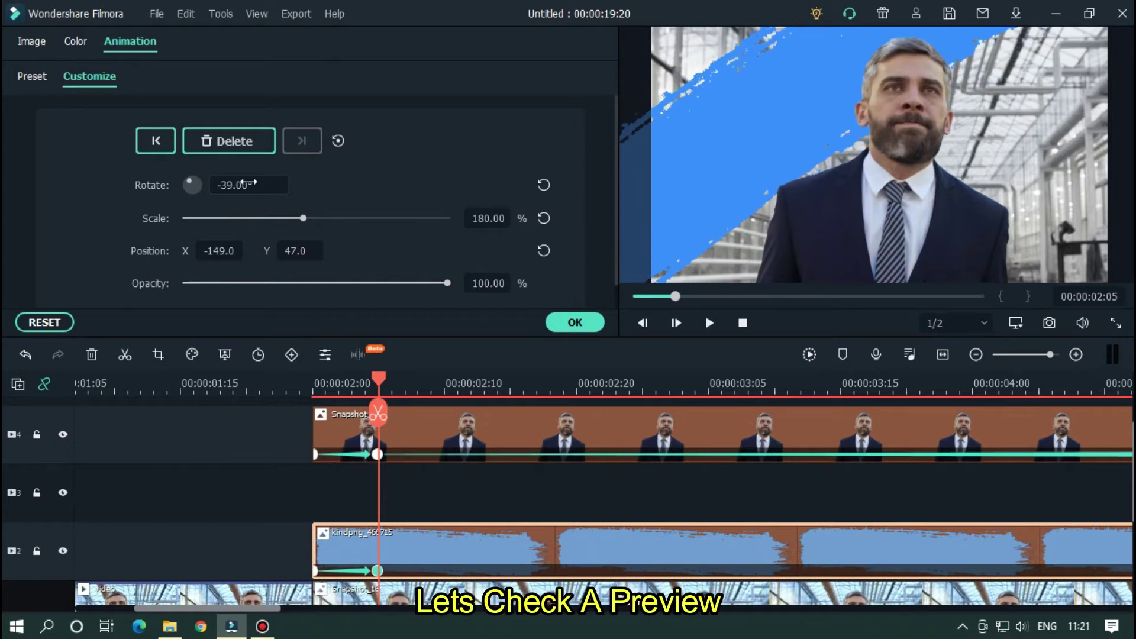
left_click(237, 380)
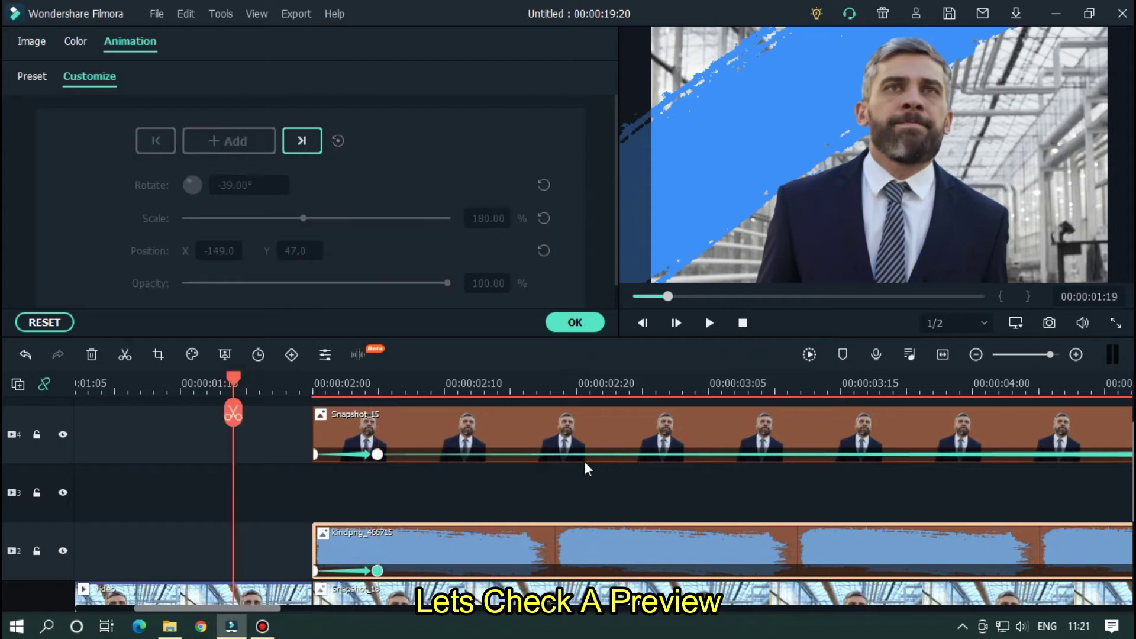
key("space")
left_click(258, 383)
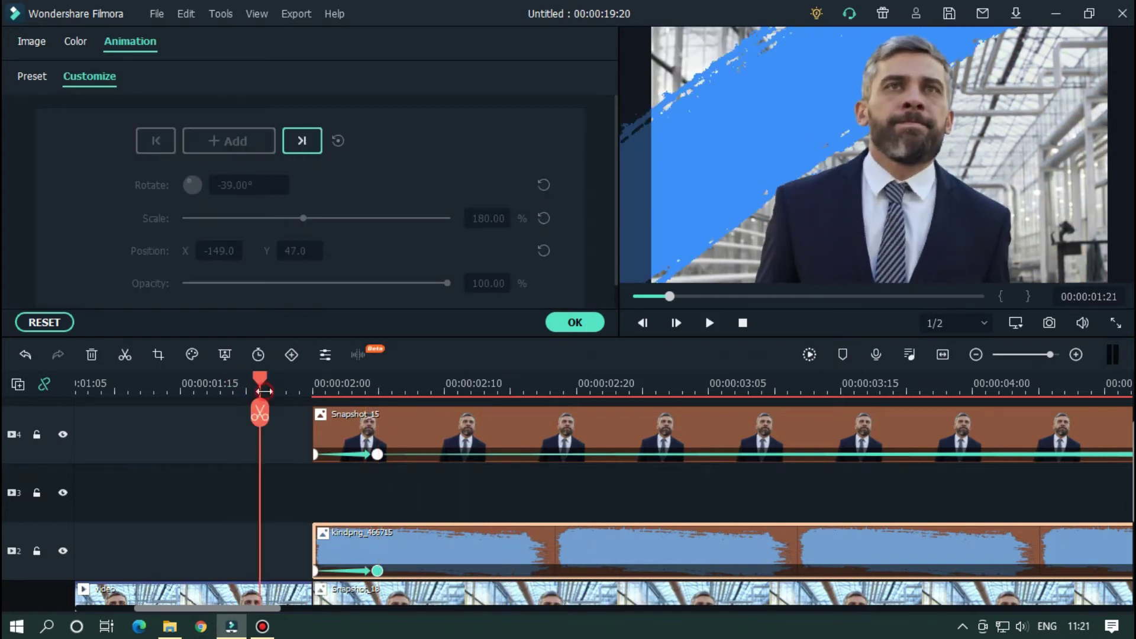
key("space")
key("space")
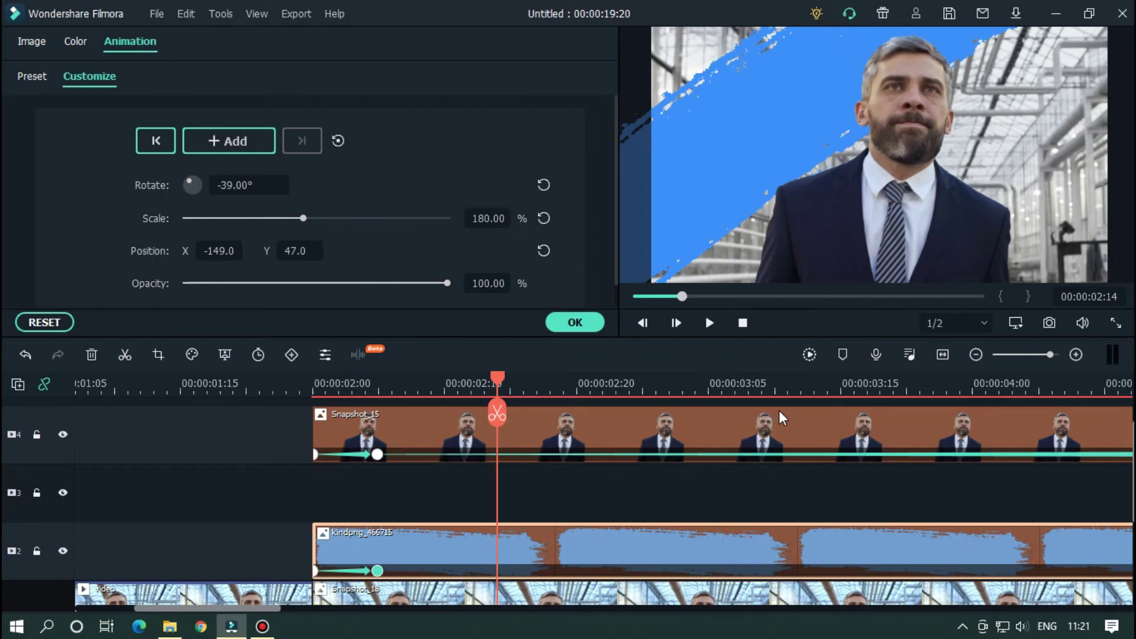
Add a brush-stroke keyframe at 00:00:04:20, aligned with the third Snapshot_15 keyframe, with Scale set to 170%.
left_click_drag(780, 391, 593, 384)
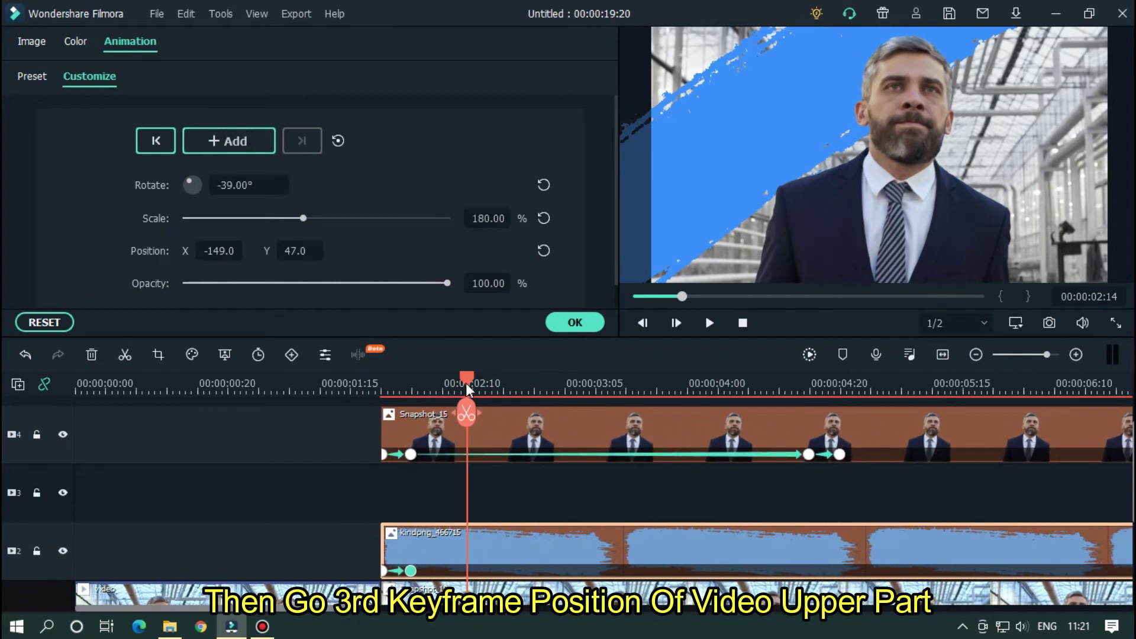
left_click_drag(471, 386, 812, 364)
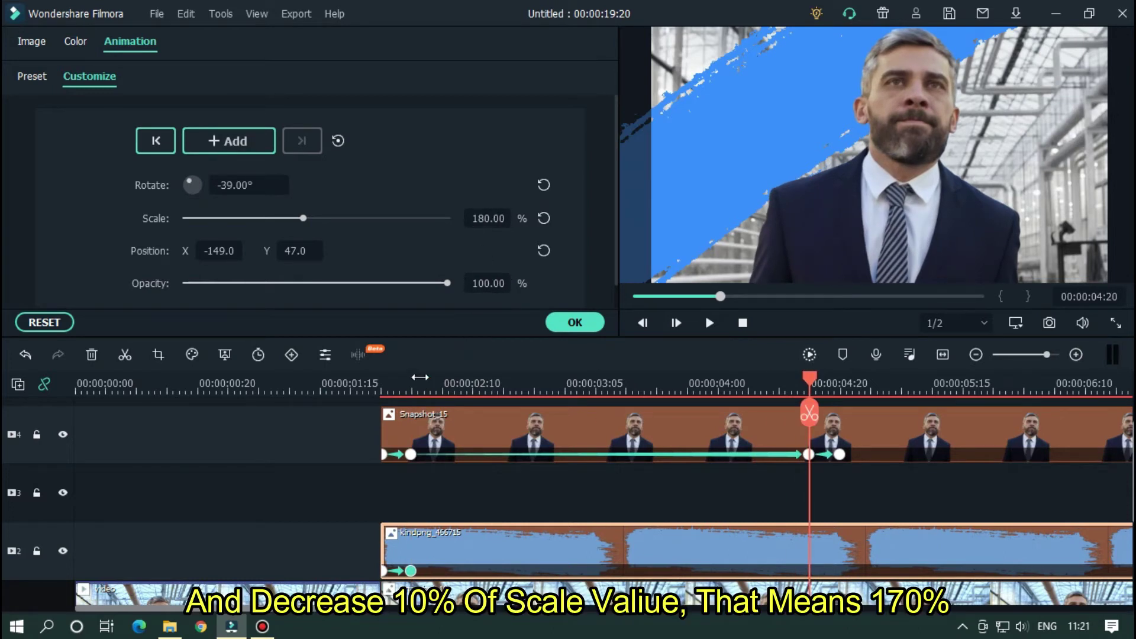
double_click(477, 219)
key("Return")
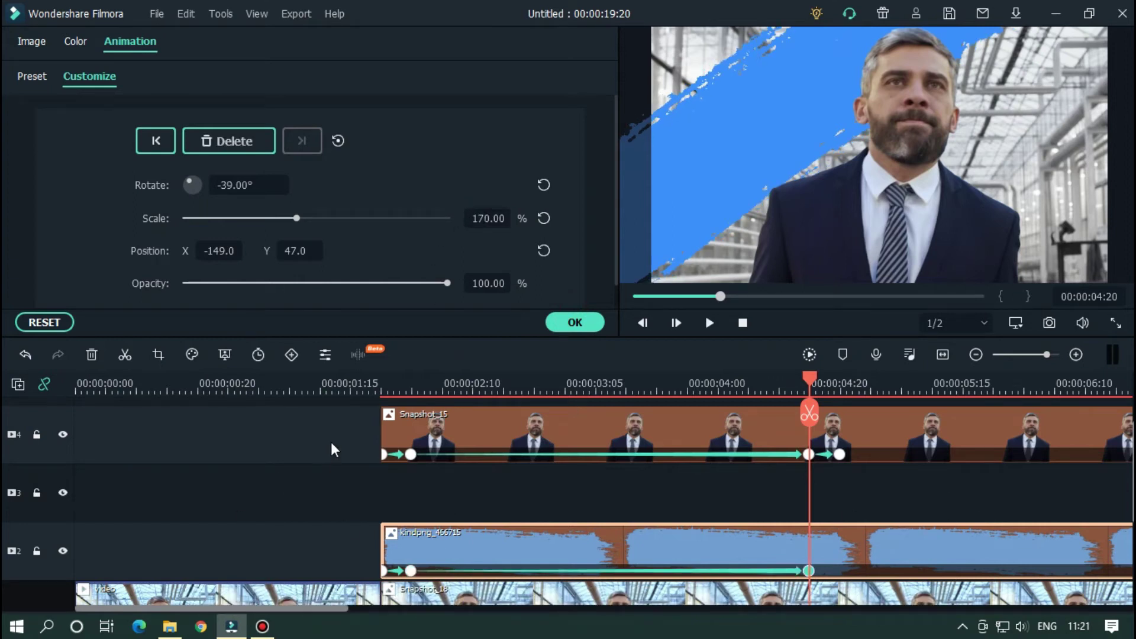
Play back the brush-stroke animation from just before 00:00:02:00 through its slow scale change.
left_click(334, 388)
key("space")
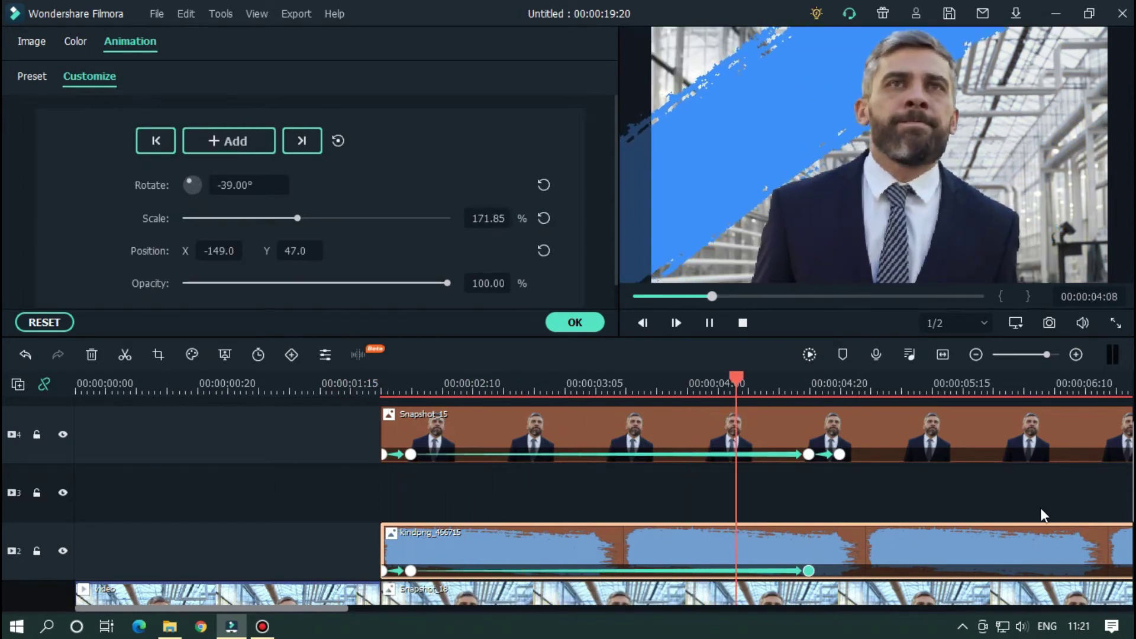
key("space")
Add an ending brush-stroke keyframe at 00:00:05:00 with Rotate and Position X reset to 0 and Position Y at -389.
left_click_drag(821, 382, 850, 384)
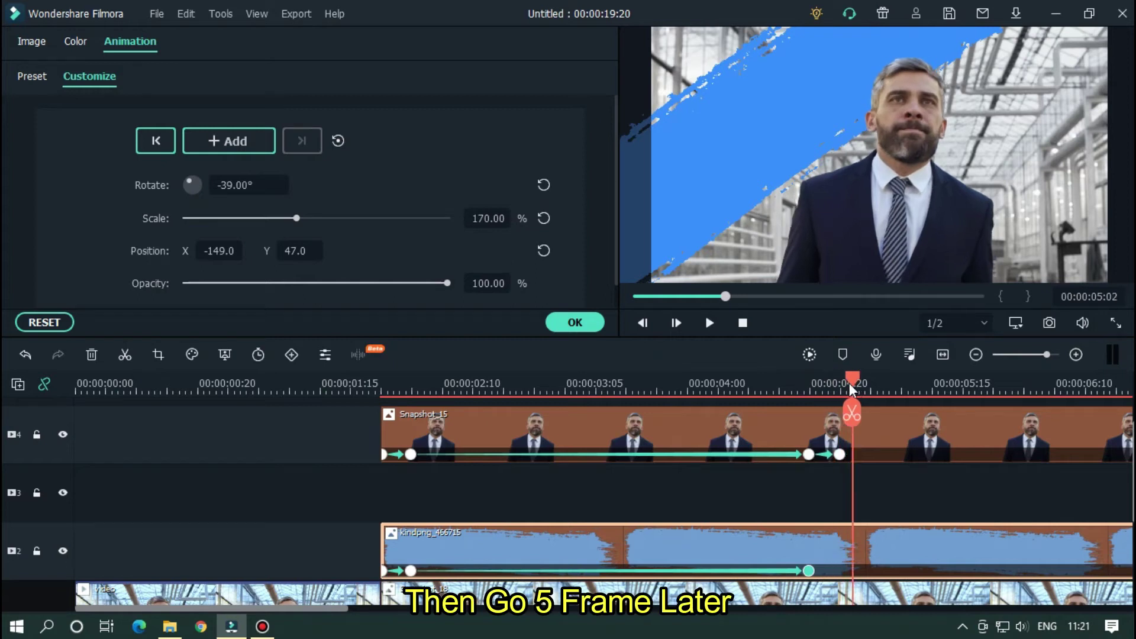
left_click(841, 383)
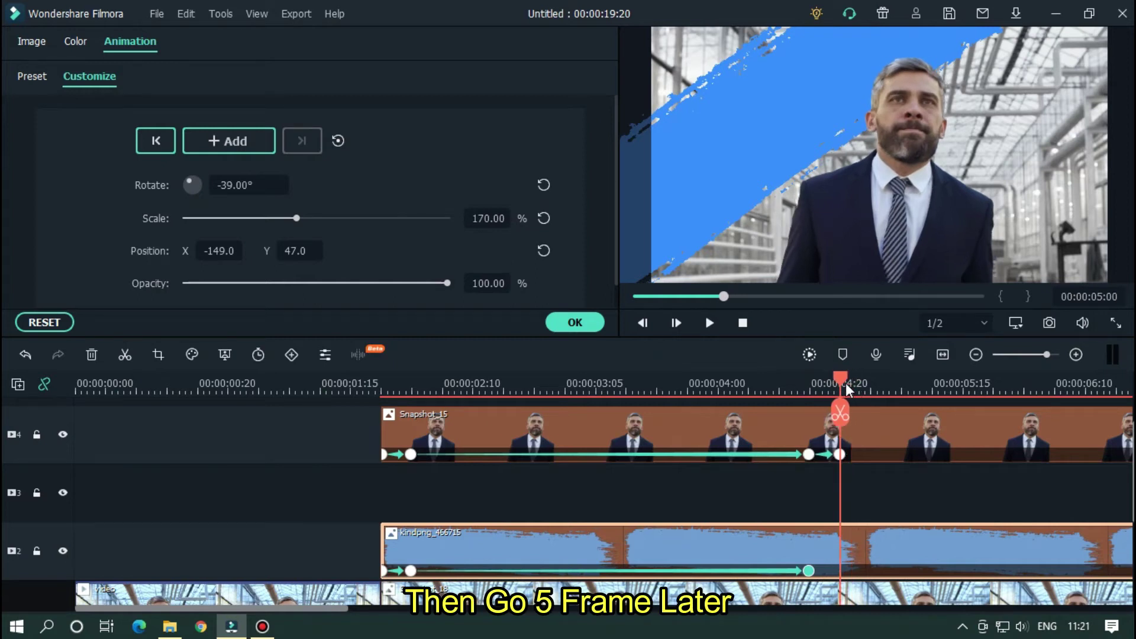
left_click(544, 251)
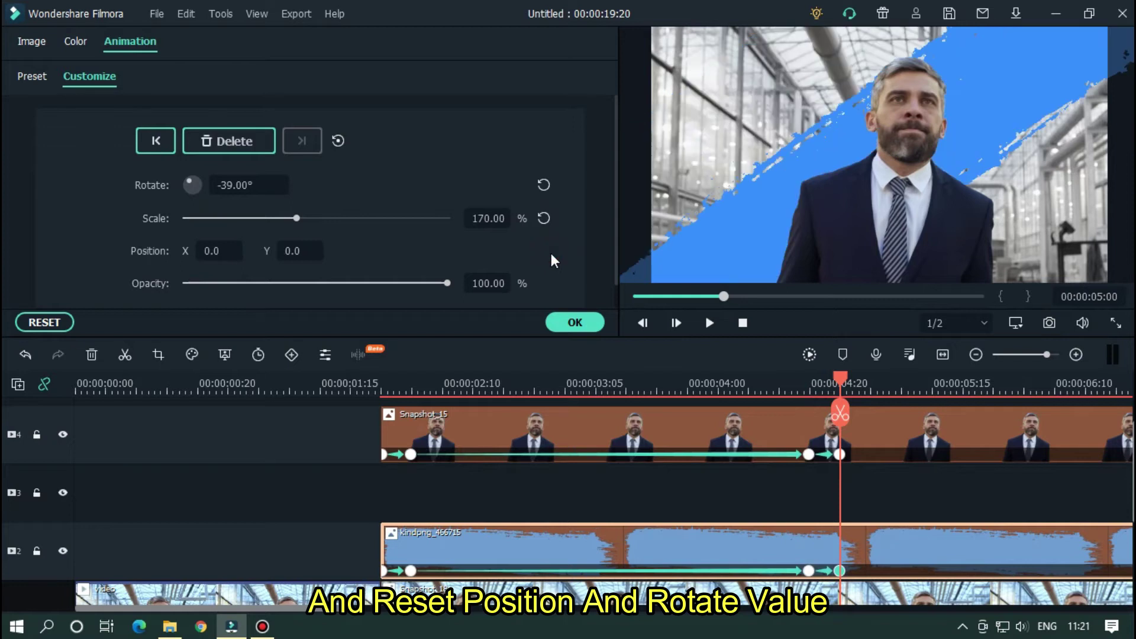
left_click(544, 185)
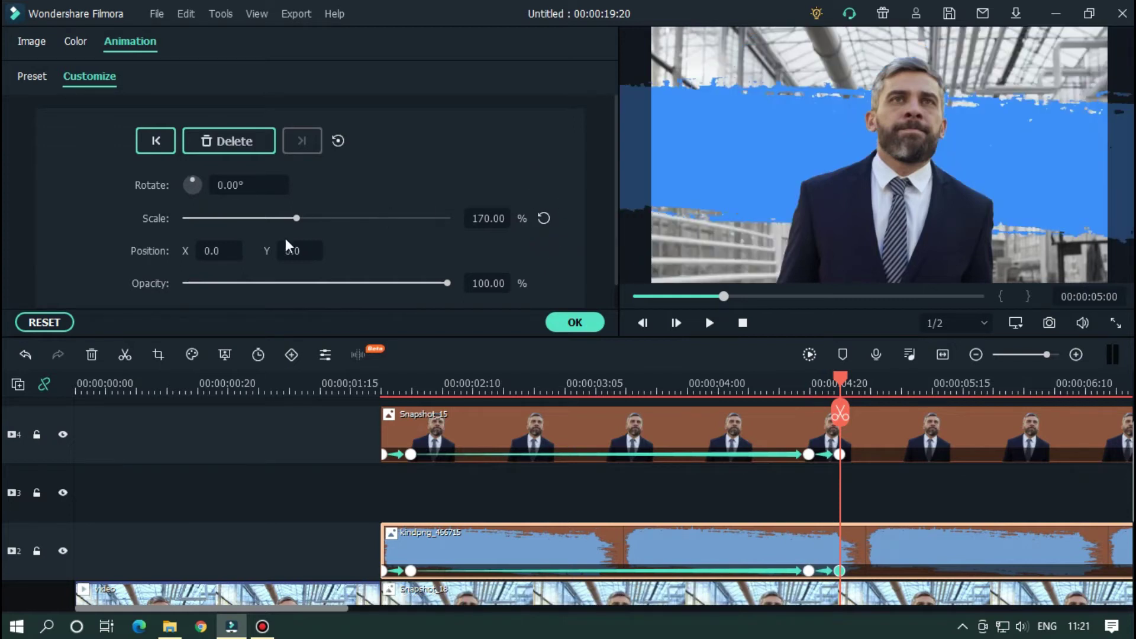
left_click_drag(299, 251, 166, 251)
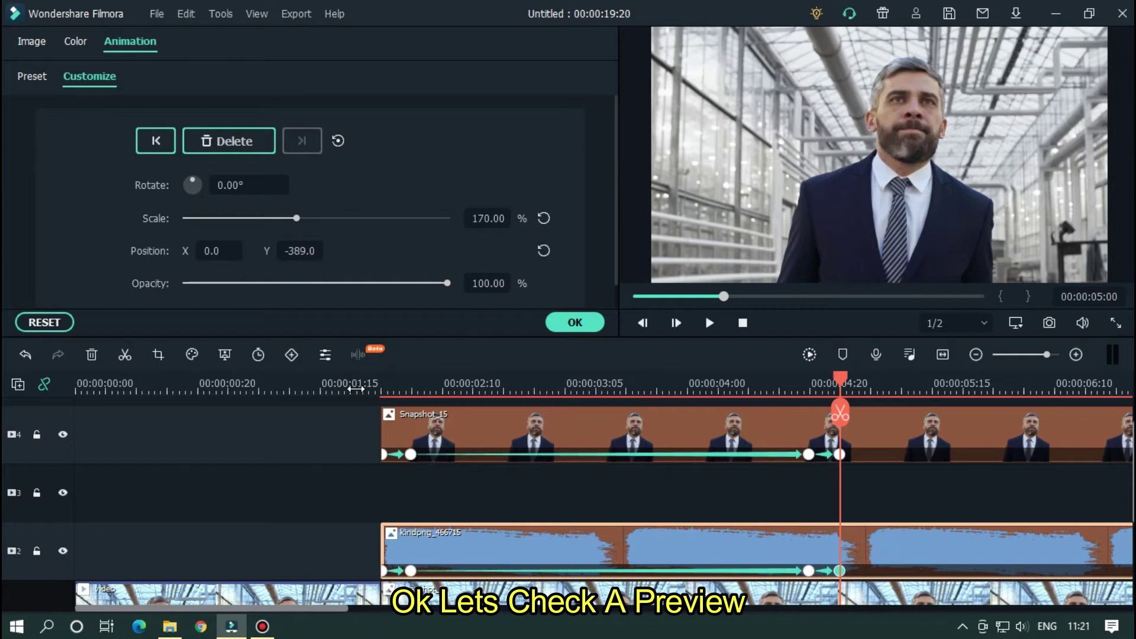
Play back the complete brush-stroke animation, including its exit at 00:00:05:00.
left_click(355, 388)
key("space")
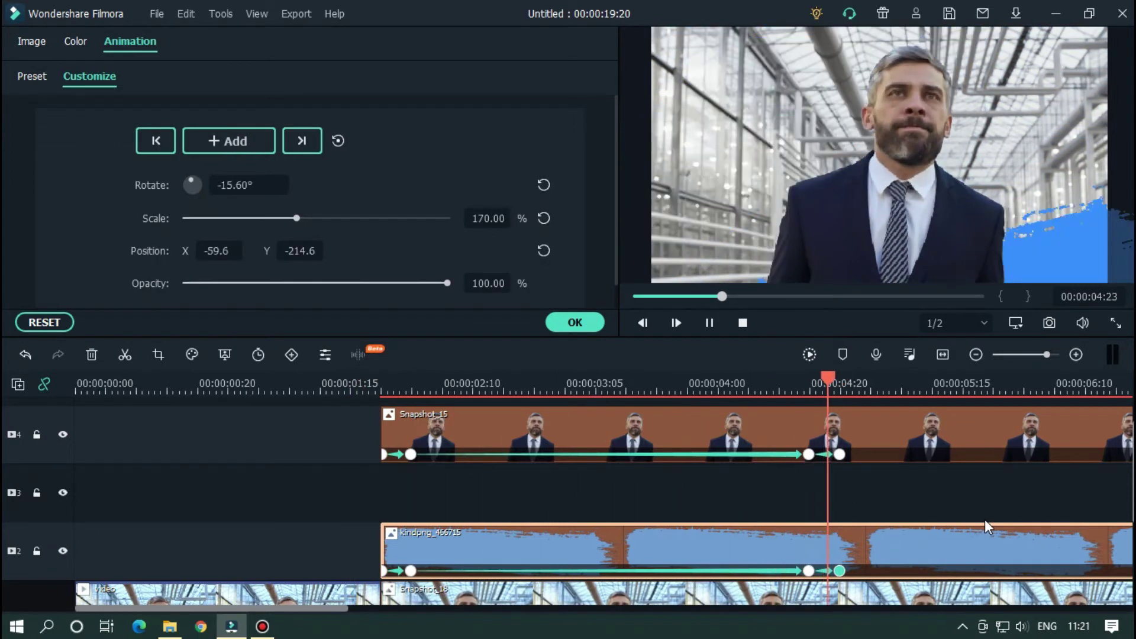
left_click(355, 388)
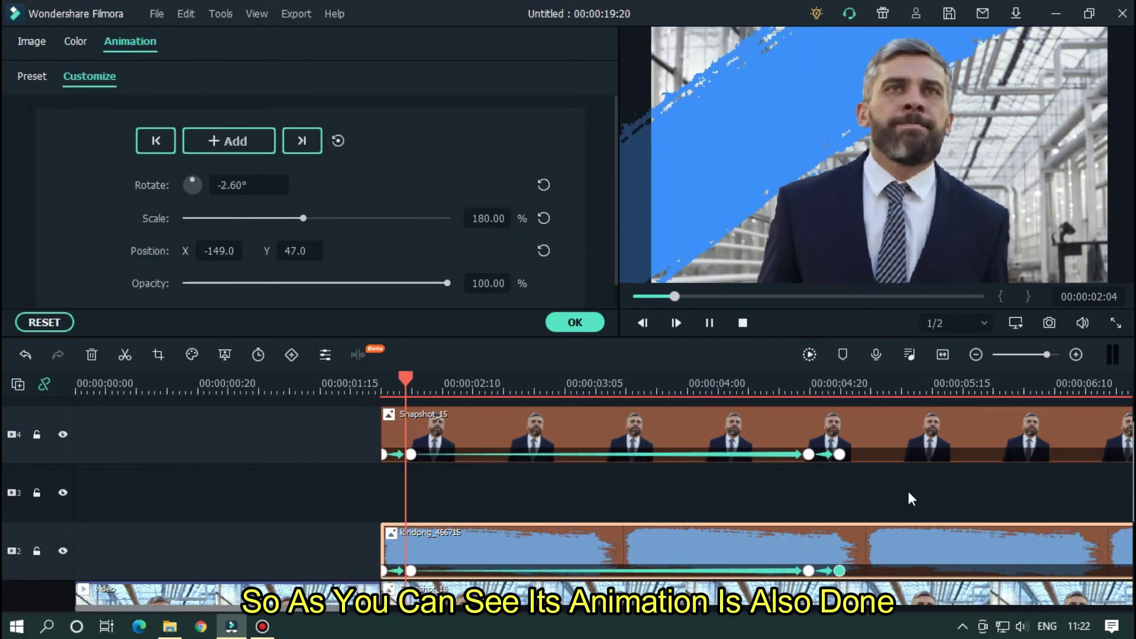
left_click_drag(894, 379, 738, 377)
key("space")
Split the Snapshot_15 and kindpng_466715 clips at 00:00:05:00 and delete the parts after it.
scroll(1013, 462, "down", 2)
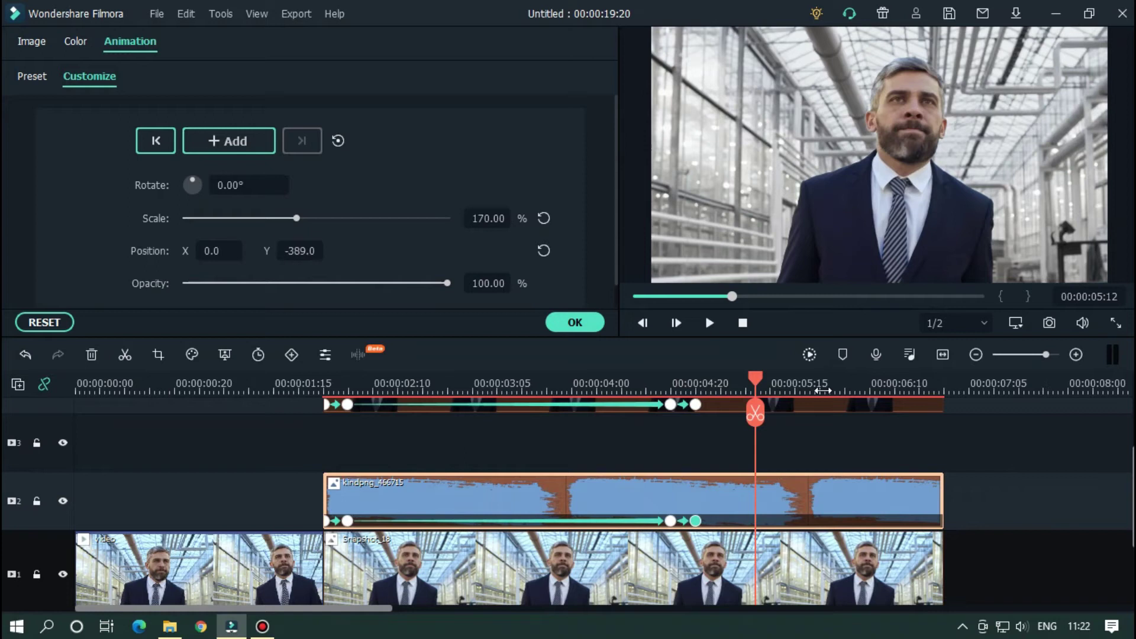
scroll(1009, 497, "up", 2)
left_click(698, 383)
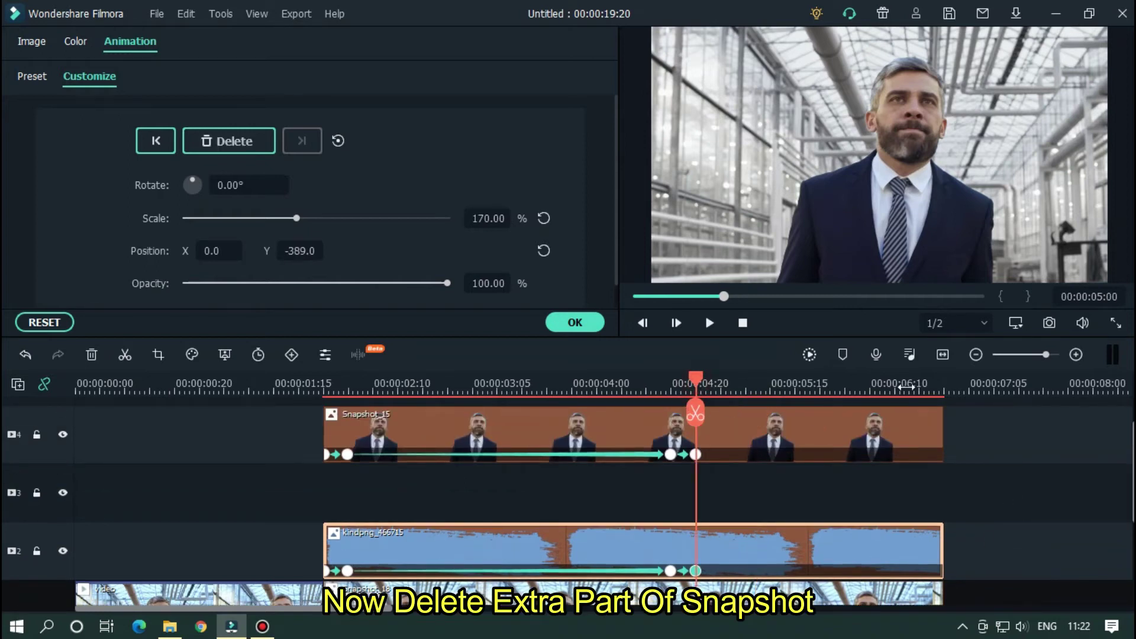
scroll(698, 384, "up", 1)
left_click(803, 453)
left_click(768, 548, "ctrl")
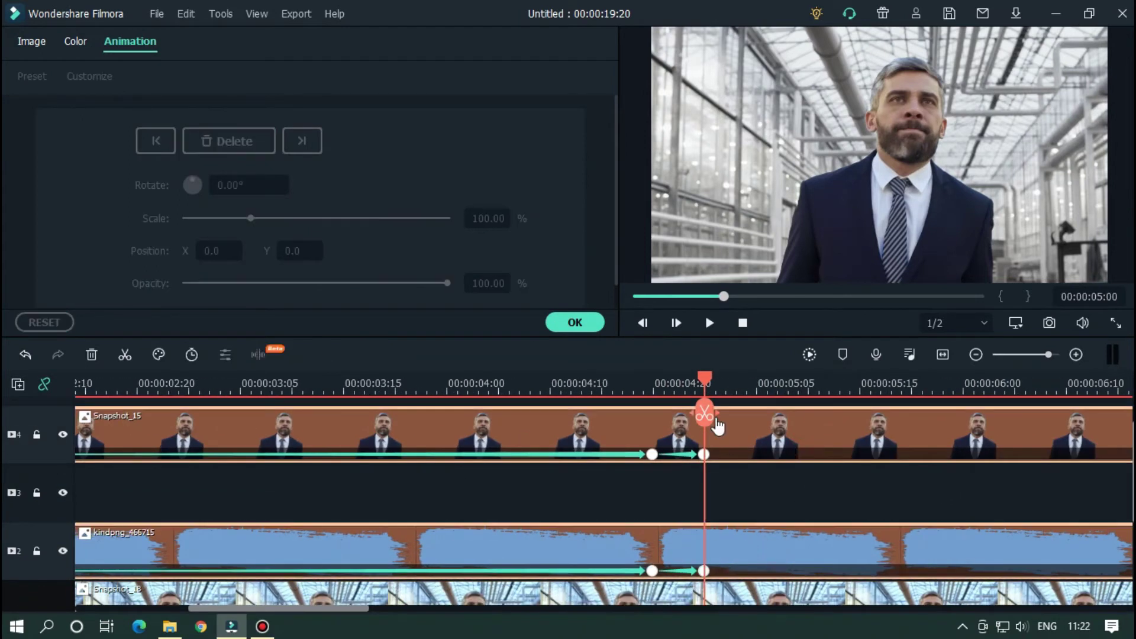
left_click(705, 413)
key("Delete")
Trim the Snapshot_18 clip to end at 00:00:05:00 and attach the remaining video clip directly after it on track 1.
left_click_drag(880, 391, 813, 439)
scroll(804, 473, "down", 2)
left_click(788, 550)
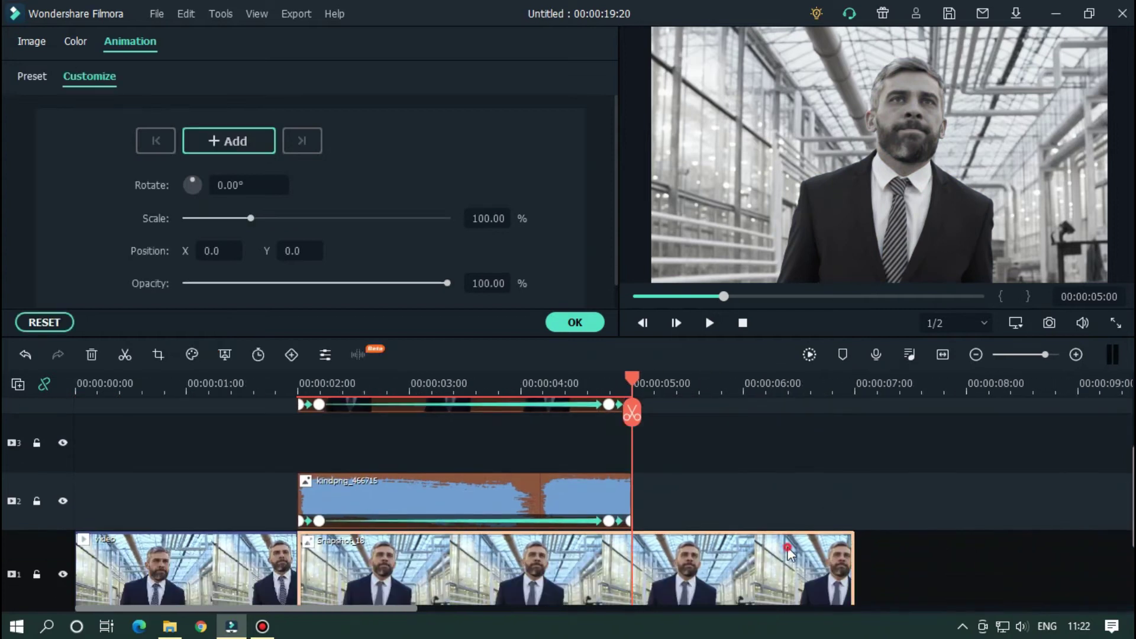
left_click_drag(855, 539, 634, 538)
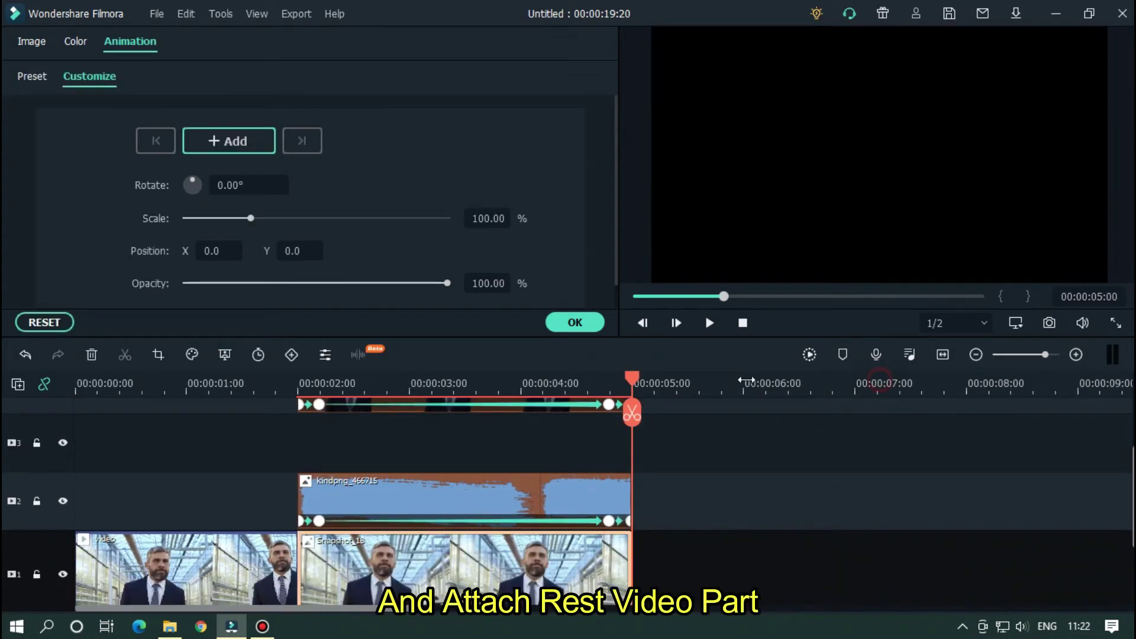
scroll(904, 569, "down", 2)
left_click_drag(903, 570, 563, 565)
Play back the assembled sequence from the beginning, and replay the freeze-frame section from just before 00:00:02:00.
left_click_drag(455, 380, 6, 391)
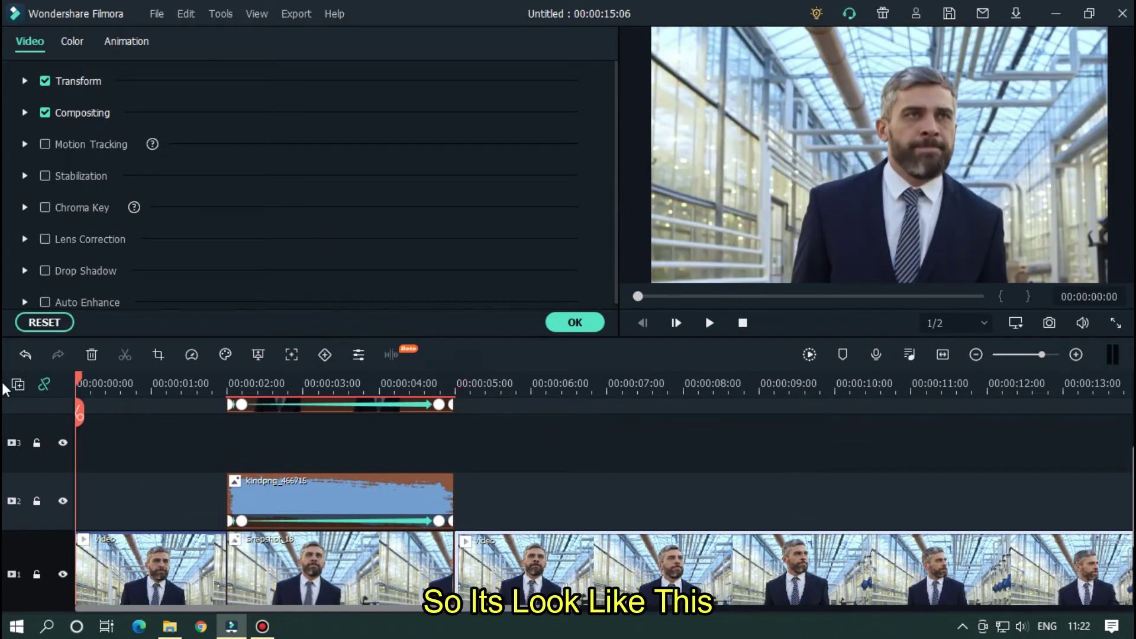
key("space")
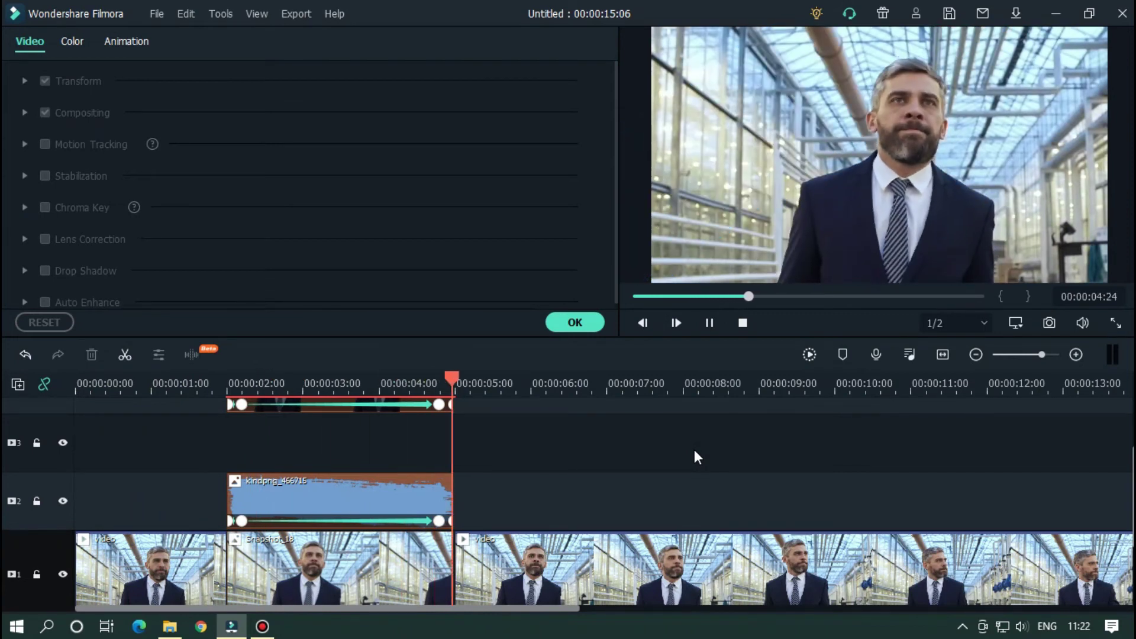
left_click(215, 382)
key("space")
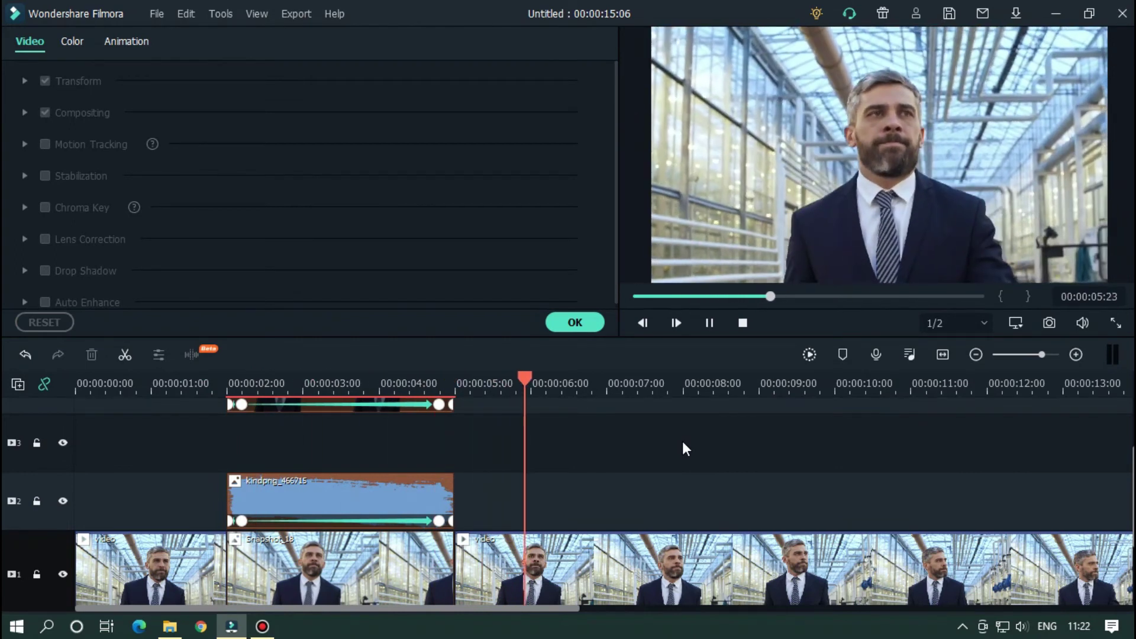
key("space")
Place the playhead at 00:00:01:20 and confirm the clip settings to return to the media library.
left_click(214, 383)
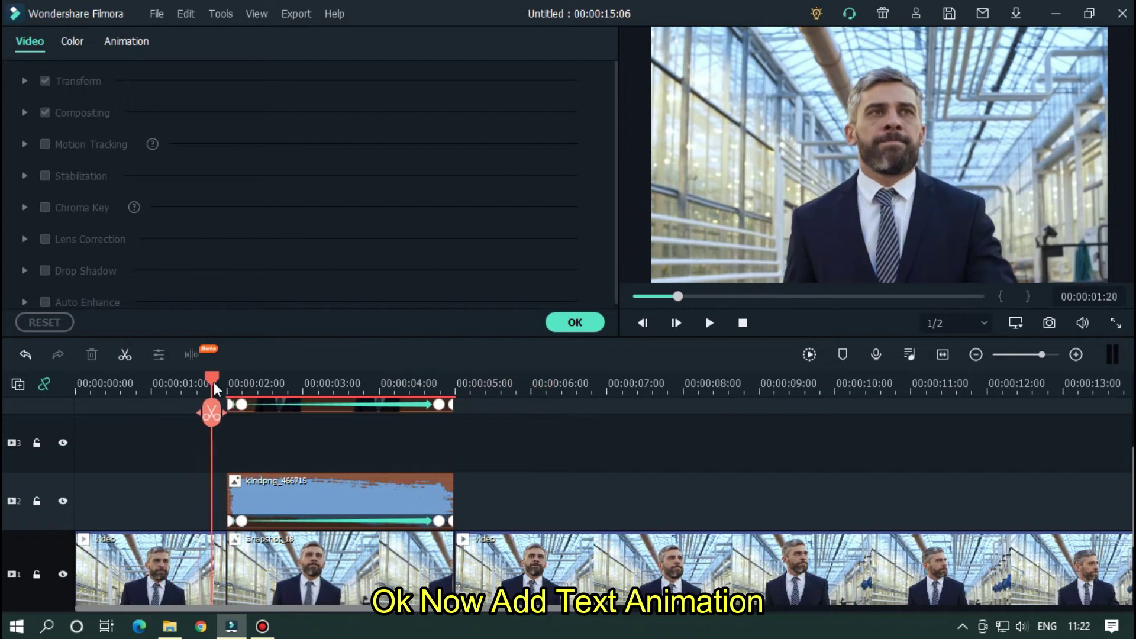
scroll(603, 422, "up", 2)
left_click(574, 322)
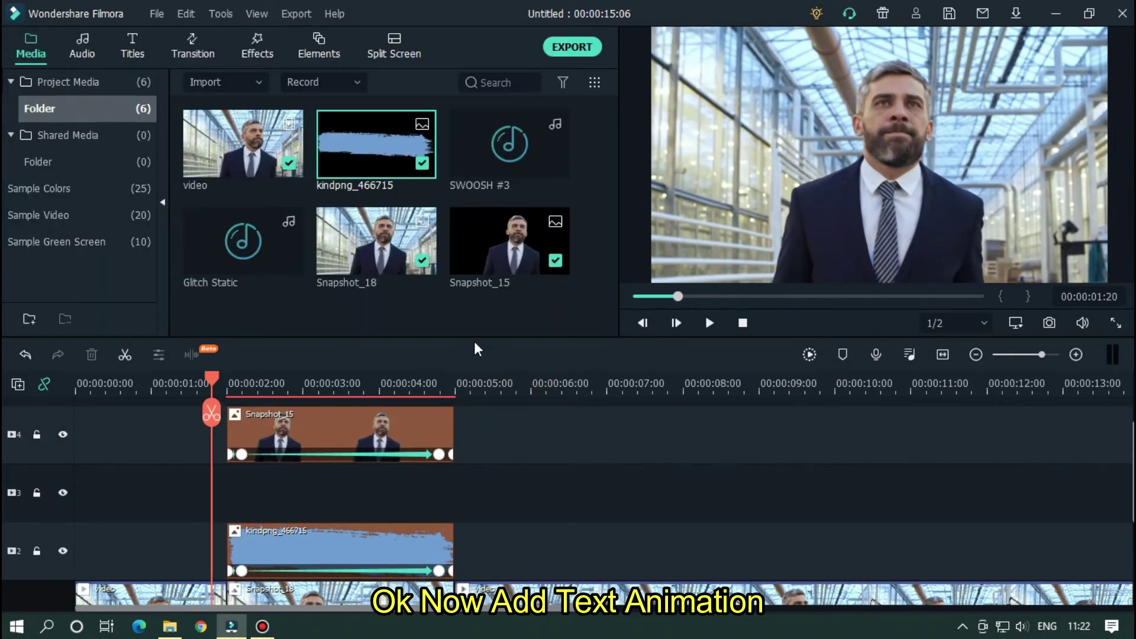
Add a Default Title on track 3 starting at 00:00:02:00 and trim its end to match the Snapshot_15 clip.
left_click(131, 50)
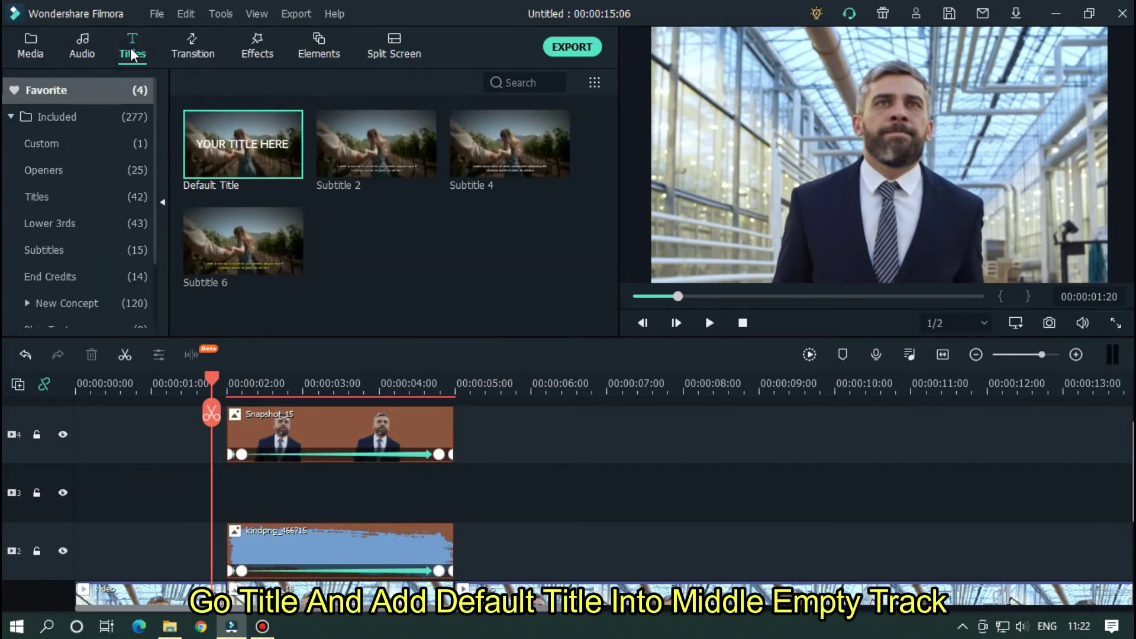
mouse_move(242, 146)
left_click_drag(242, 144, 233, 480)
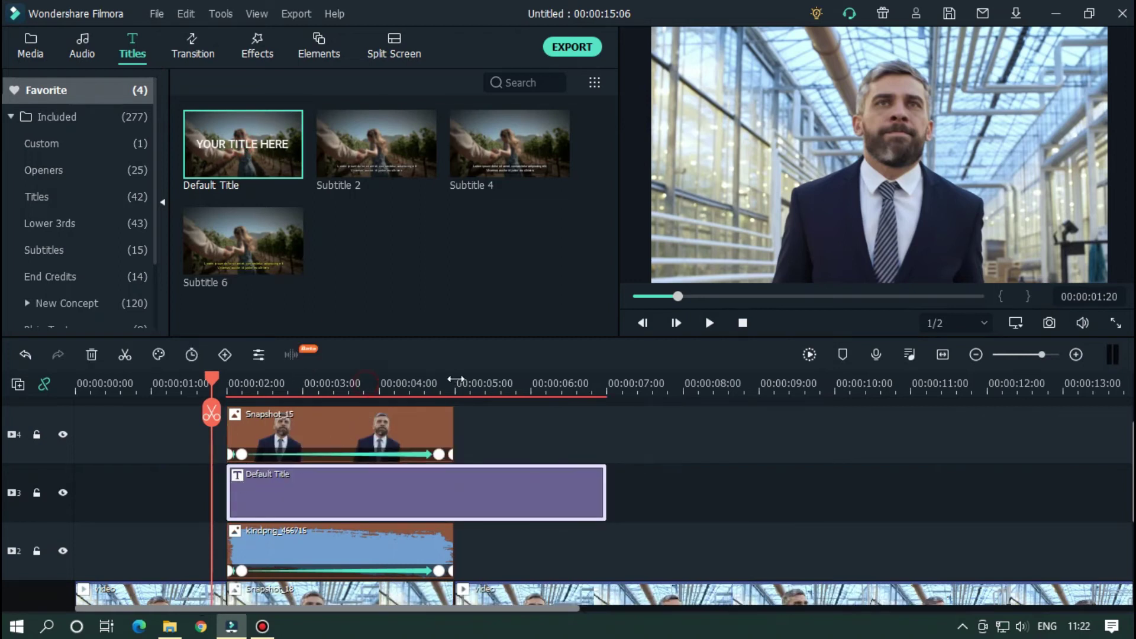
left_click_drag(457, 380, 509, 381)
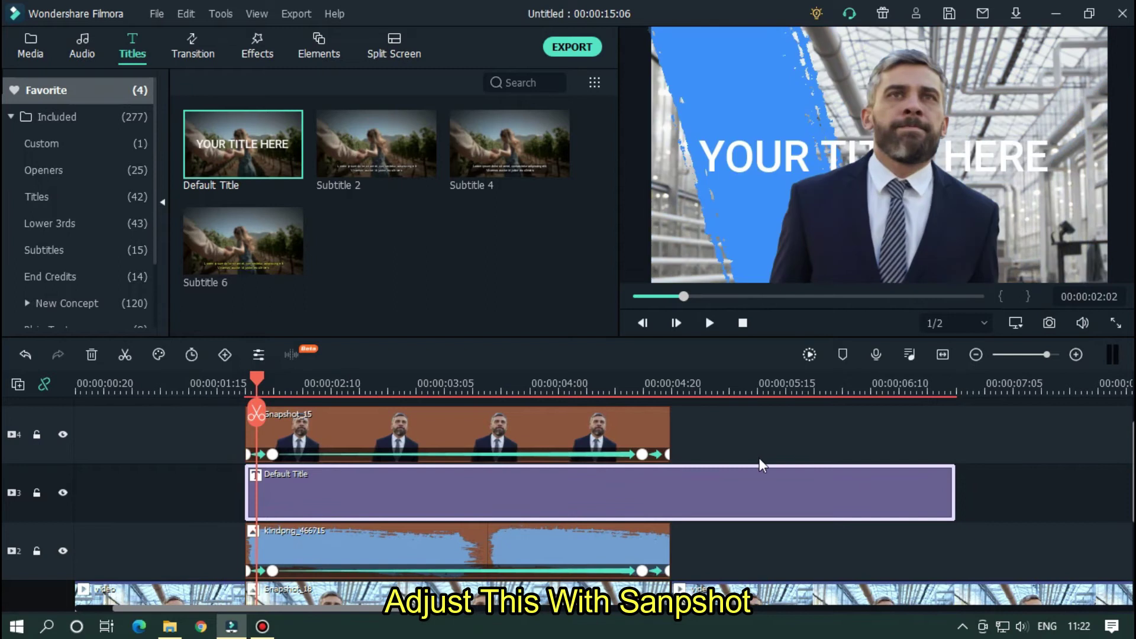
left_click_drag(953, 468, 669, 468)
Replace the title text with the man's name and format it in the Ninja Naruto font at size 70.
double_click(619, 481)
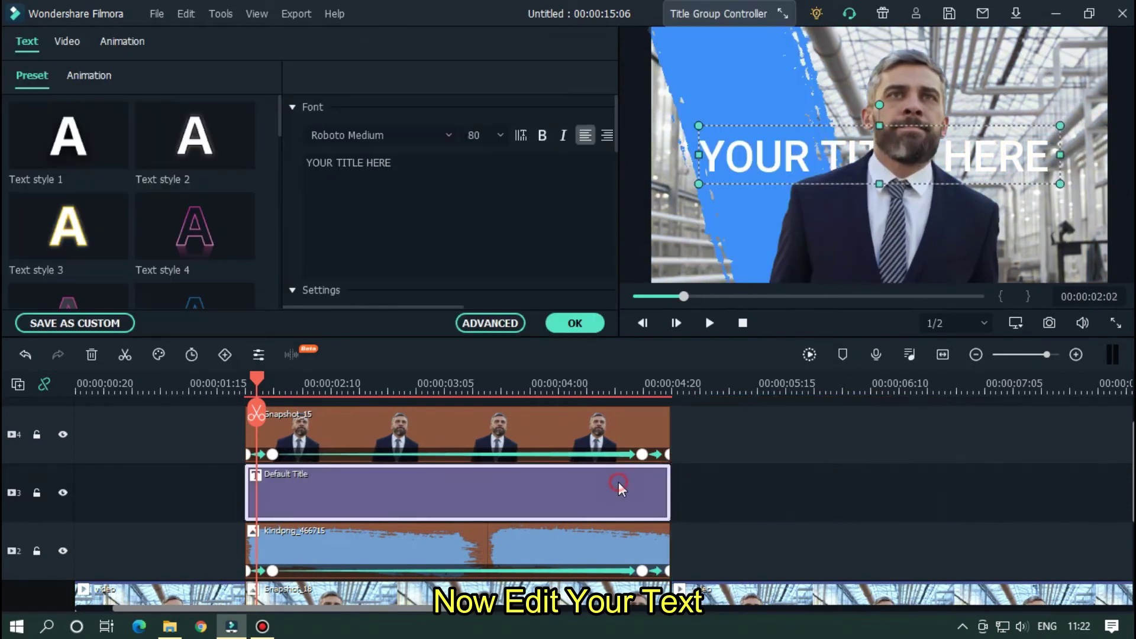
left_click(568, 190)
key("ctrl+a")
type("MR MAHMUD")
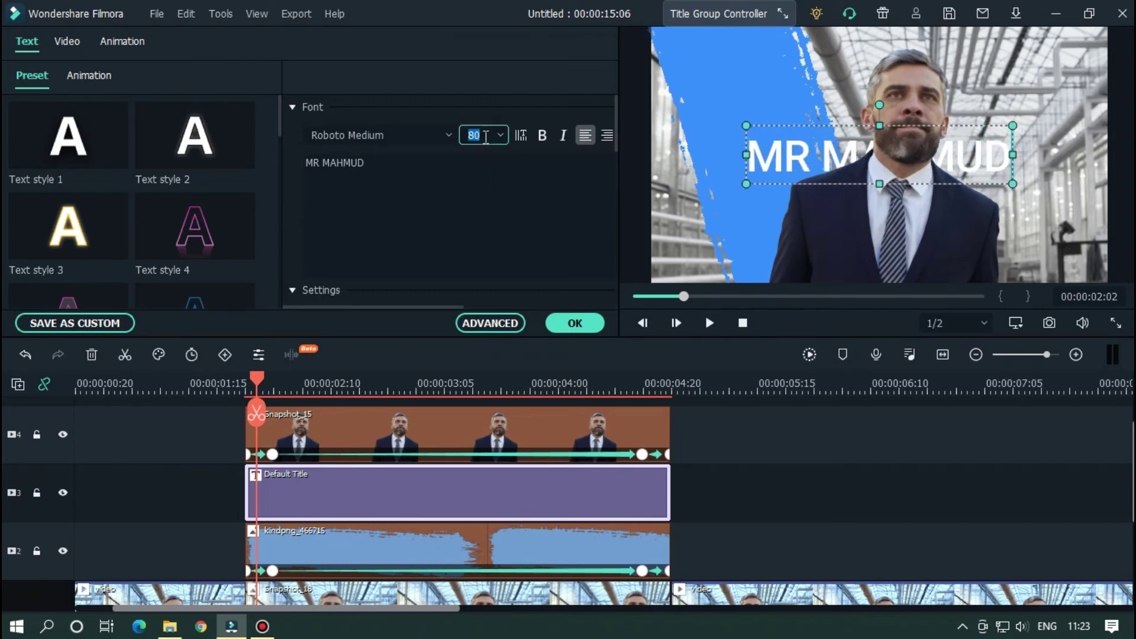
type("70")
key("Return")
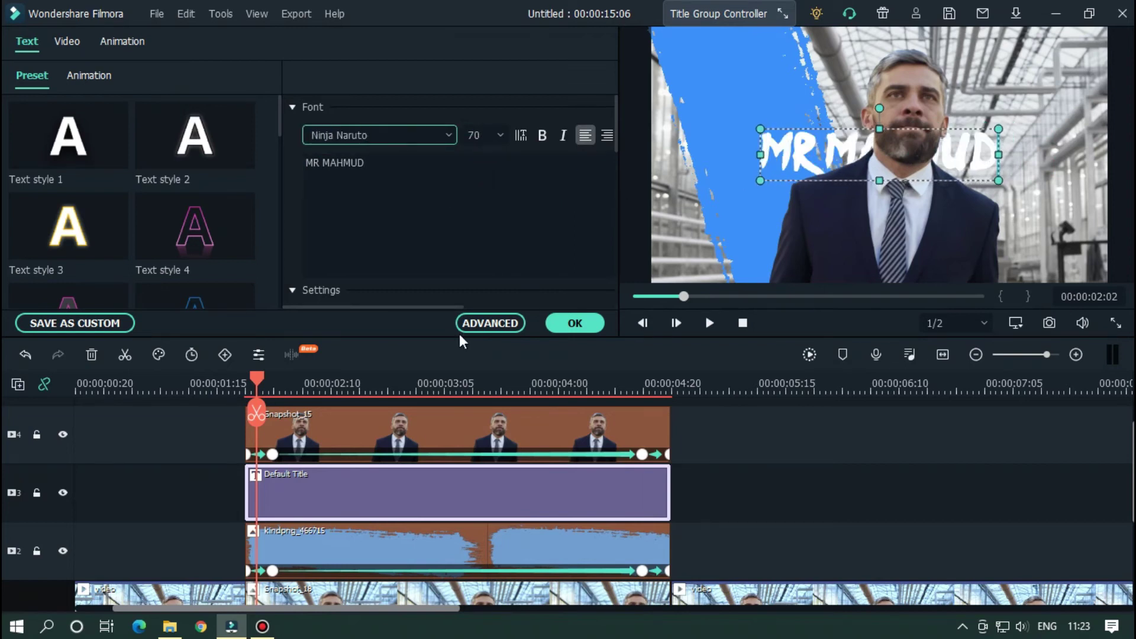
Lock tracks 1, 2 and 4, leaving only the title track editable.
scroll(436, 459, "down", 1)
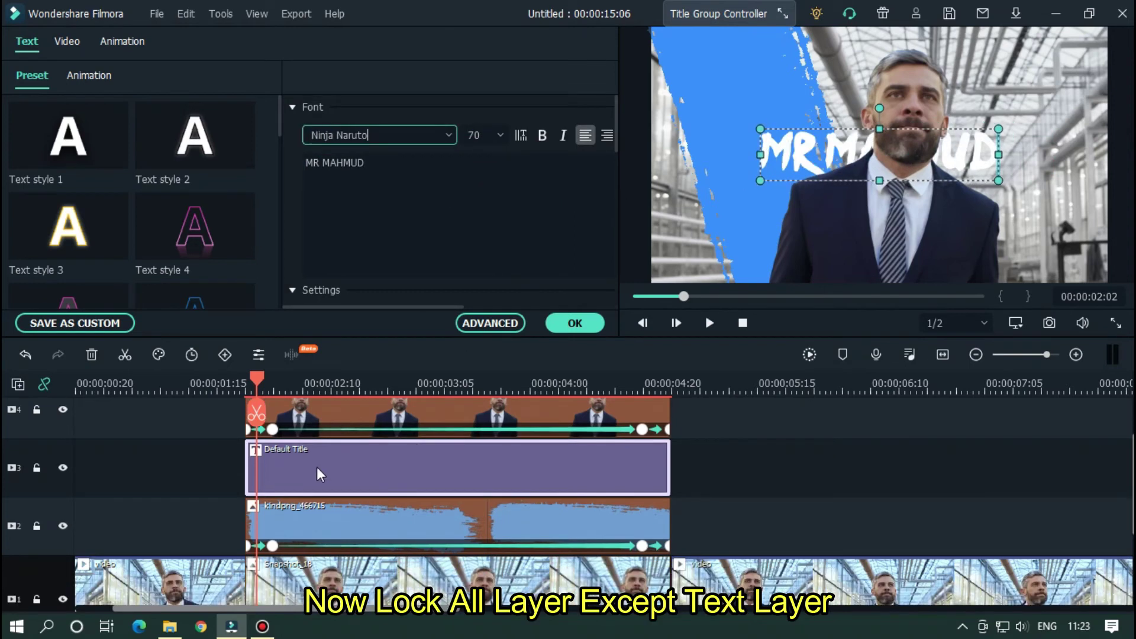
left_click(37, 600)
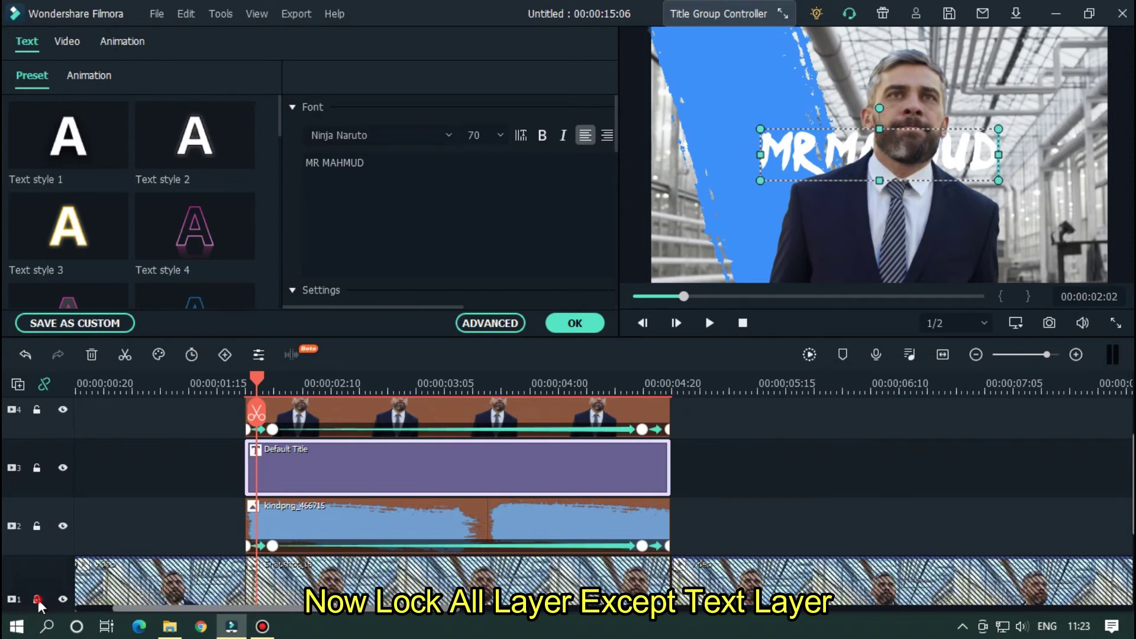
left_click(37, 526)
scroll(46, 454, "up", 1)
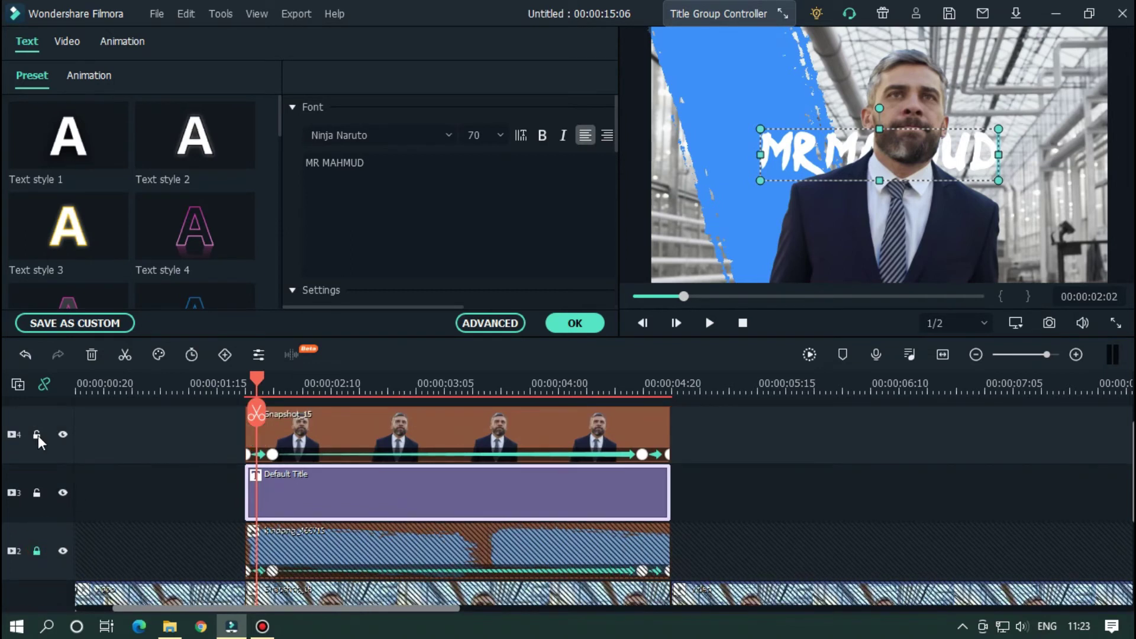
left_click(37, 434)
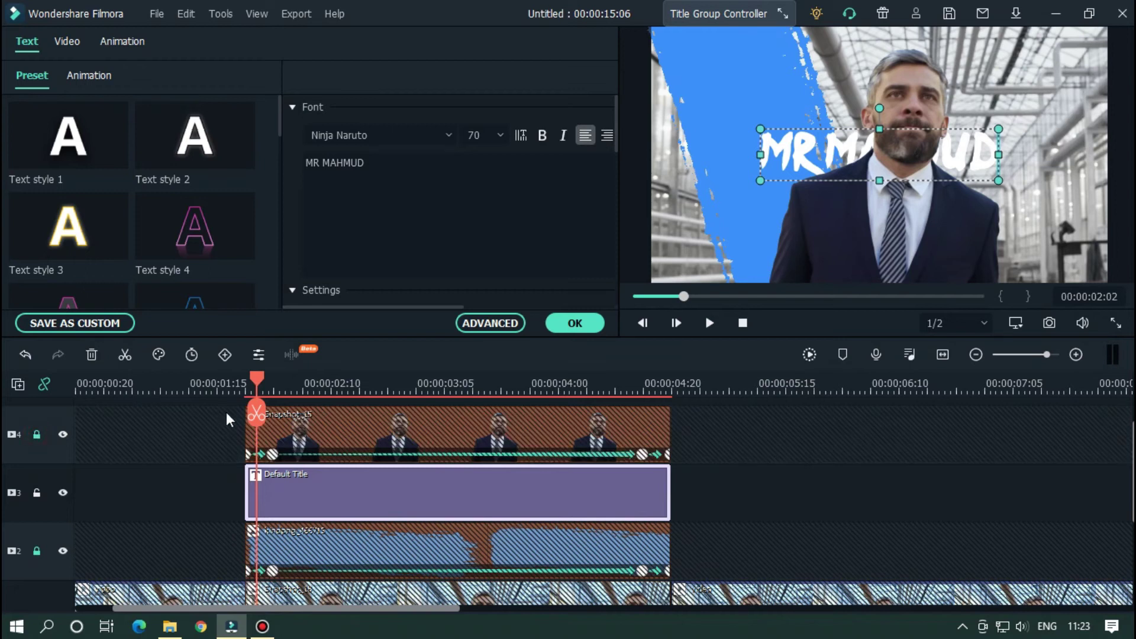
At 00:00:02:10, rotate the title to the brush stroke's diagonal and move it onto the blue stroke beside the man's head.
left_click(288, 382)
left_click(868, 149)
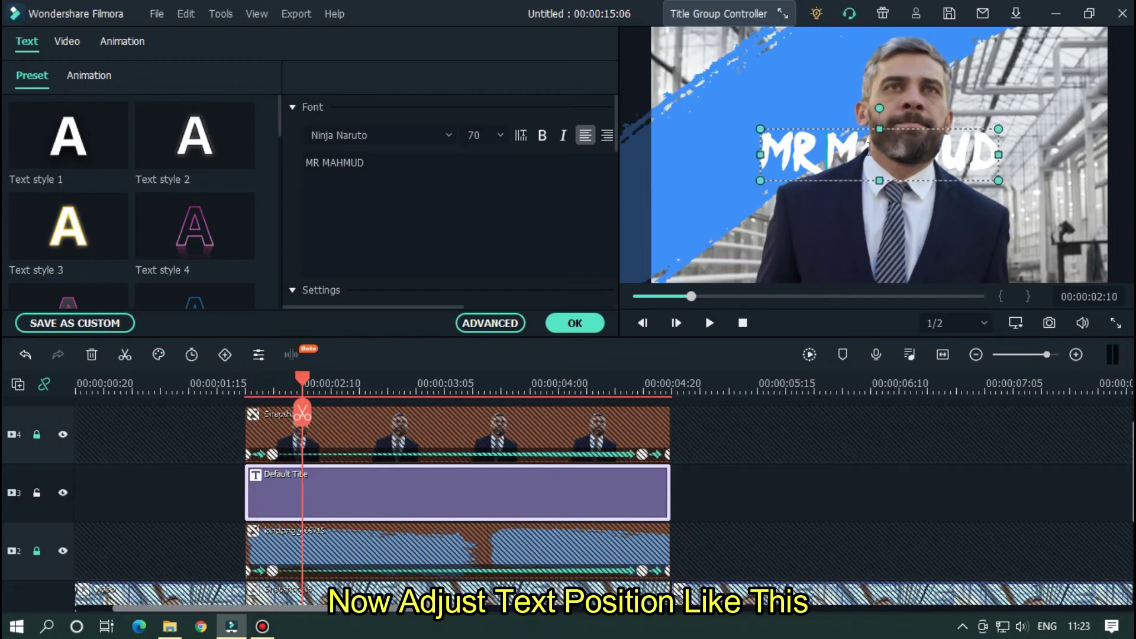
left_click_drag(885, 127, 792, 111)
left_click_drag(786, 92, 756, 103)
left_click_drag(821, 124, 805, 104)
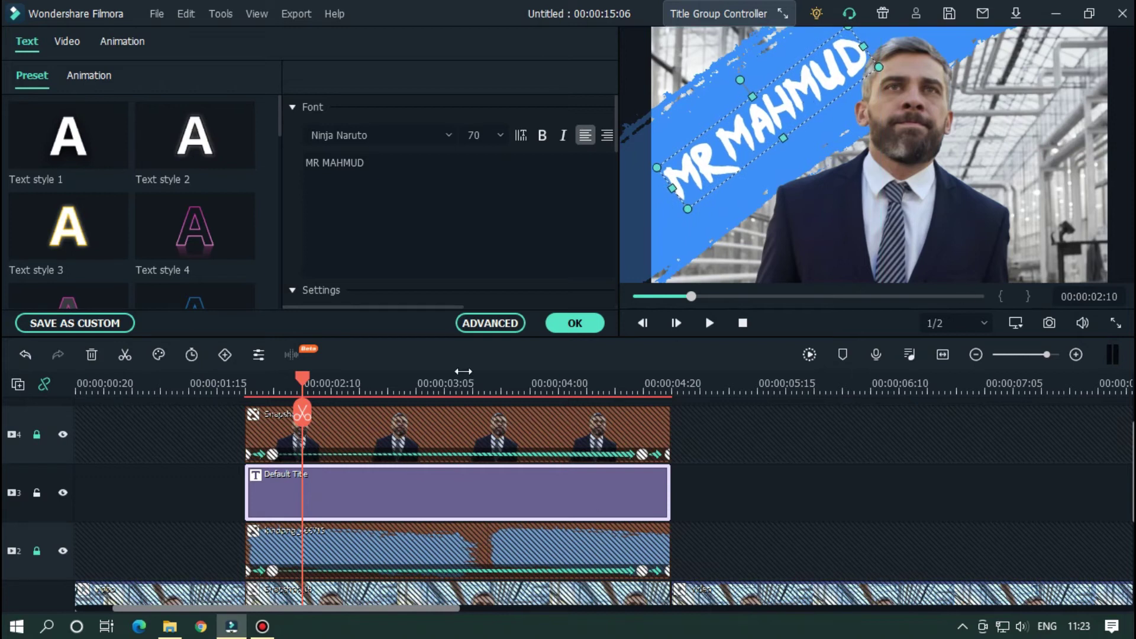
Add a custom animation keyframe to the title at 00:00:02:05, aligned with the second keyframe of the other layers.
left_click_drag(302, 379, 275, 382)
left_click_drag(308, 388, 480, 389)
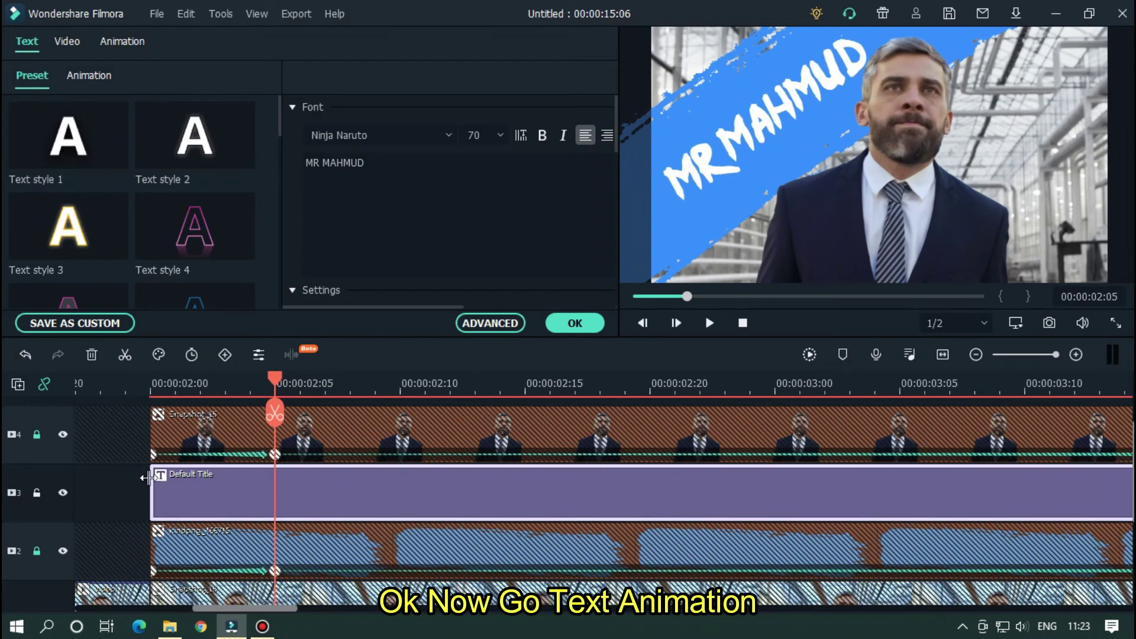
left_click(302, 492)
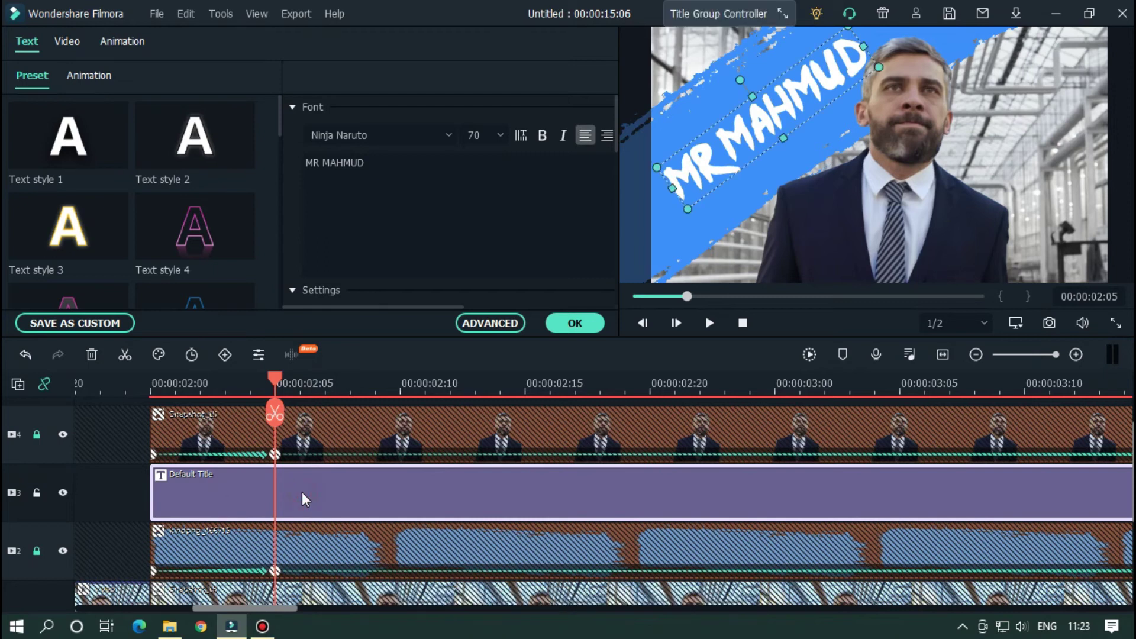
left_click(126, 40)
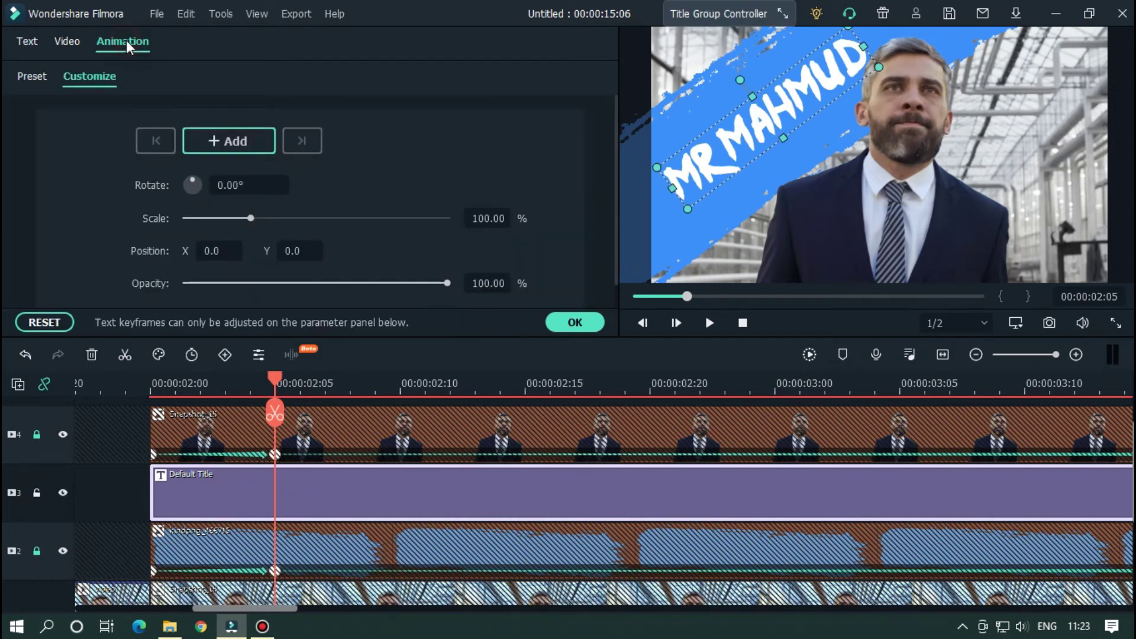
left_click(231, 145)
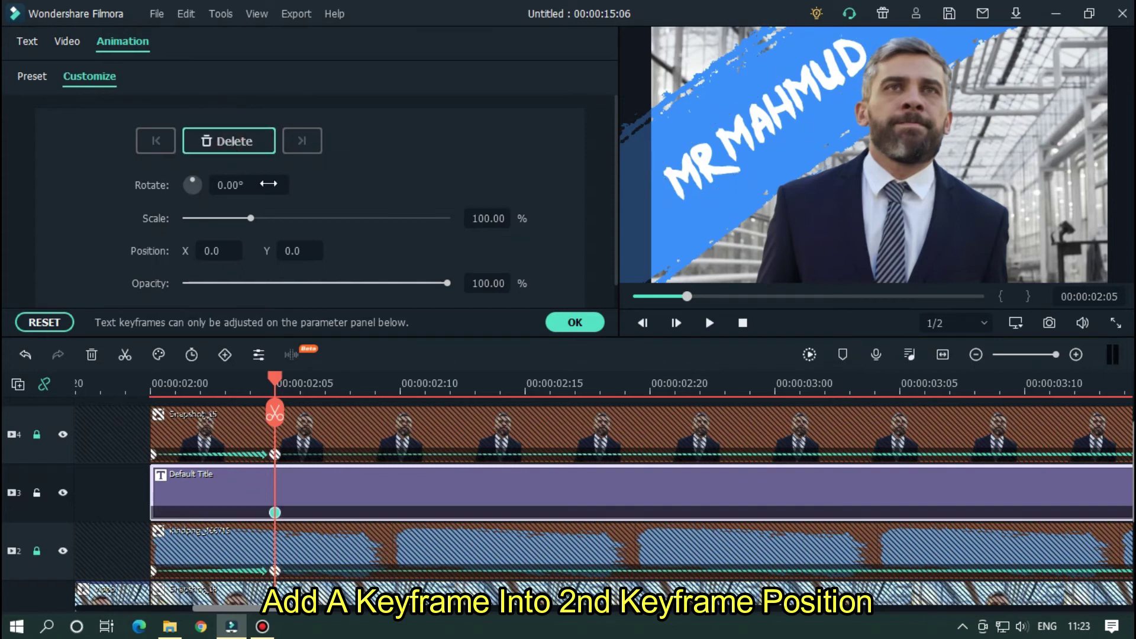
Set the title's scale to 90% at 00:00:04:20, aligned with the third keyframe of the other layers.
scroll(558, 386, "down", 5)
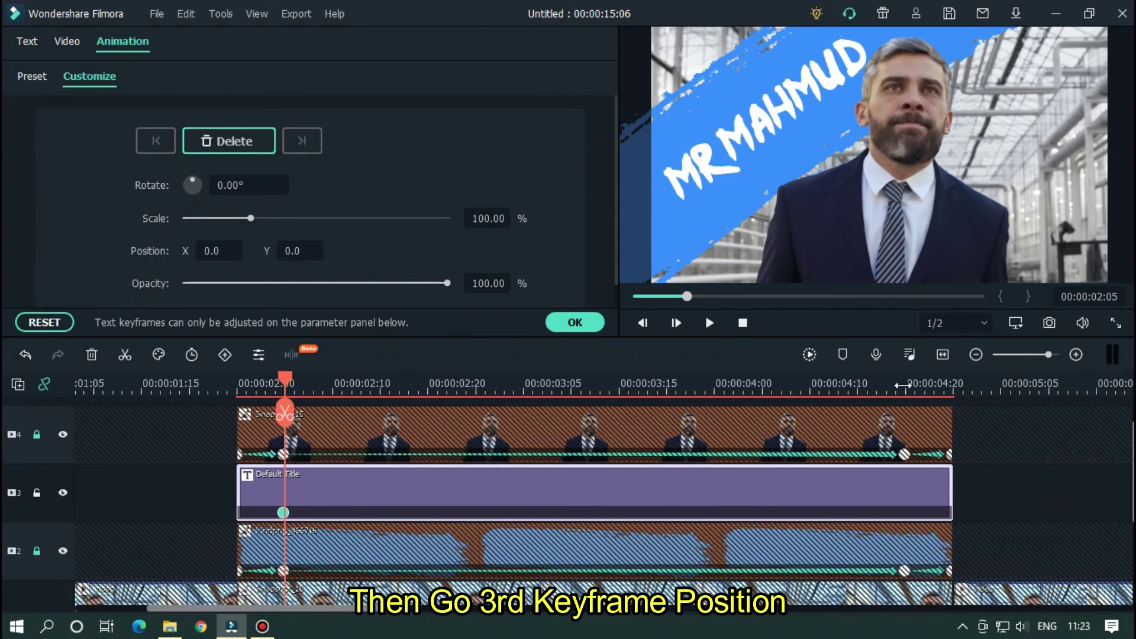
left_click(903, 385)
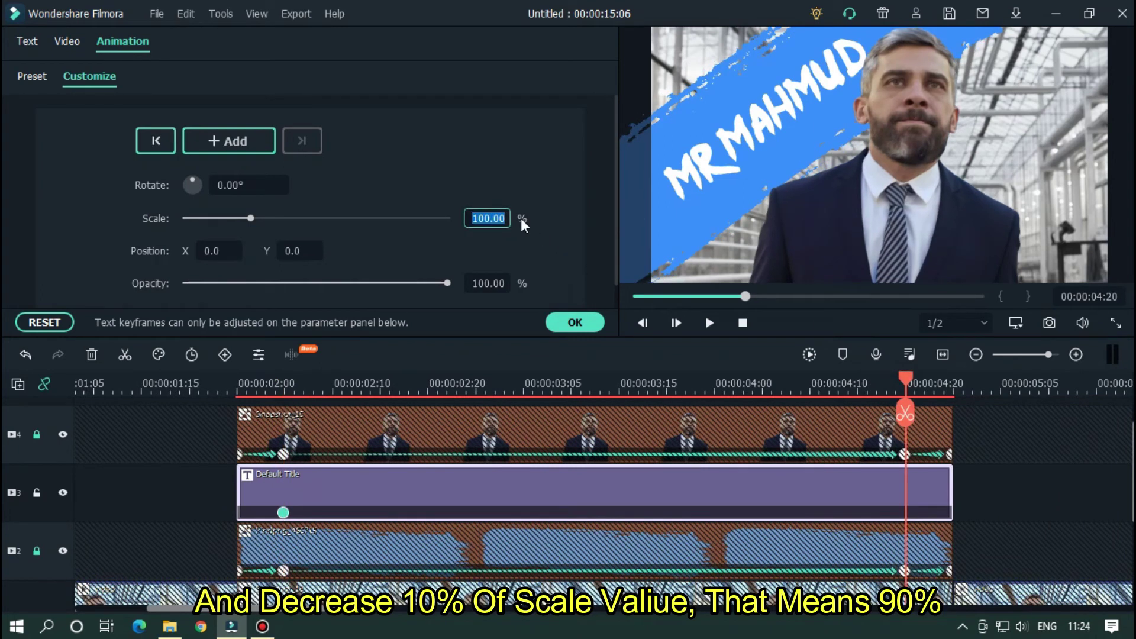
type("90")
key("Return")
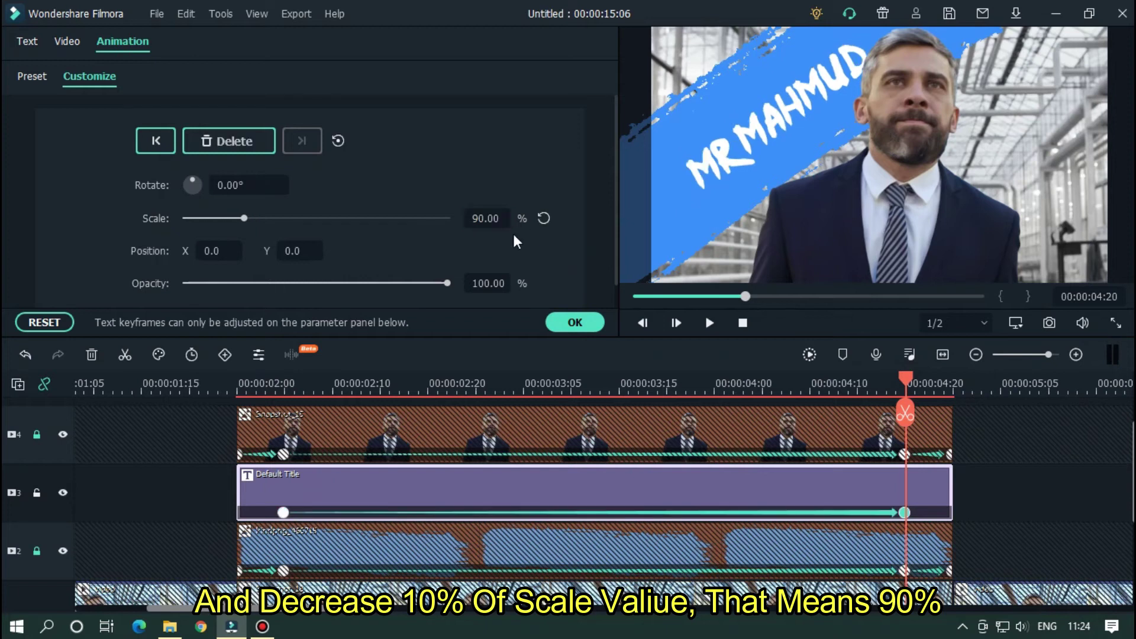
Set the title's X position to 1.0 at the 00:00:02:05 keyframe and to -8.0 at the 00:00:04:20 keyframe.
left_click(287, 390)
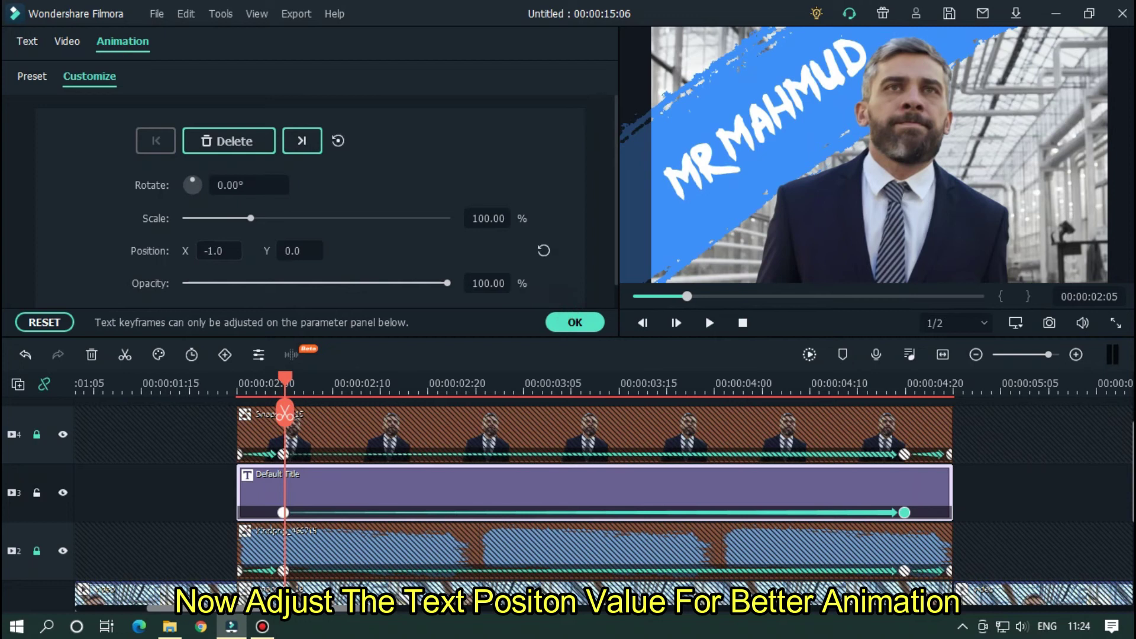
left_click_drag(217, 251, 222, 250)
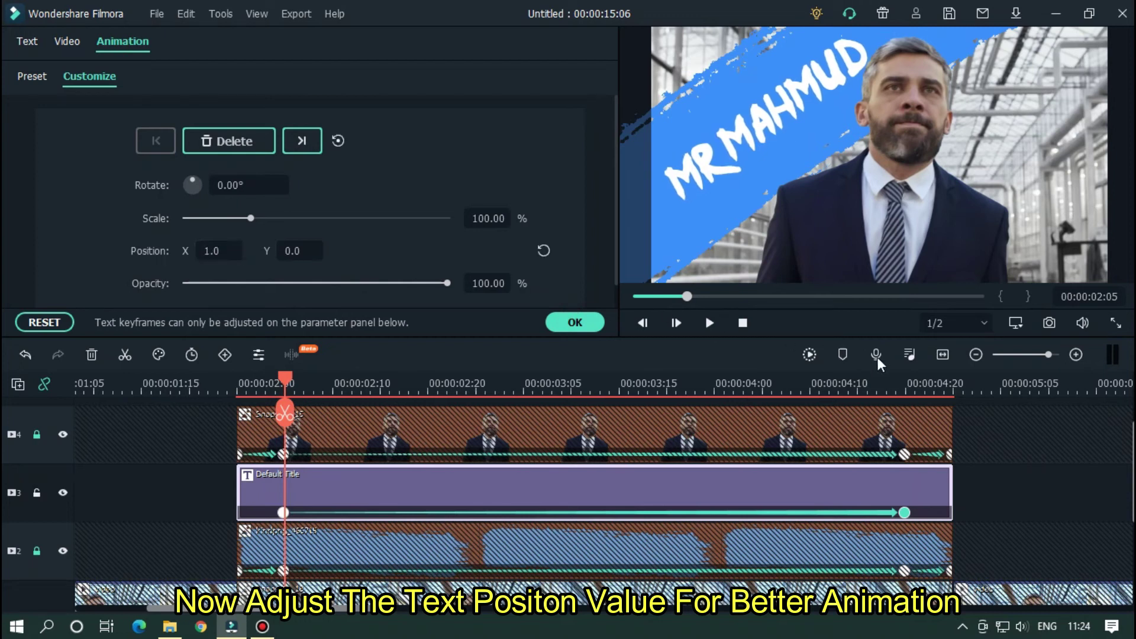
left_click_drag(895, 385, 906, 385)
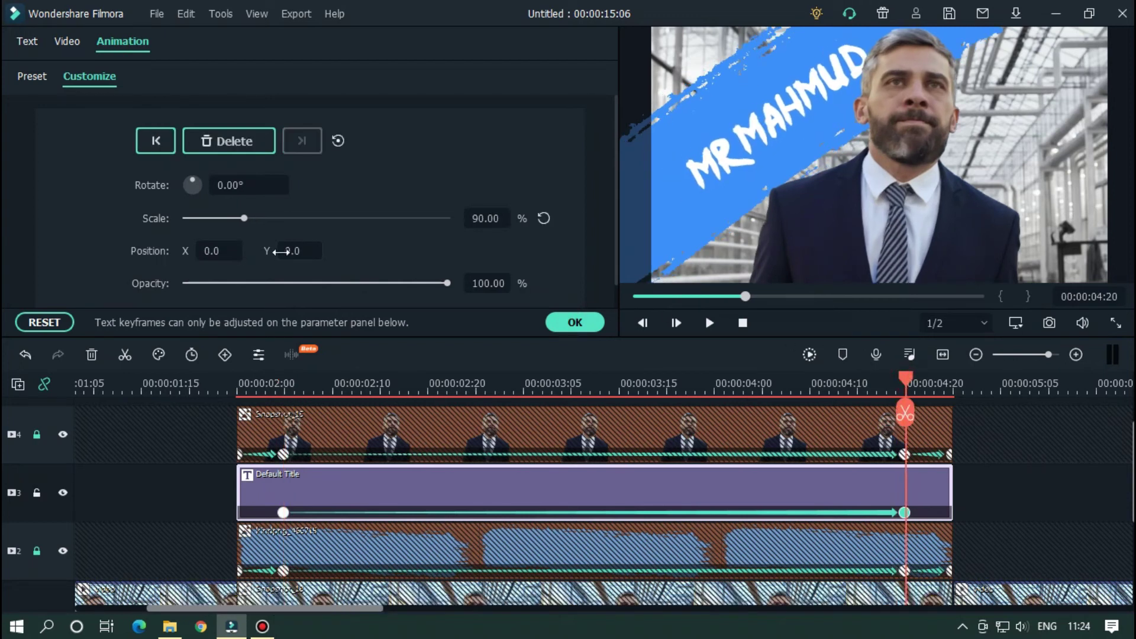
left_click_drag(217, 250, 215, 250)
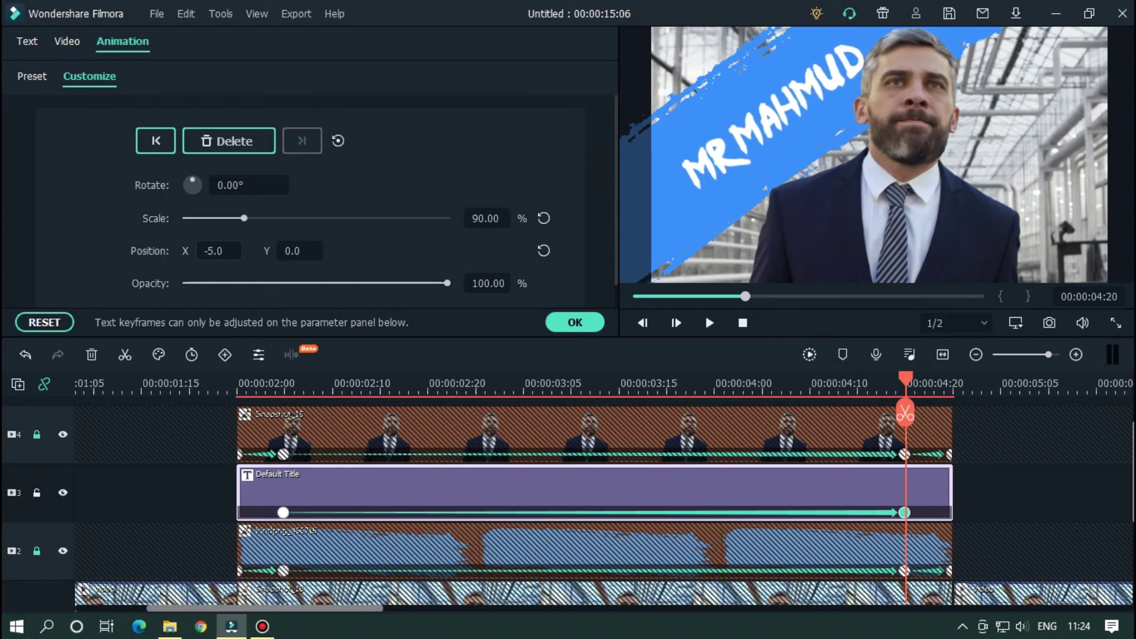
key("Left")
key("Left")
key("Left")
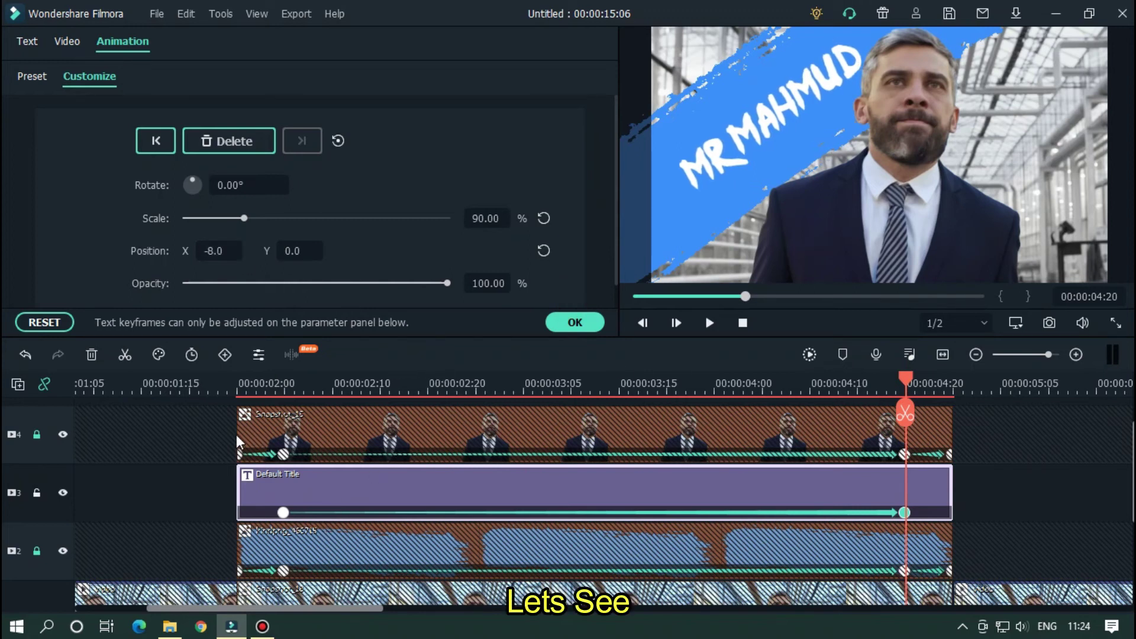
Preview the title movement, and trim both ends of the title clip to its keyframes at 00:00:02:05 and 00:00:04:20.
left_click(222, 371)
key("space")
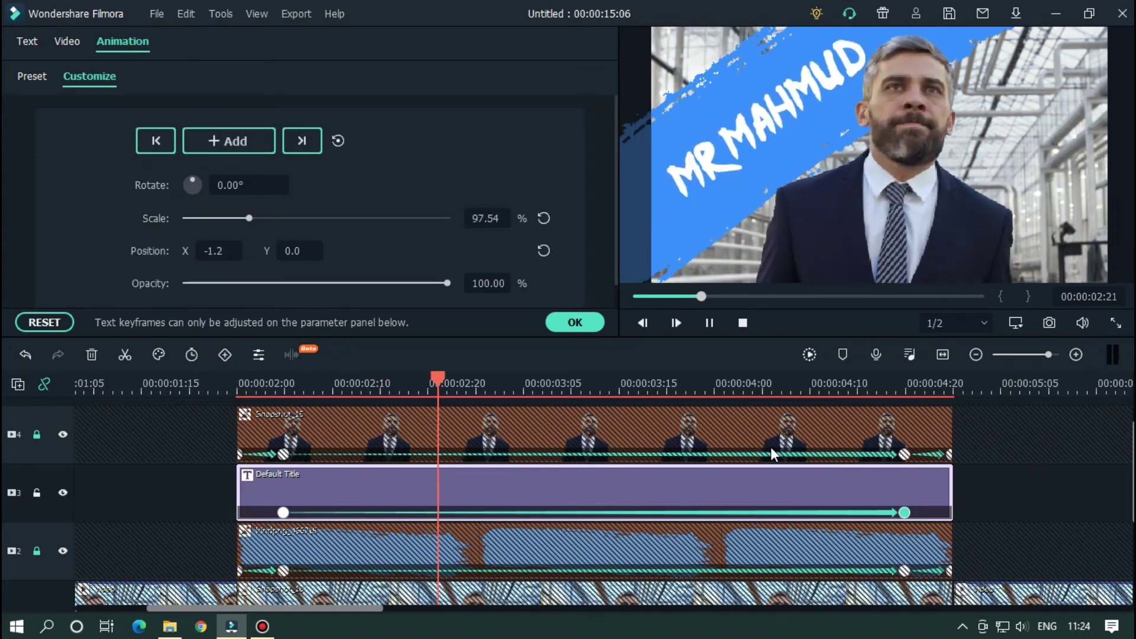
key("space")
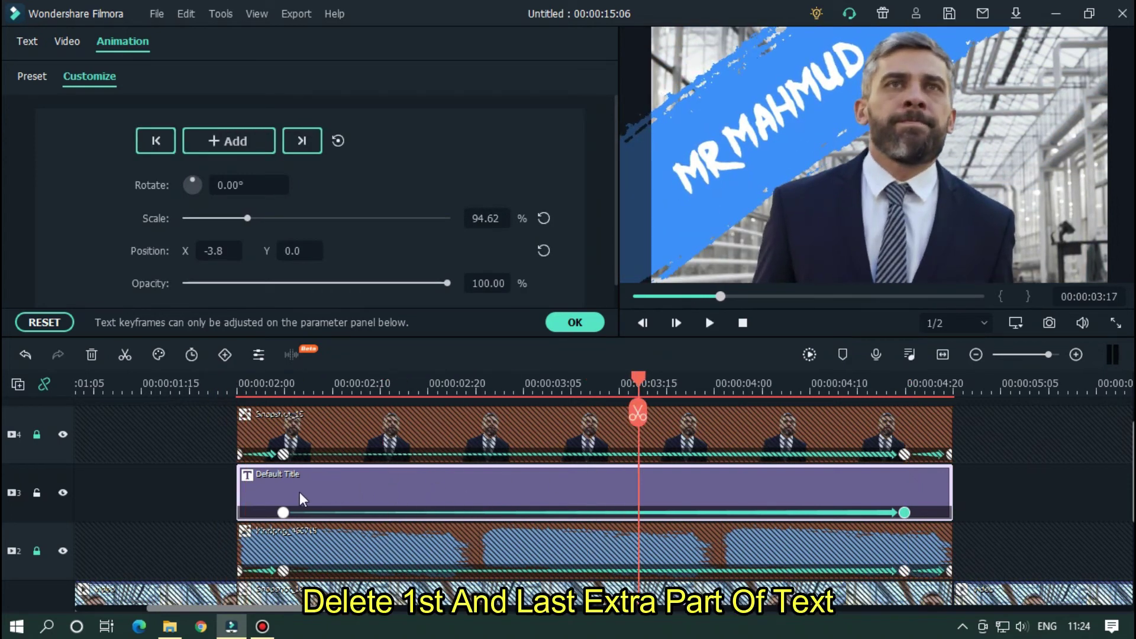
left_click_drag(239, 492, 287, 491)
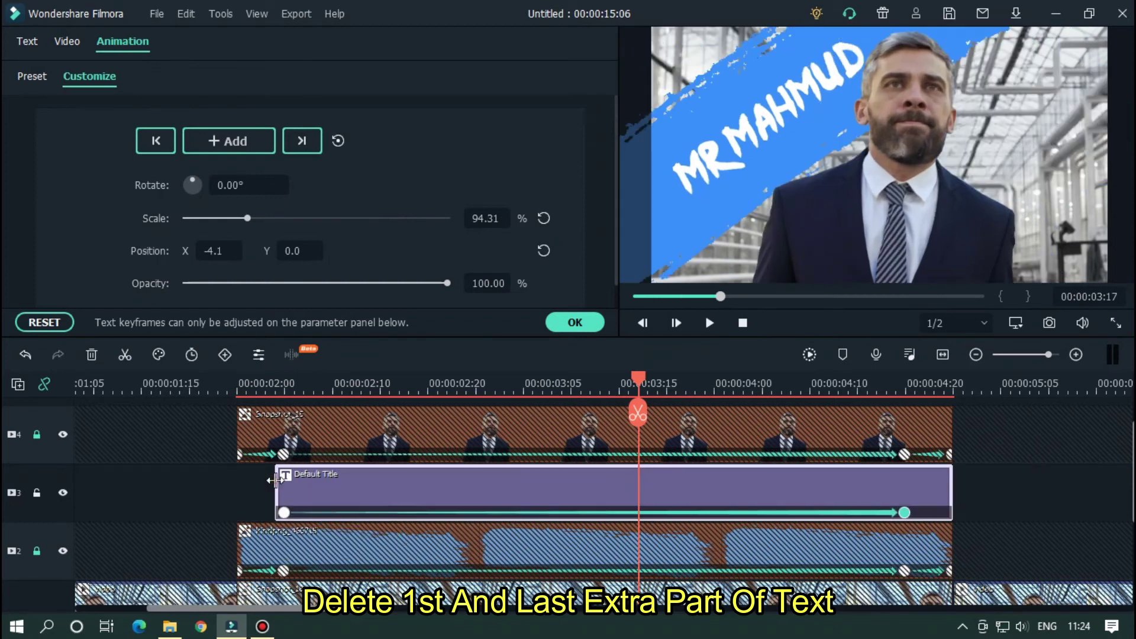
left_click_drag(952, 473, 904, 473)
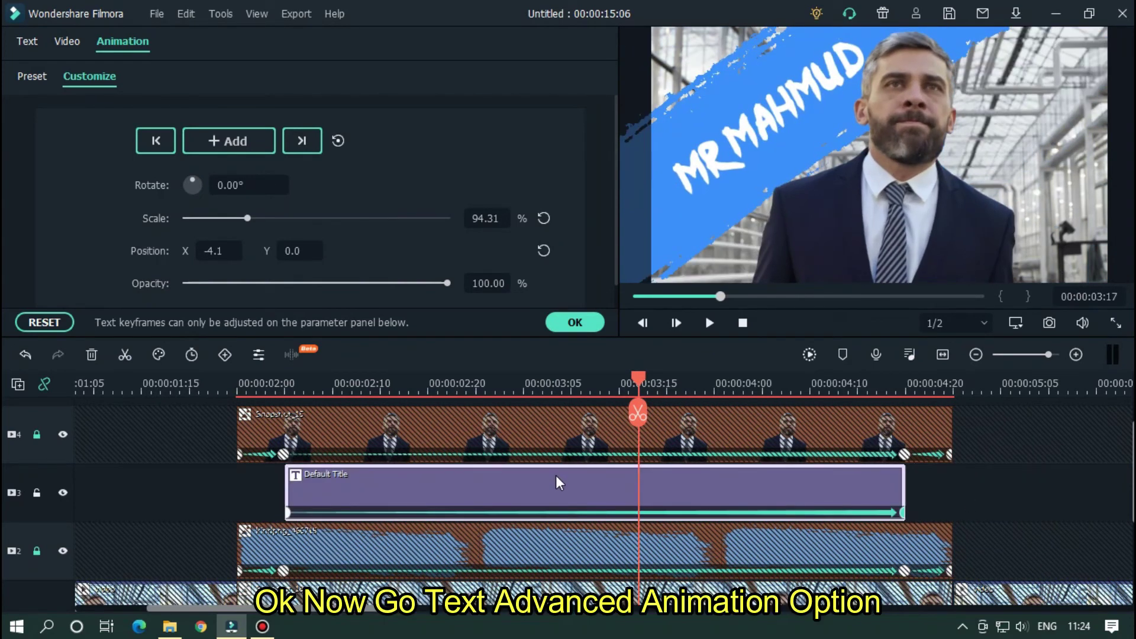
Apply the RichTick animation to the title in the advanced text editor, start its outro at 00:00:02:03 and slightly lengthen its intro.
left_click(27, 41)
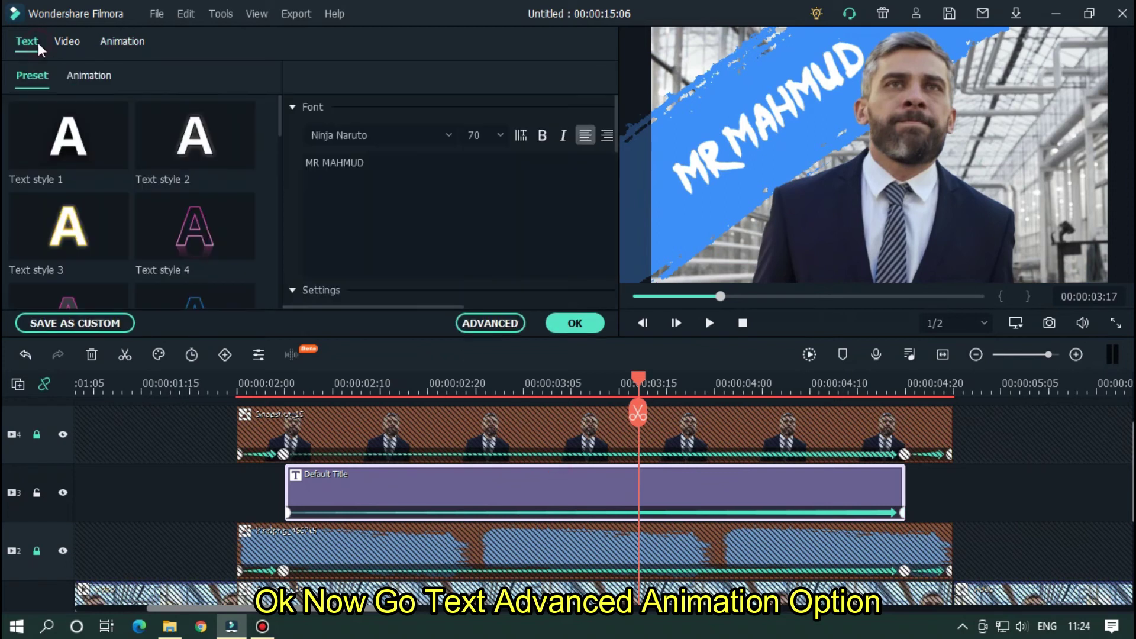
left_click(490, 323)
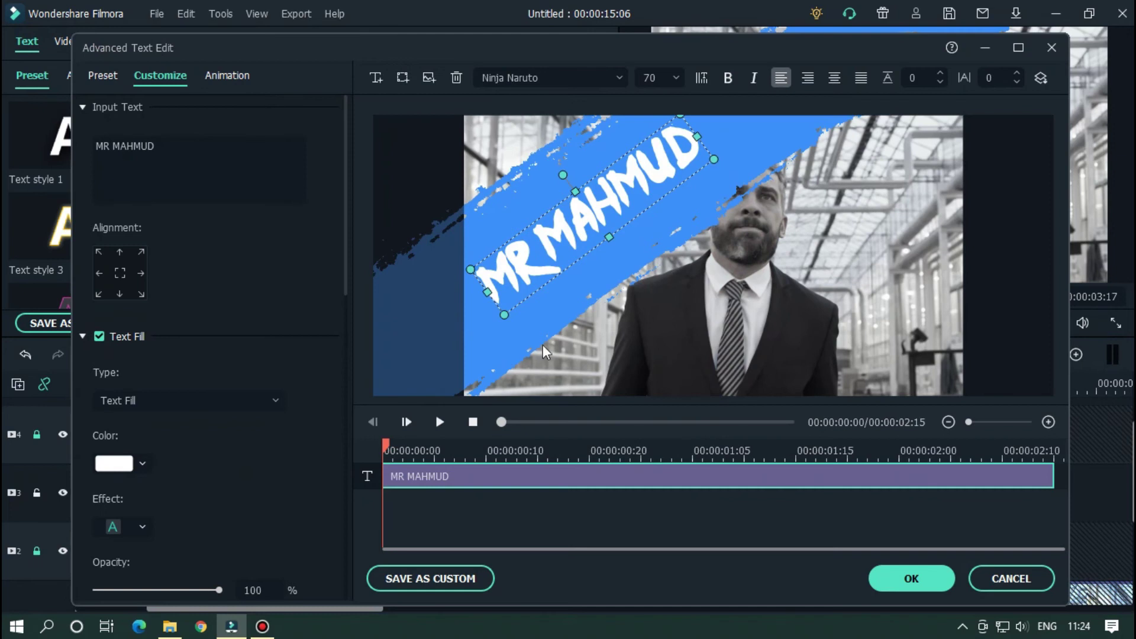
left_click(239, 80)
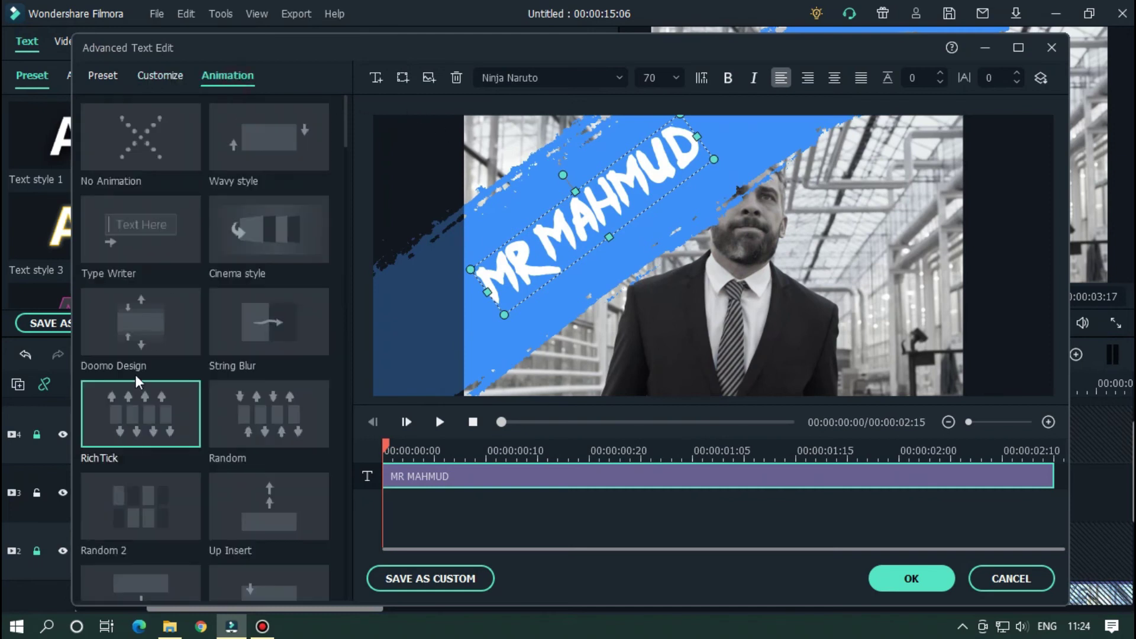
left_click(128, 416)
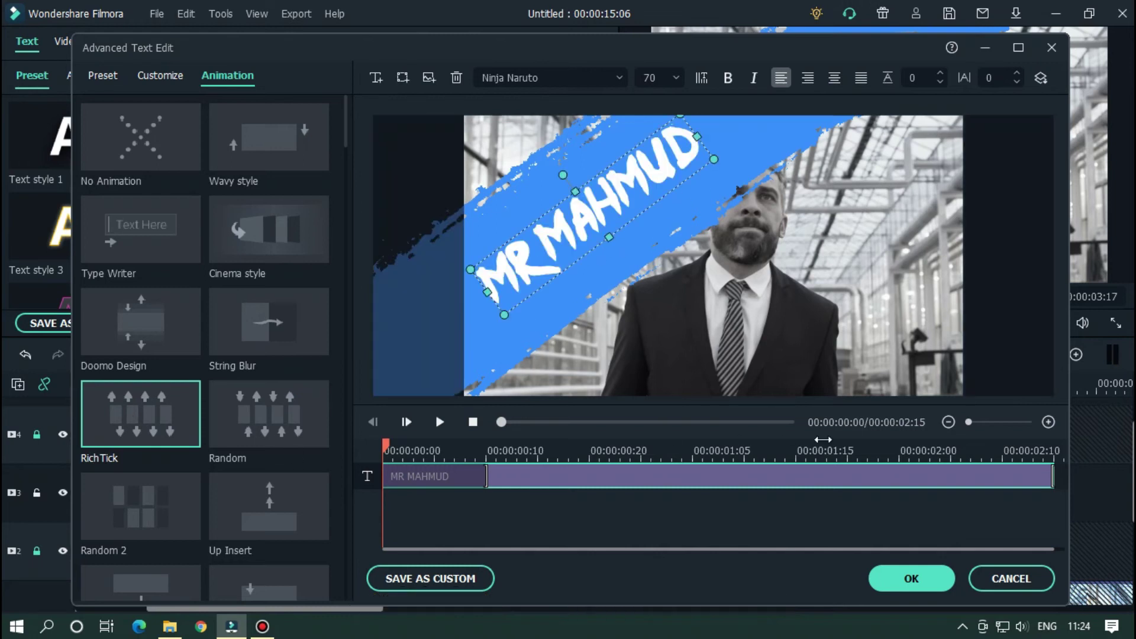
left_click_drag(1056, 478, 930, 476)
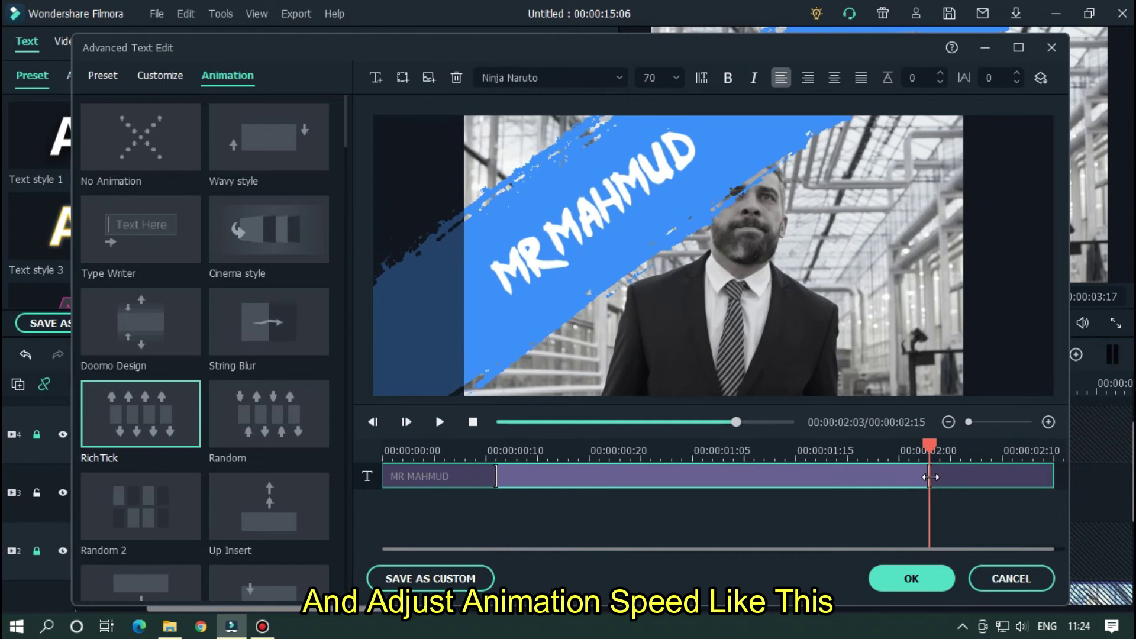
left_click_drag(497, 475, 507, 476)
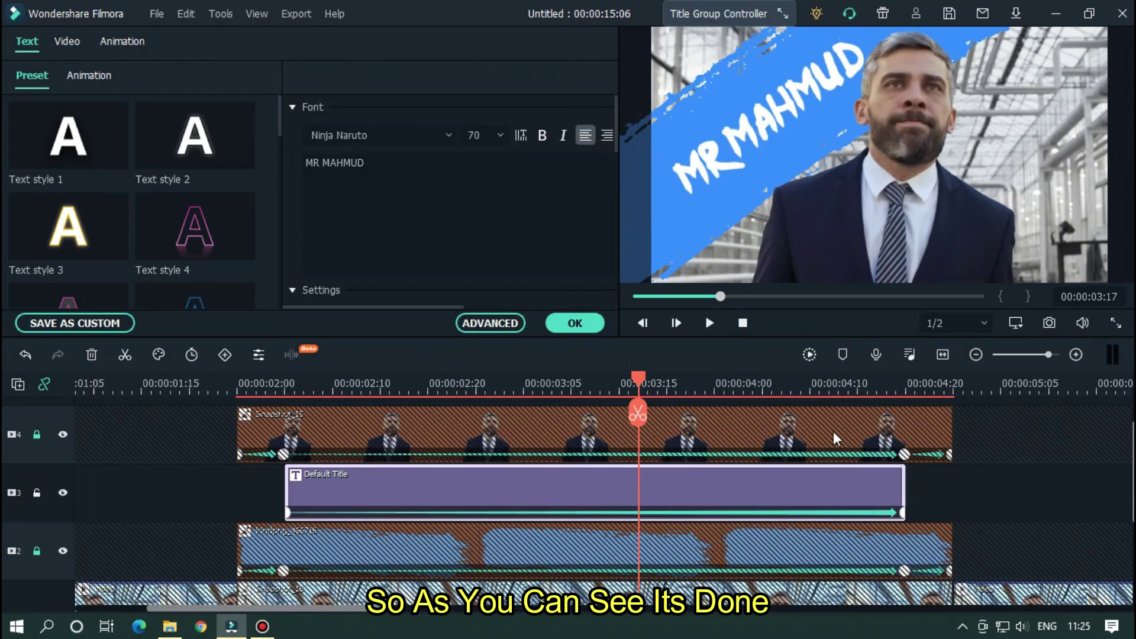
Play back the freeze-frame section to check the animated title, and close the title editor.
scroll(856, 394, "down", 3)
left_click(864, 459)
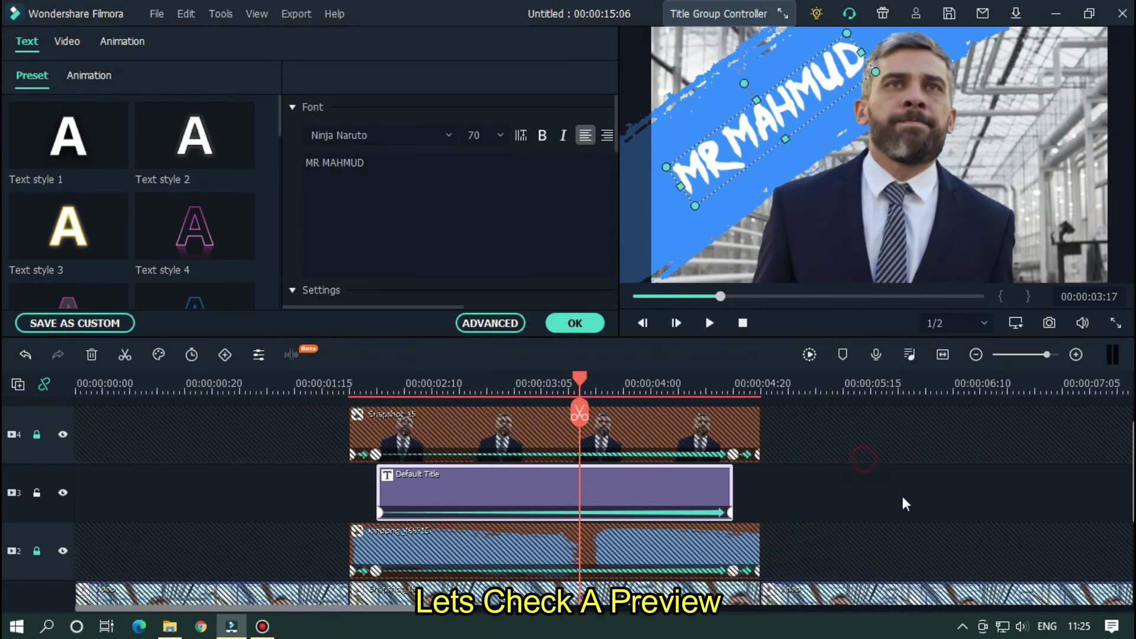
left_click(215, 380)
left_click(853, 517)
key("space")
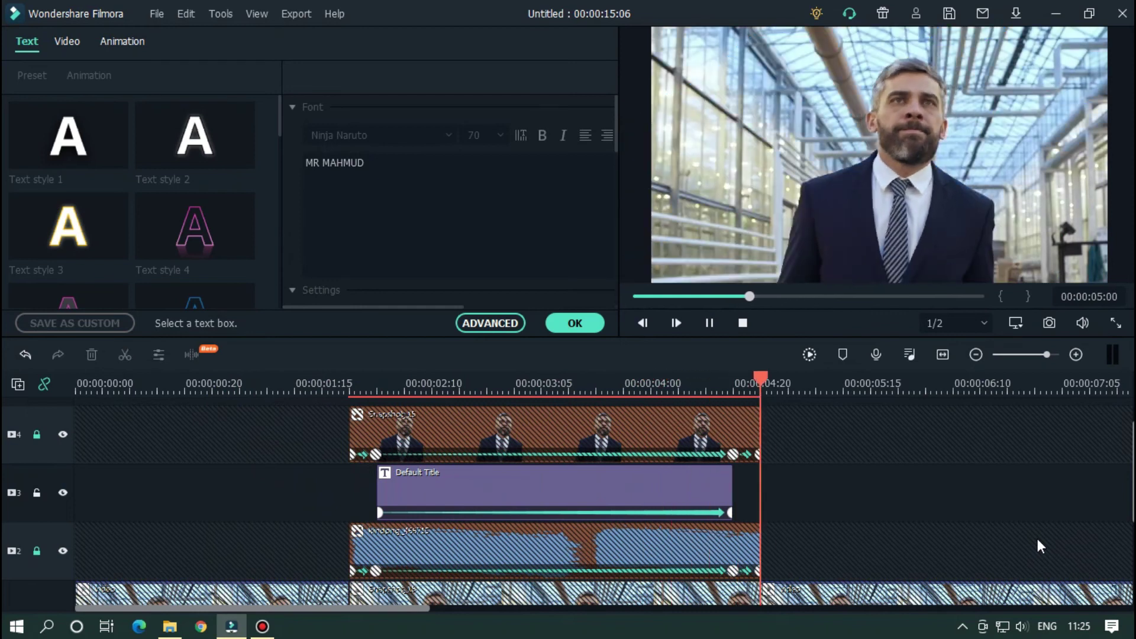
left_click(289, 384)
key("space")
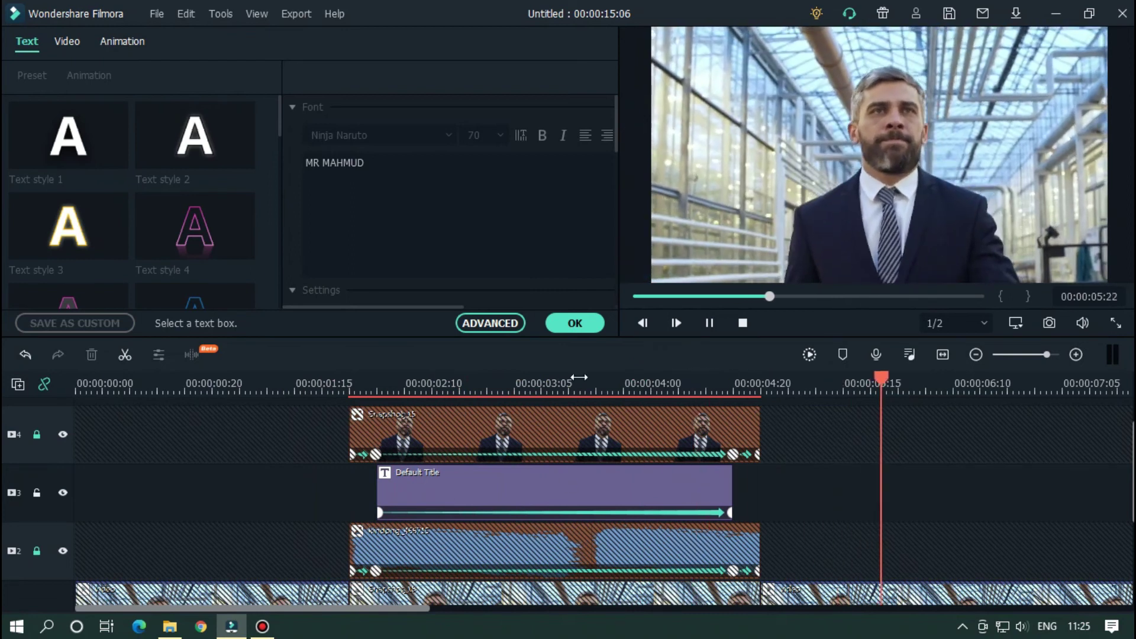
key("space")
left_click(576, 323)
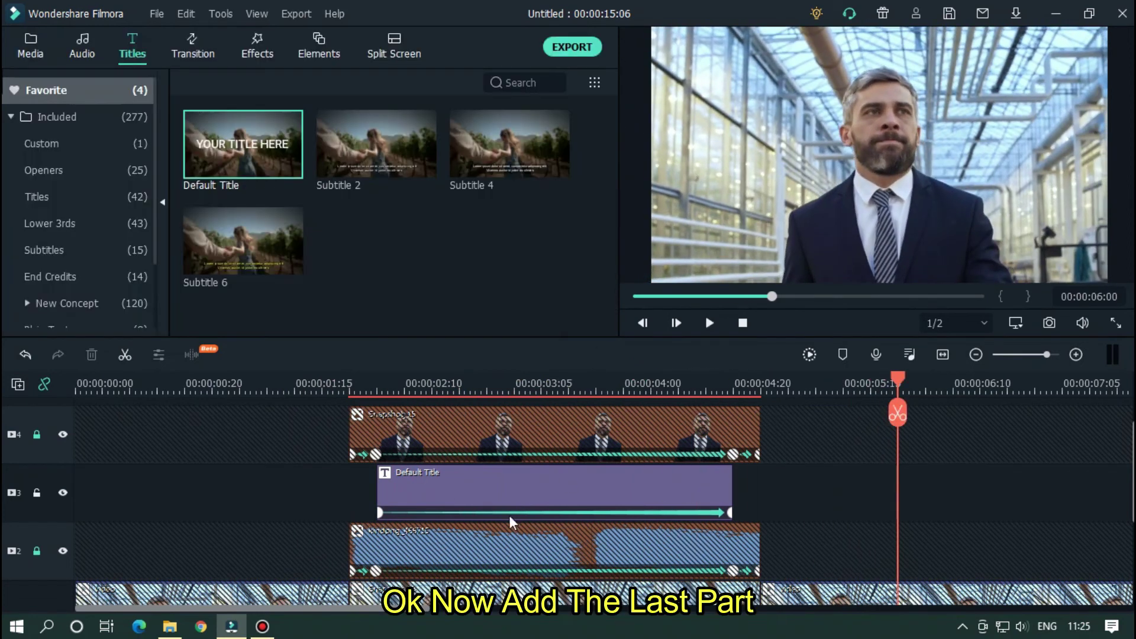
Unlock track 4 and split its Snapshot_15 cut-out at 00:00:03:10 and 00:00:03:15 to isolate a five-frame segment.
left_click(38, 435)
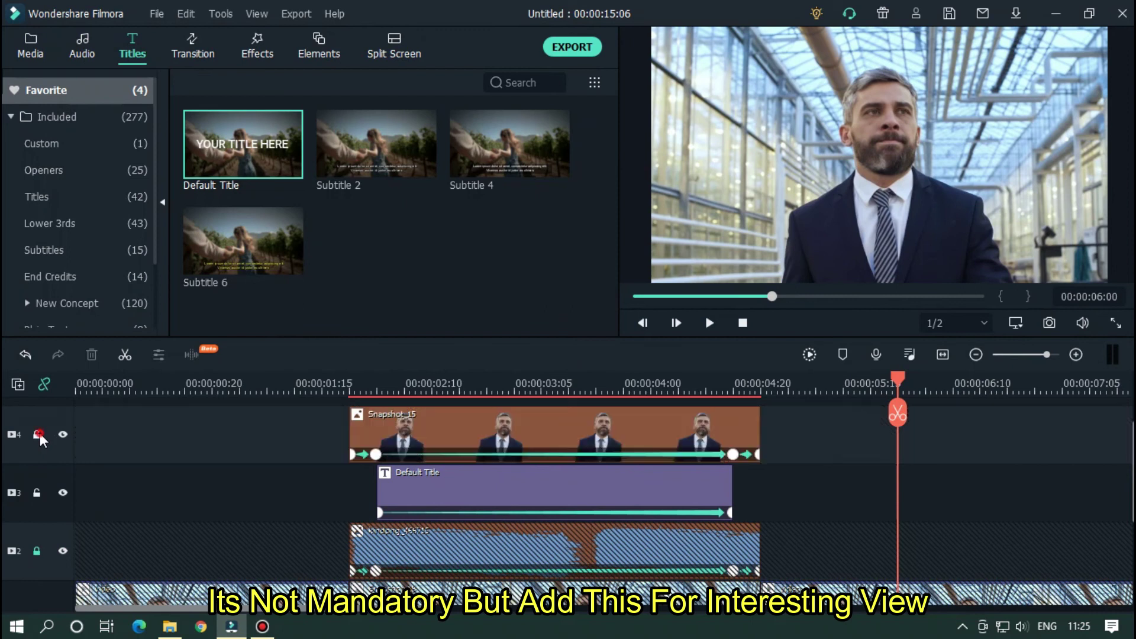
scroll(551, 462, "up", 1)
left_click(543, 387)
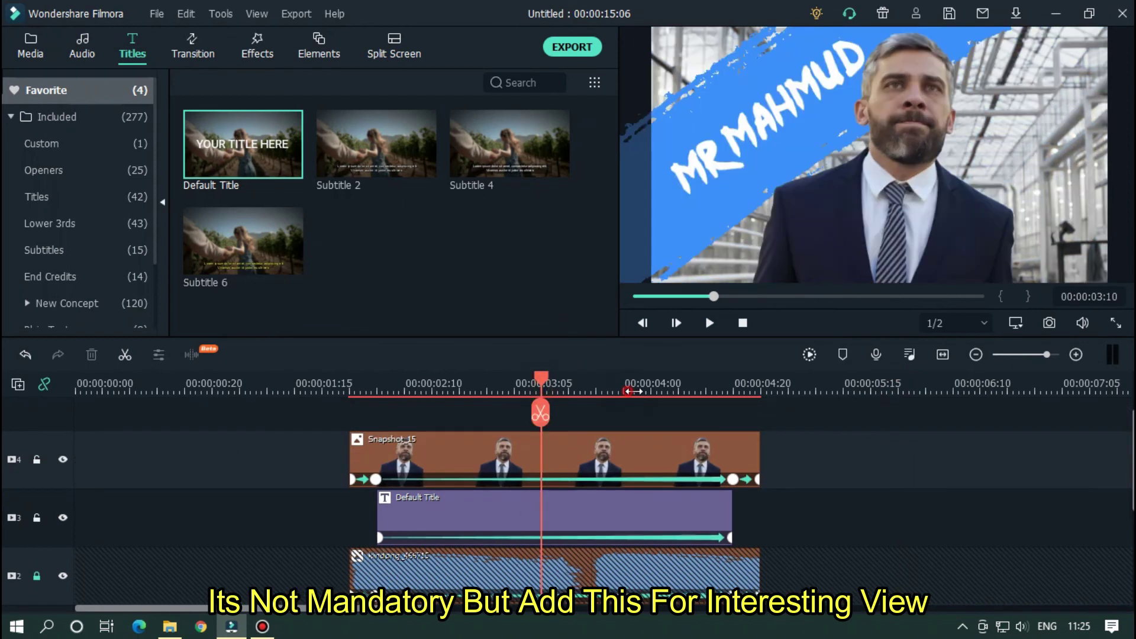
scroll(543, 386, "up", 2)
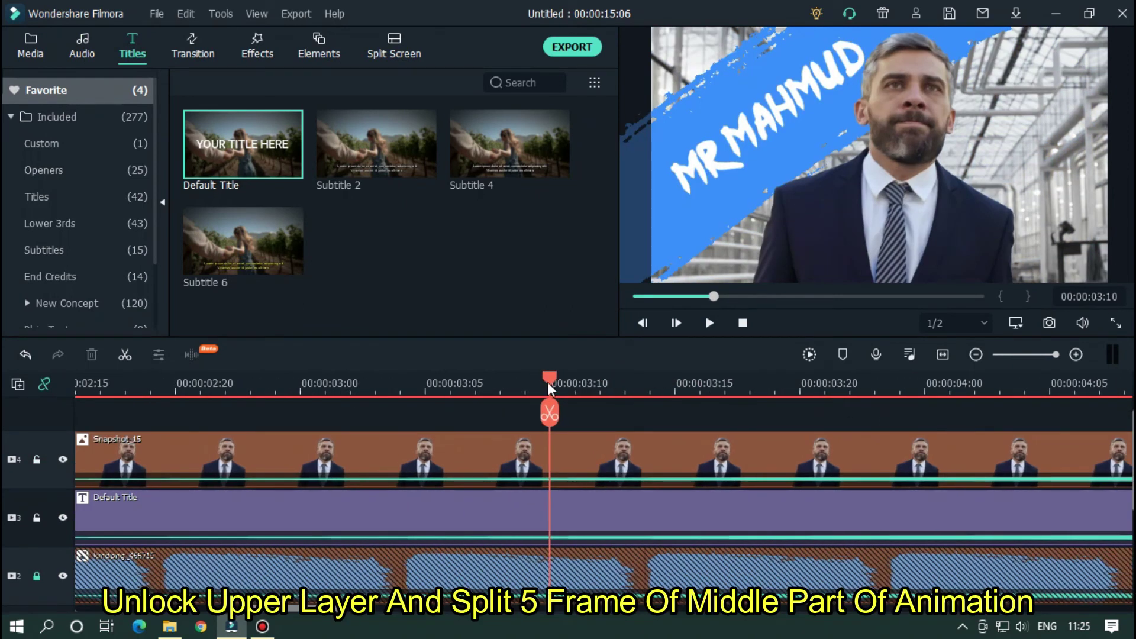
mouse_move(548, 382)
left_mouse_down()
mouse_move(584, 386)
mouse_move(549, 384)
left_mouse_up()
left_click(584, 448)
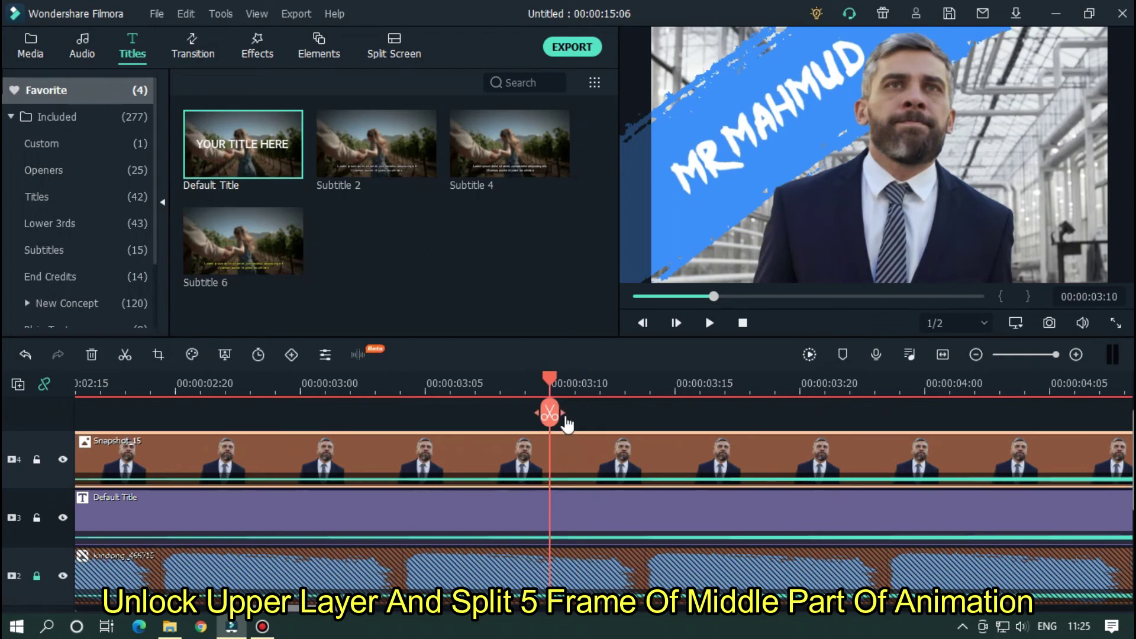
left_click(550, 413)
left_click_drag(553, 377, 674, 375)
left_click(674, 413)
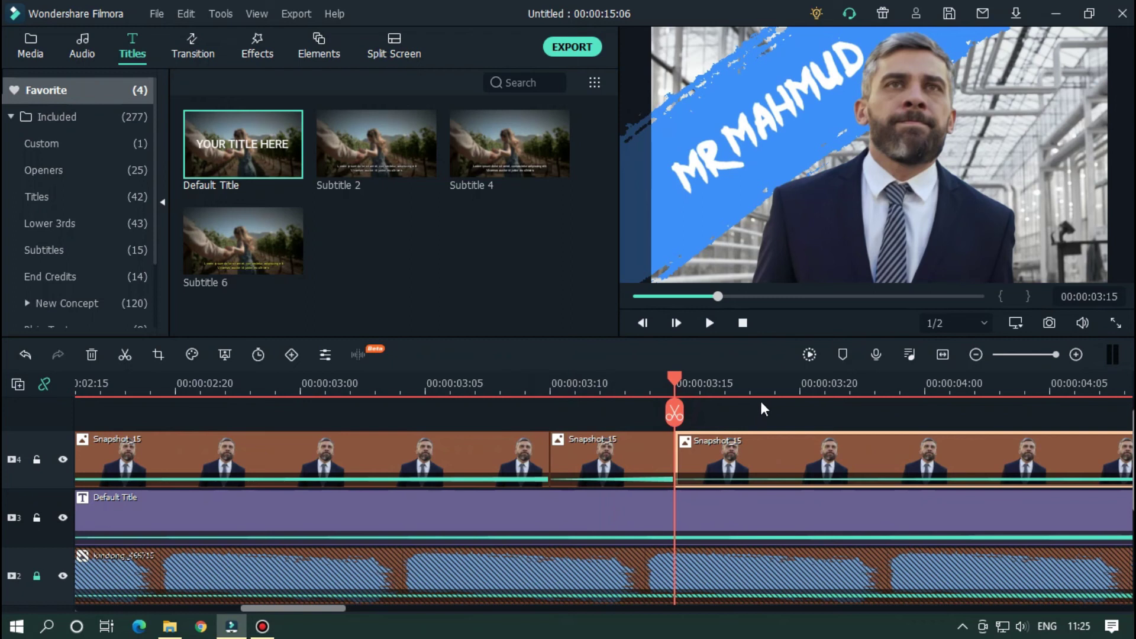
Find the Chromatic Aberration effect and apply it to the five-frame segment of the cut-out.
left_click_drag(768, 383, 744, 383)
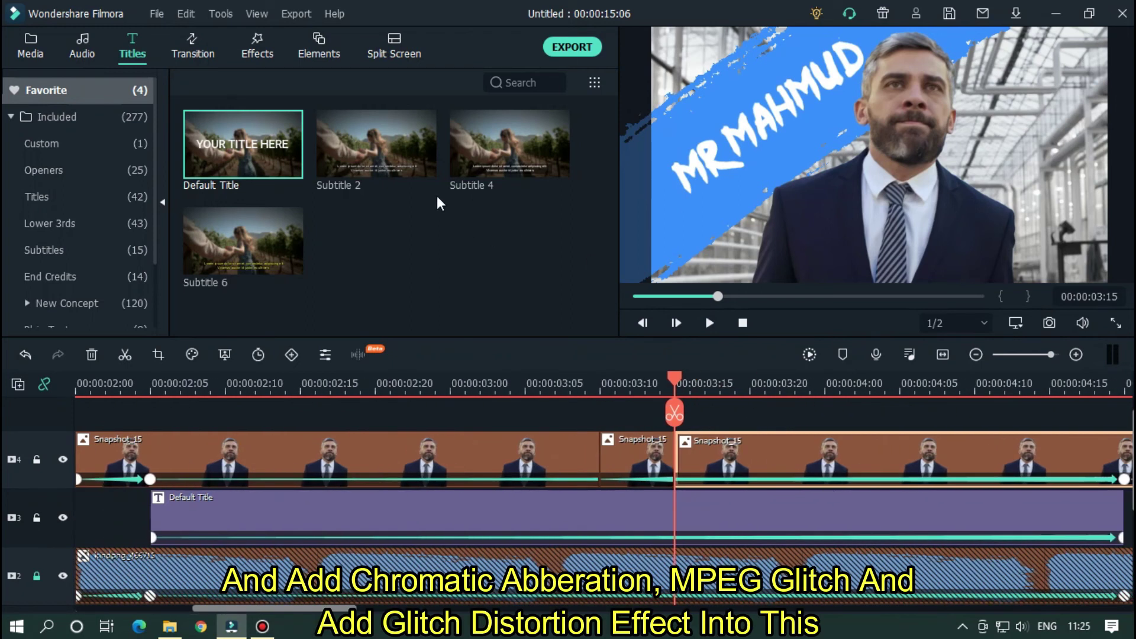
left_click(257, 46)
left_click(554, 82)
type("ch")
left_click_drag(376, 143, 634, 456)
Search the effects for "gli" and apply MPEG Glitch and Glitch Distortion to the same five-frame segment.
left_click(556, 82)
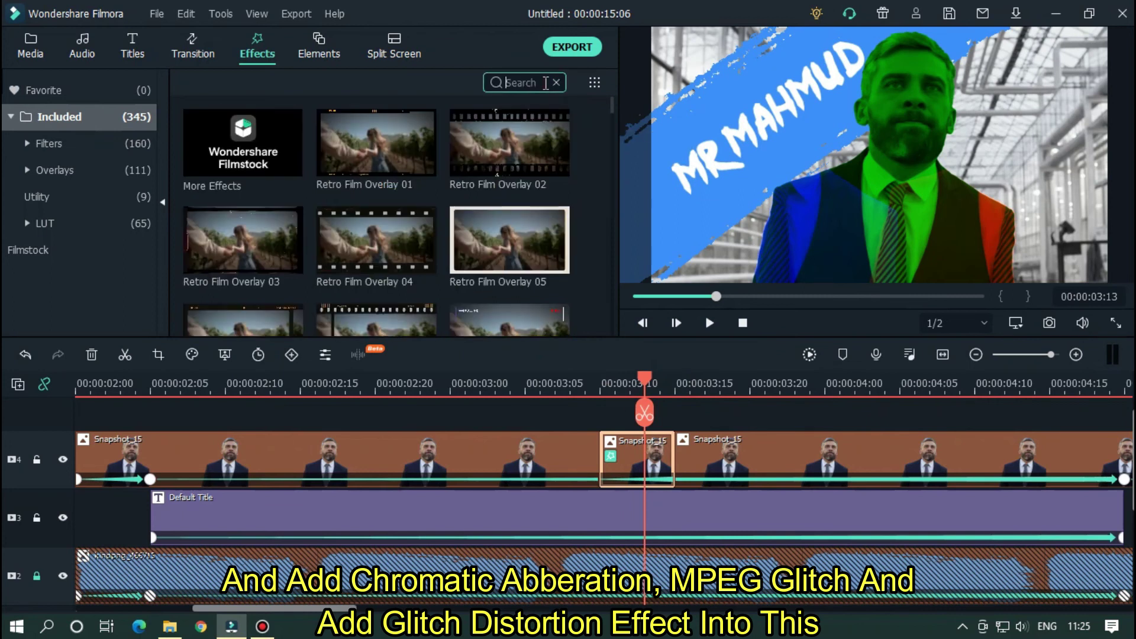
type("gli")
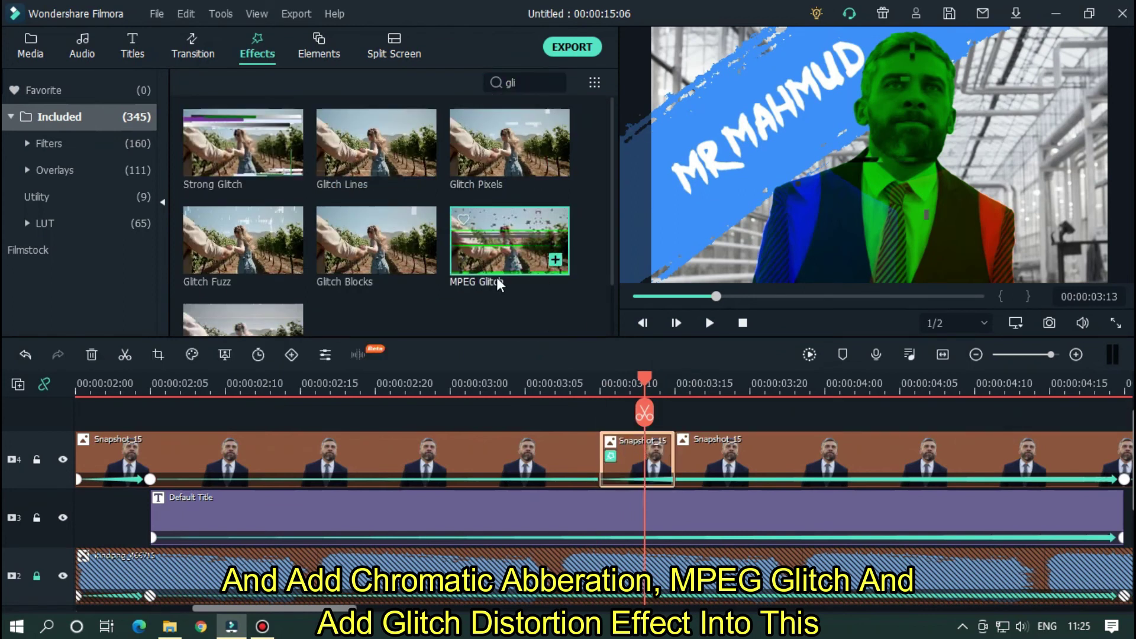
scroll(497, 279, "down", 1)
left_click_drag(242, 275, 636, 453)
In the segment's video effects, set the Chromatic Aberration fade to 0.50 and the Glitch Distortion alpha to 50.
double_click(640, 447)
left_click(36, 37)
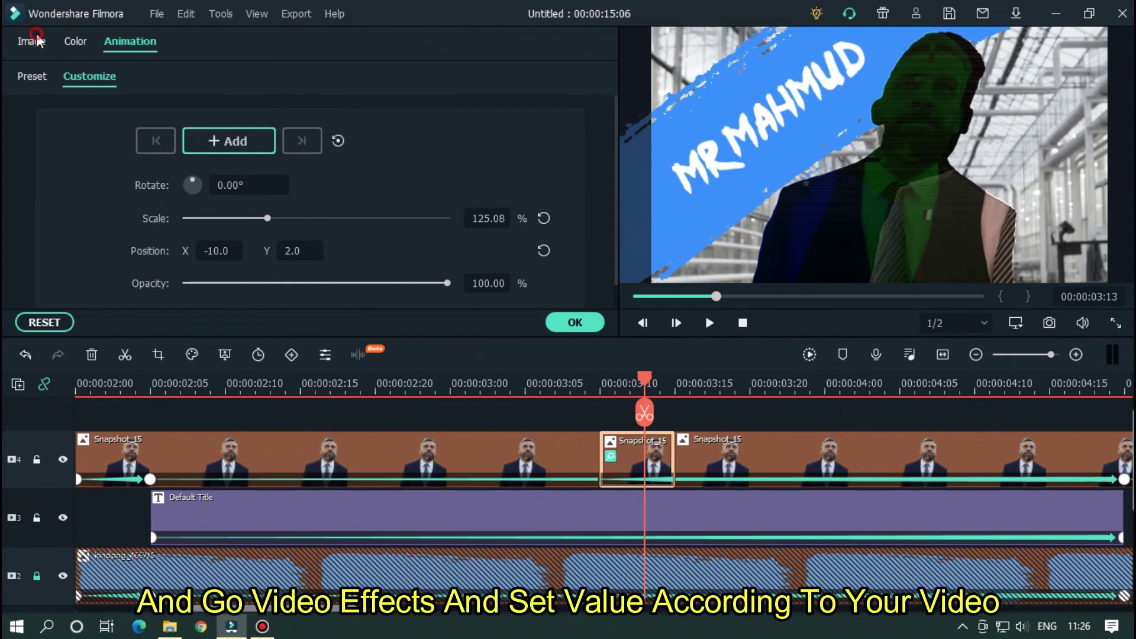
left_click(32, 41)
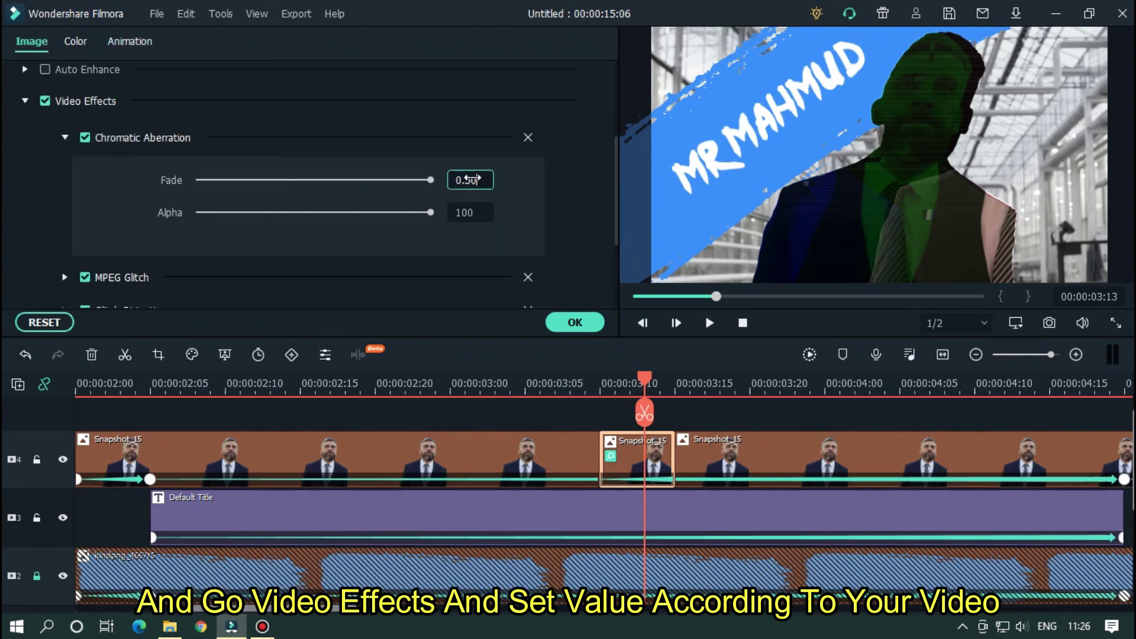
scroll(348, 259, "down", 1)
left_click(65, 226)
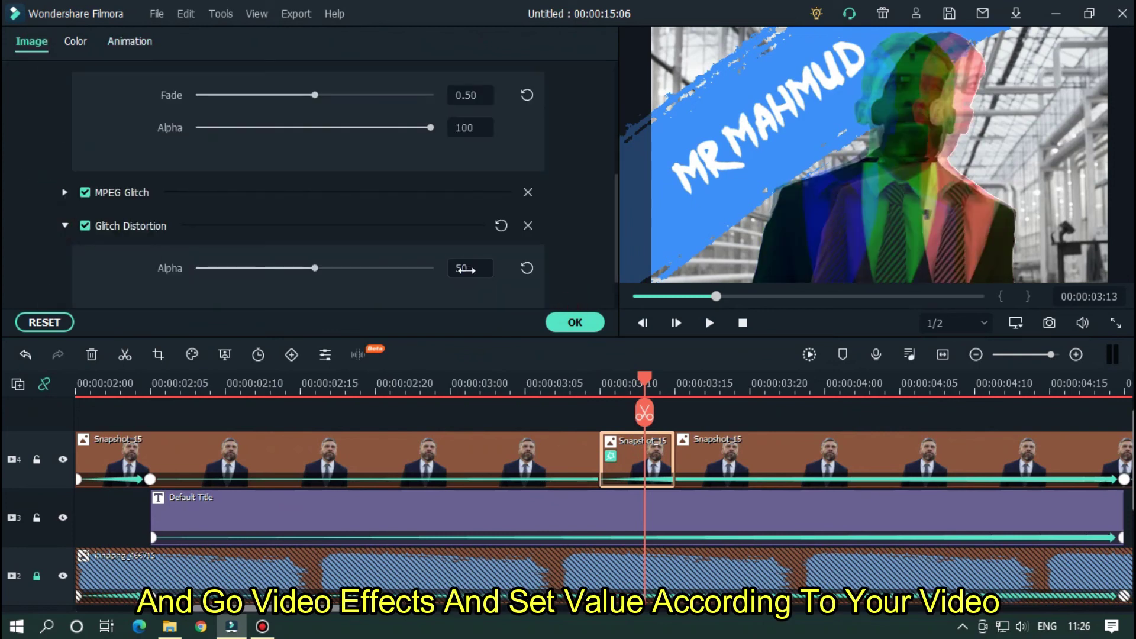
Play back the freeze-frame section twice to check the glitch effects, and close the segment's settings.
left_click_drag(745, 378, 610, 386)
left_click(327, 385)
left_click(1053, 493)
key("space")
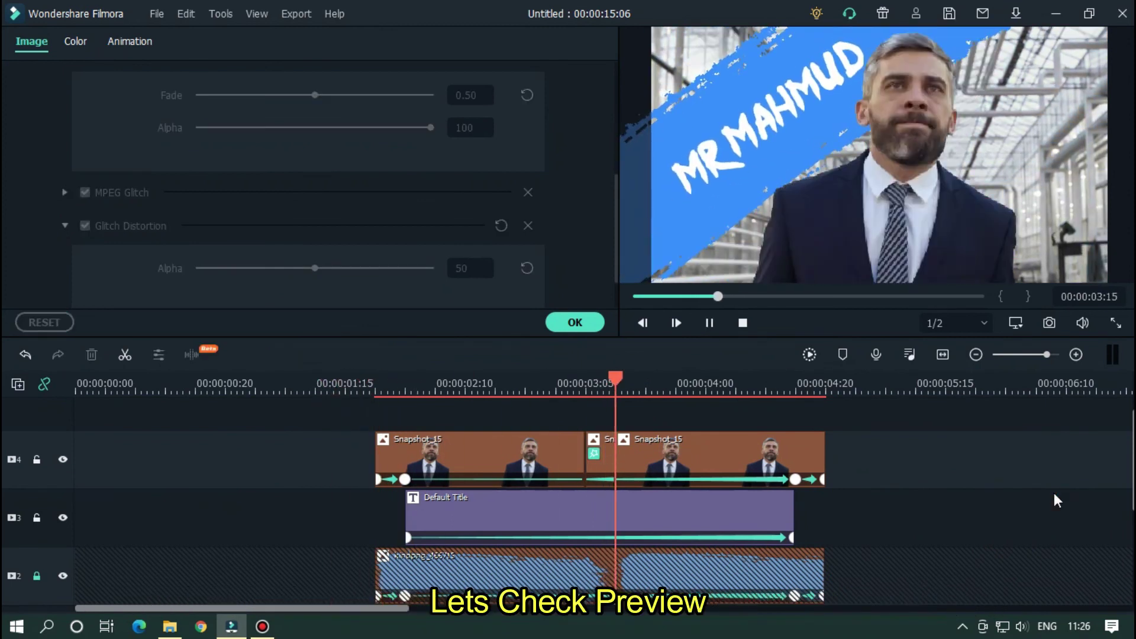
key("space")
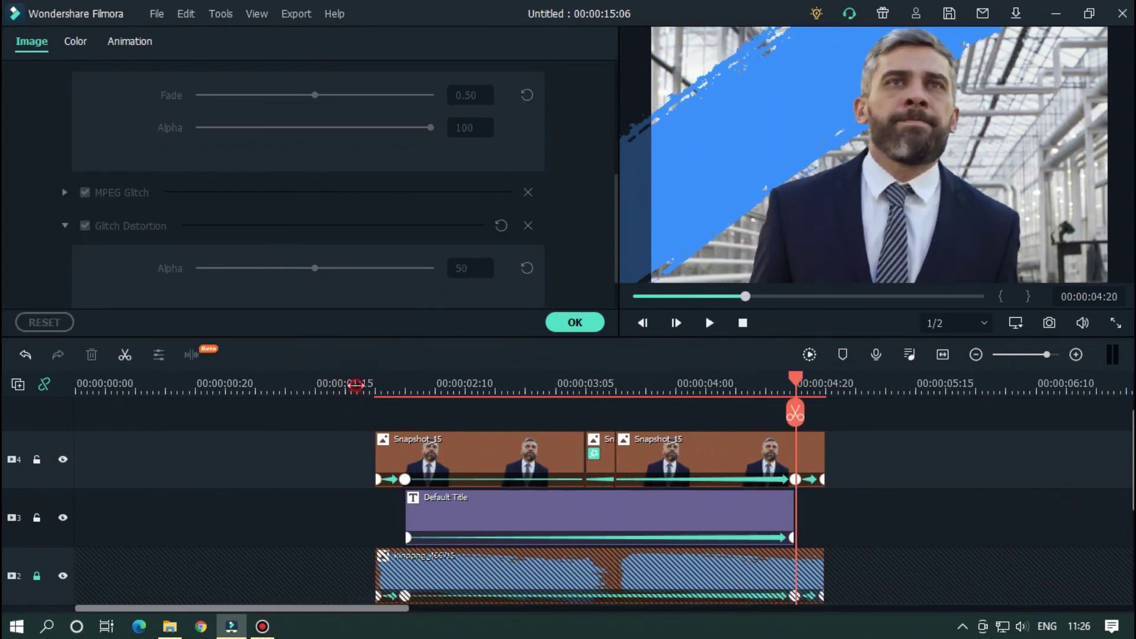
key("space")
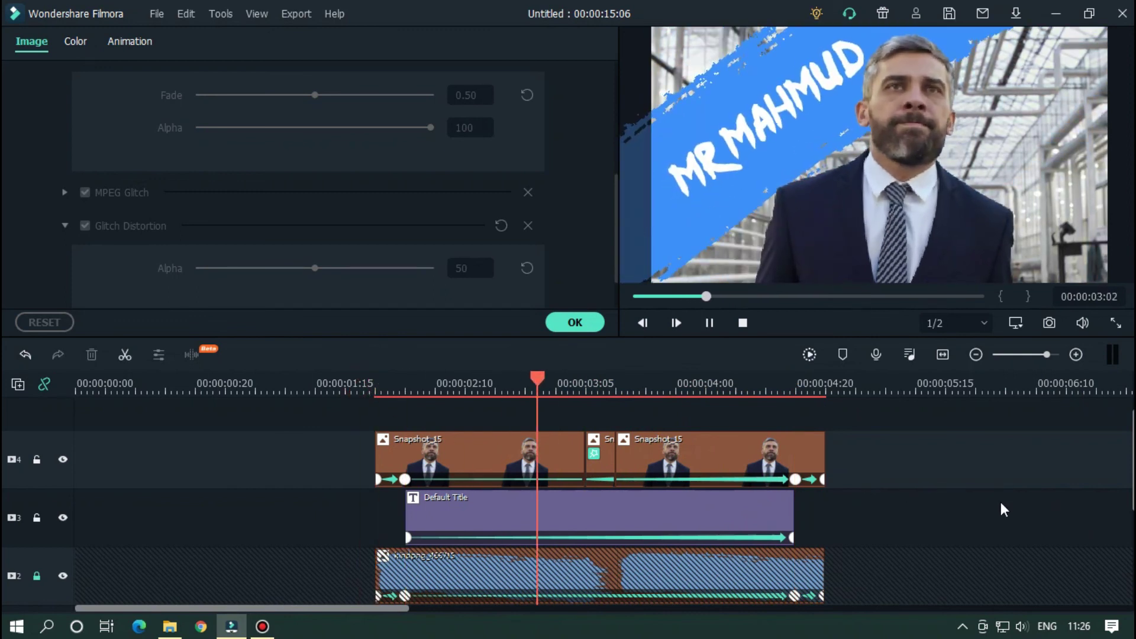
key("space")
scroll(1043, 518, "down", 2)
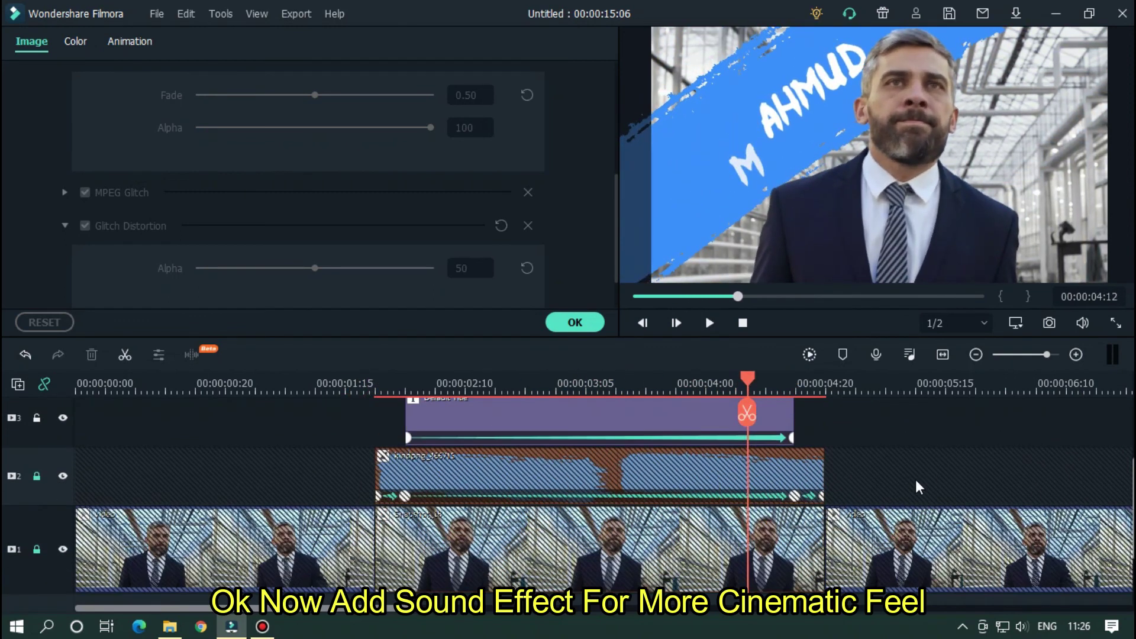
left_click(592, 321)
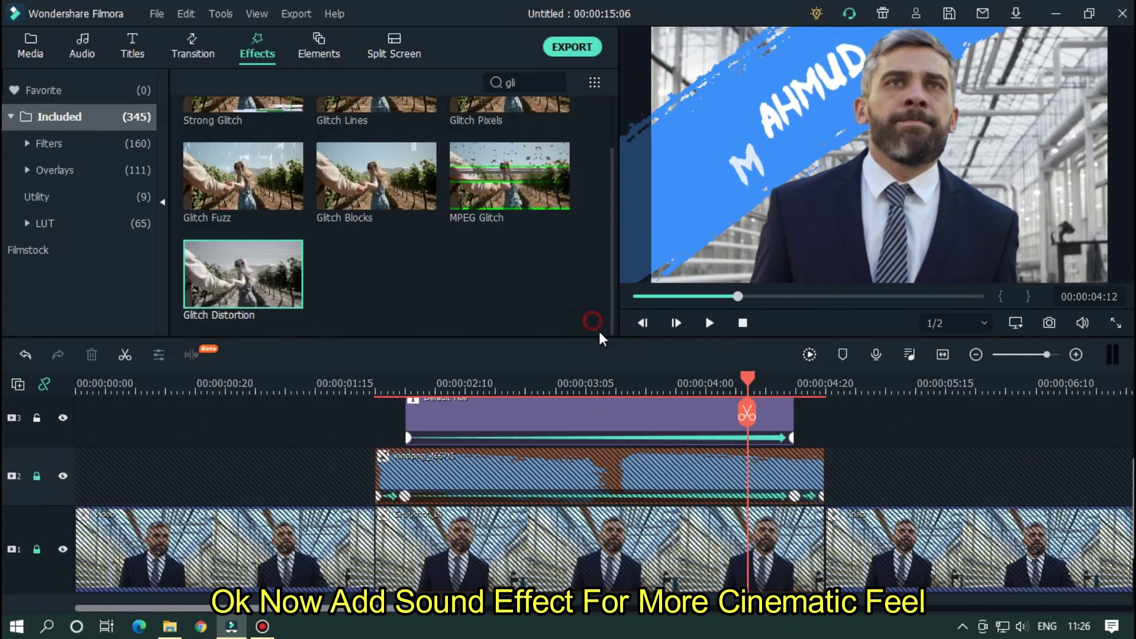
Add the Glitch Static sound to the audio track, cut to the length of the glitch segment at 00:00:03:10.
left_click(30, 47)
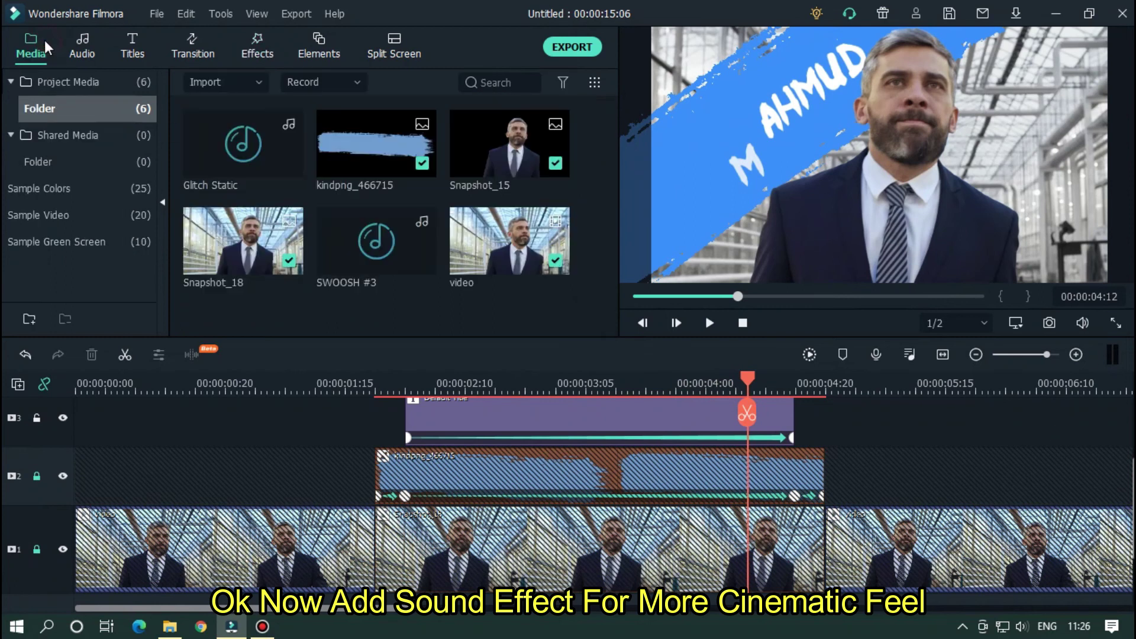
left_click(349, 254)
left_click(243, 170)
double_click(243, 170)
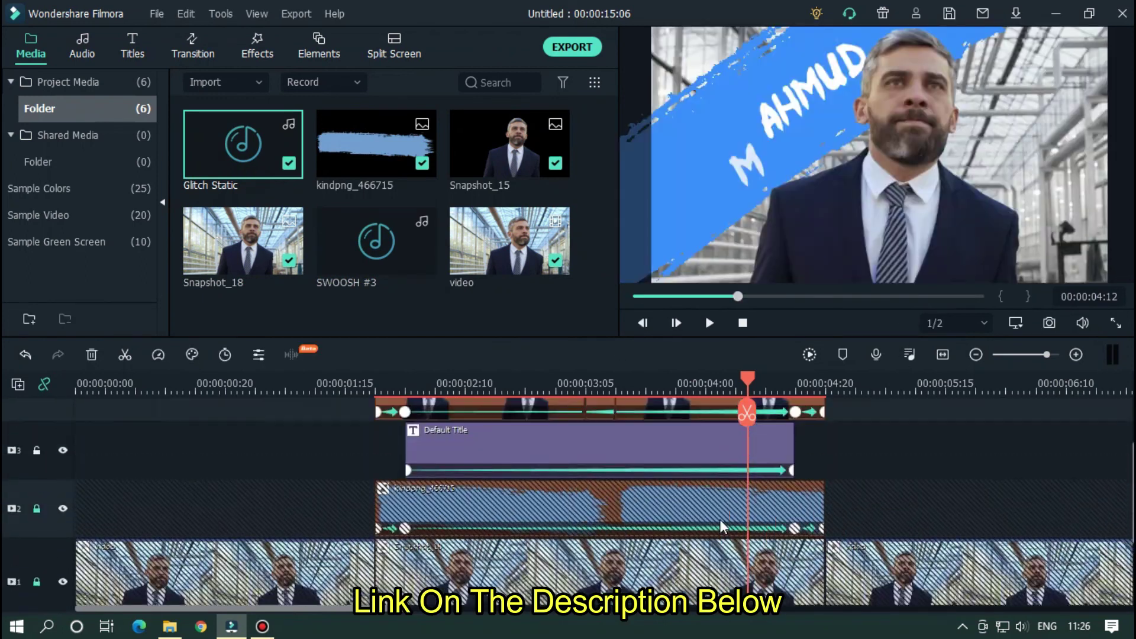
left_click_drag(720, 518, 604, 518)
Place the SWOOSH #3 sound on audio track 1 over both the start and the end of the freeze frame.
left_click_drag(363, 266, 375, 528)
left_click(375, 385)
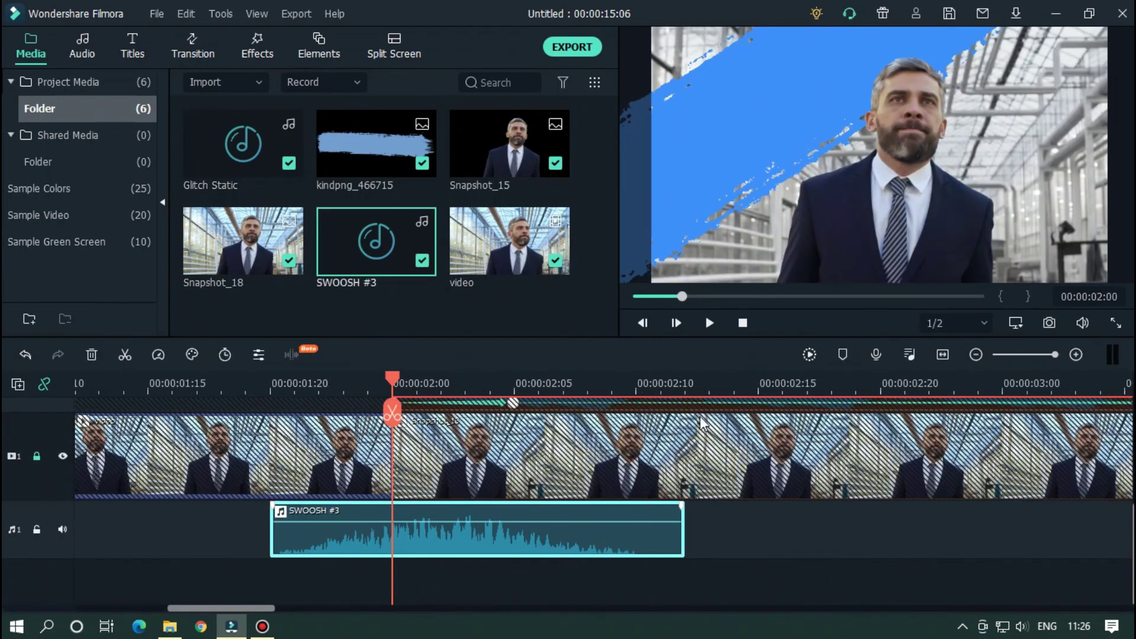
left_click_drag(315, 609, 380, 609)
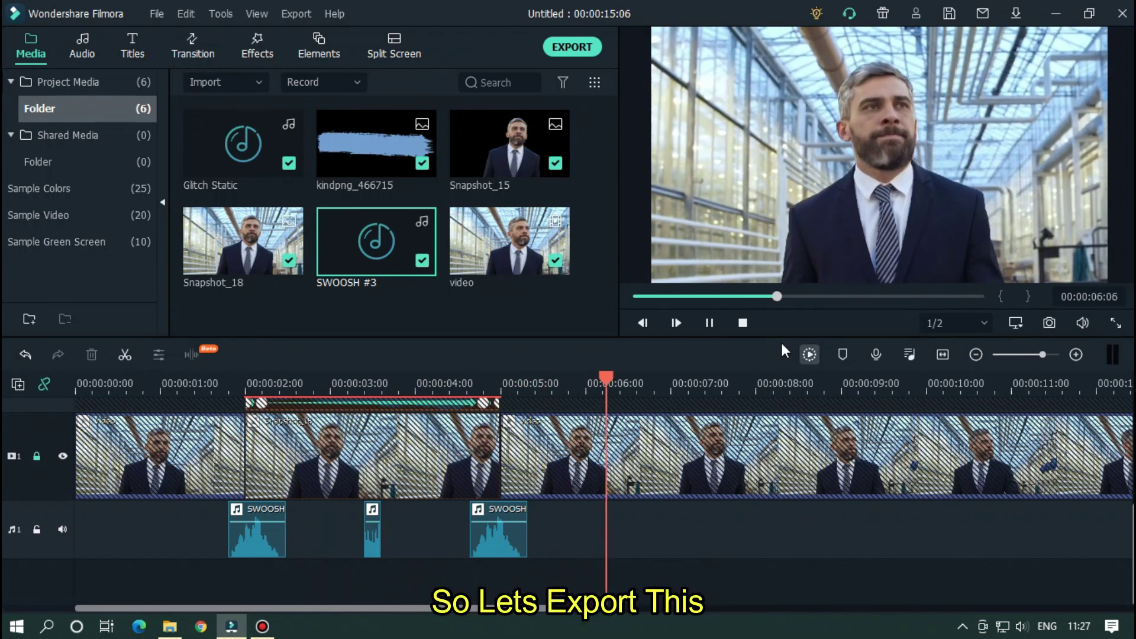
Play back the finished video with its sound effects from before the freeze frame.
left_click(742, 324)
key("space")
left_click_drag(832, 388, 604, 440)
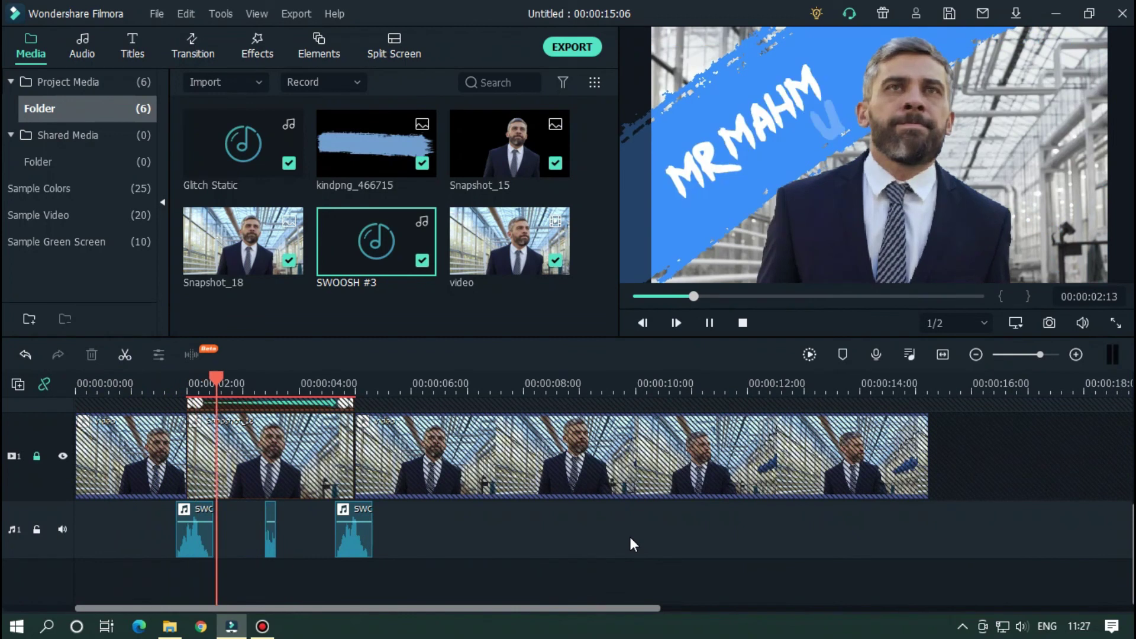